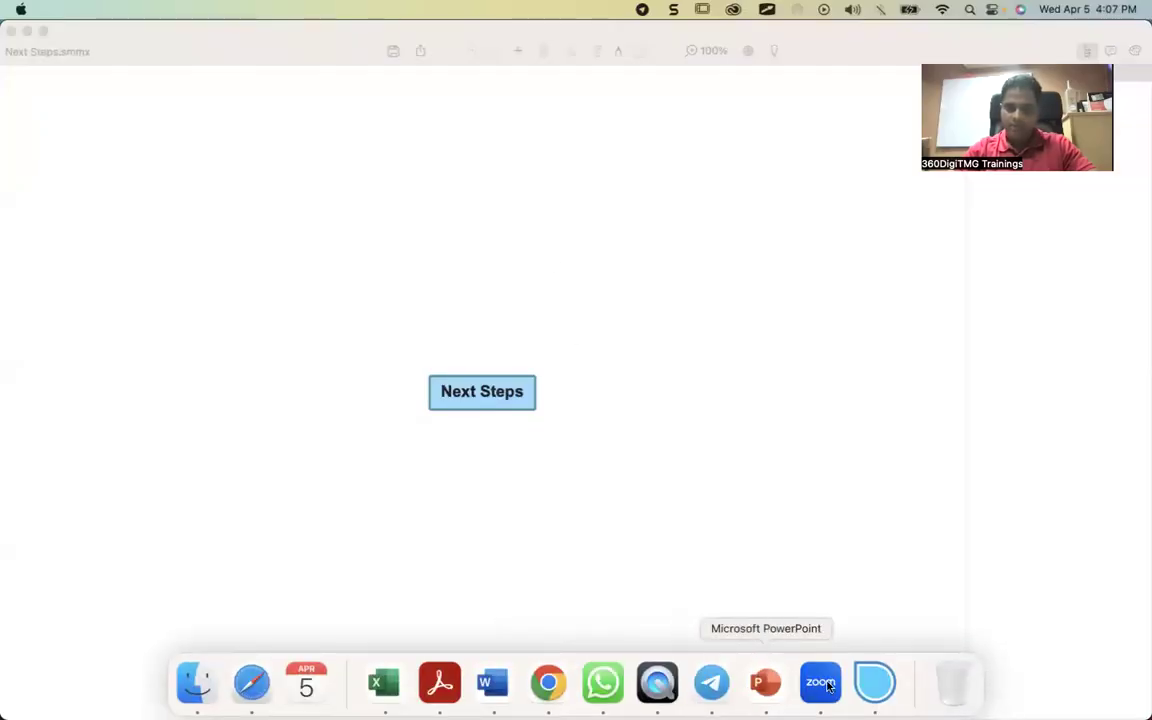
Step: Append 'to get into the field of Data Science & Data Analytics' to the central Next Steps topic
left_click(1033, 623)
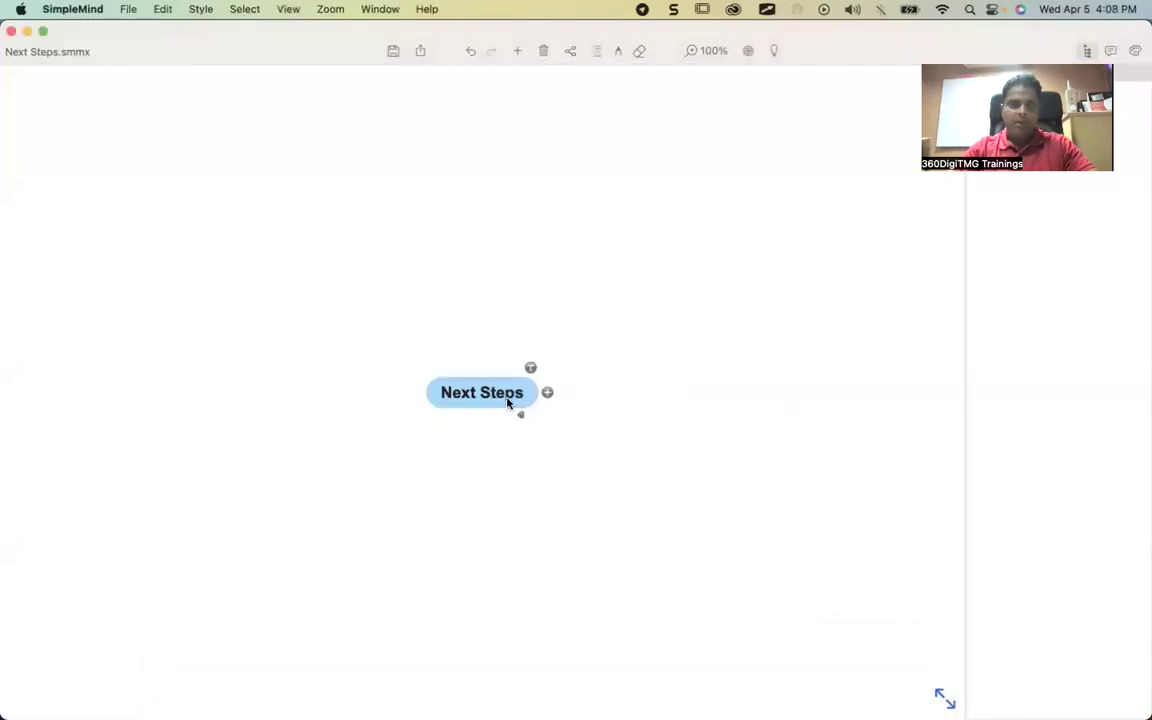
key("Escape")
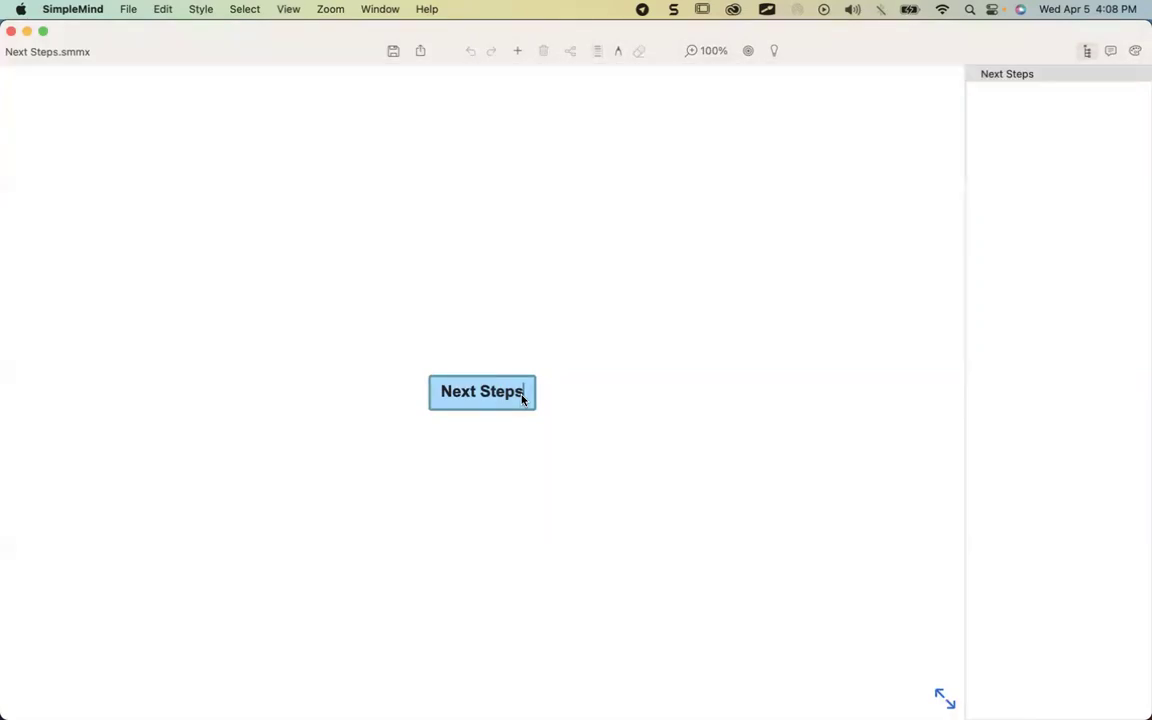
type("to get int")
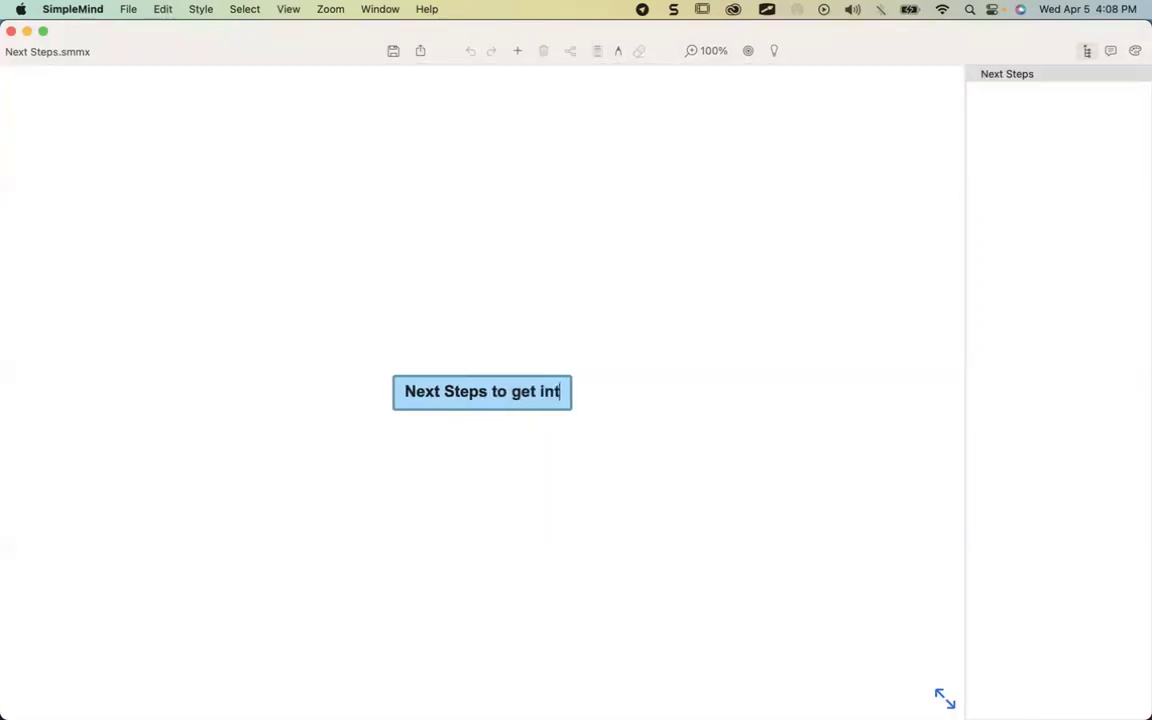
type("o the")
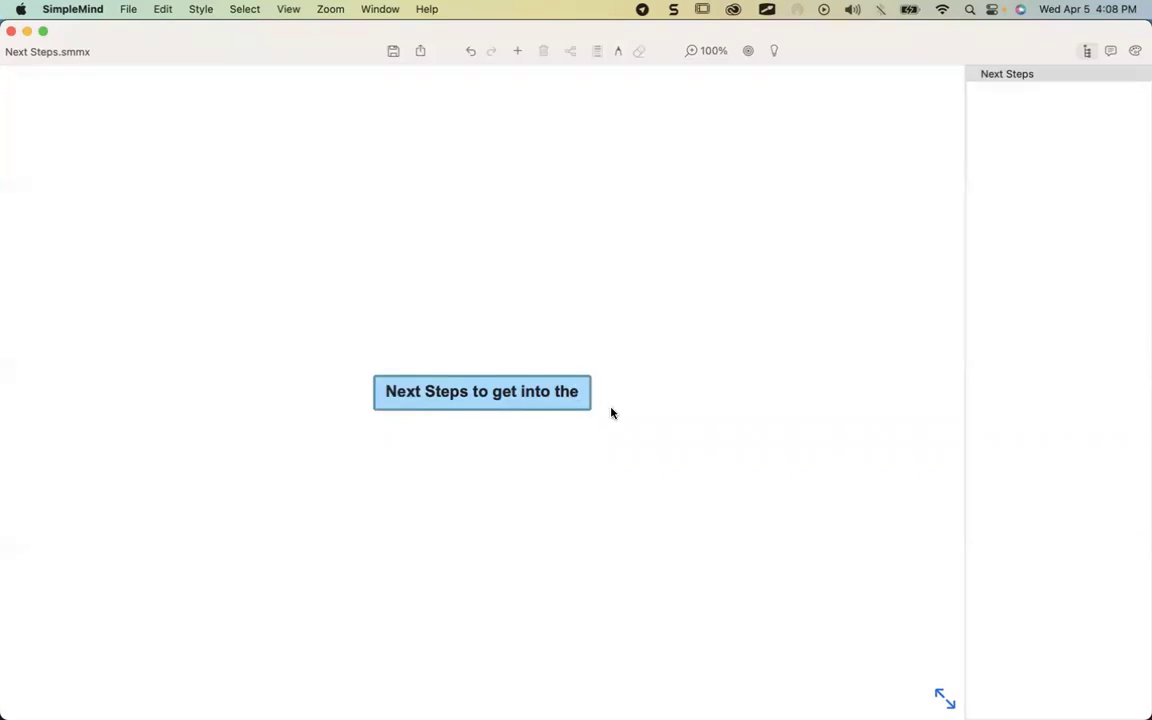
type(" field of D")
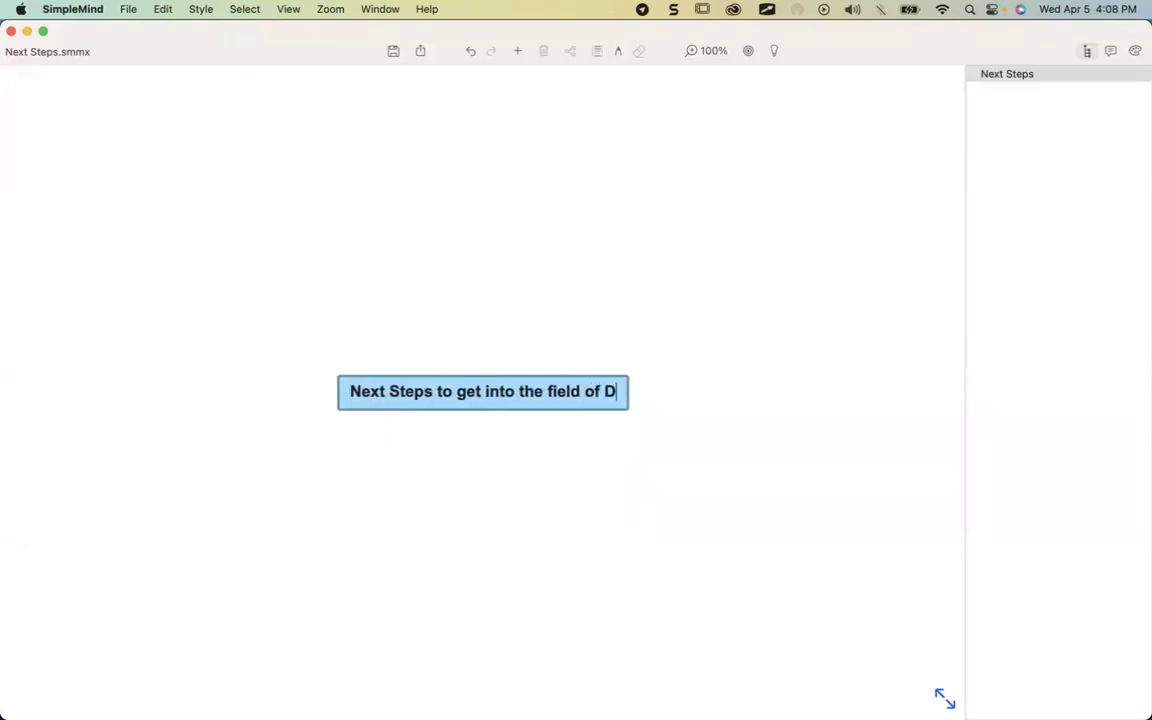
type("ata Scienc")
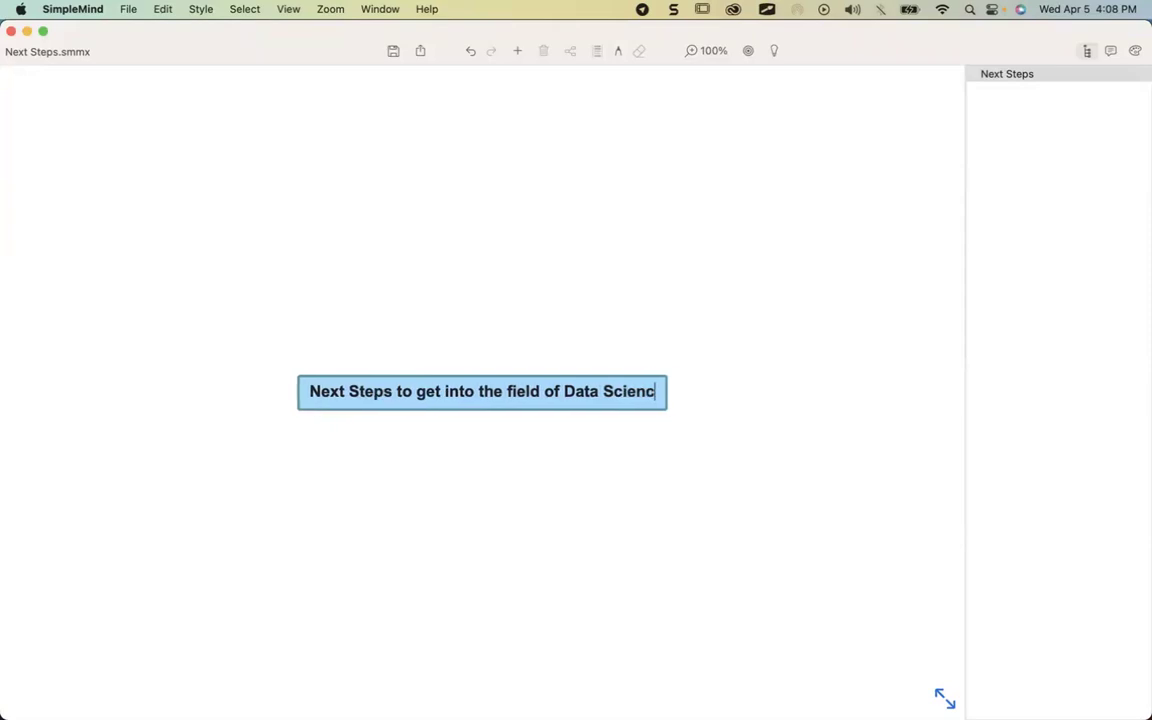
type("e & Data Anal")
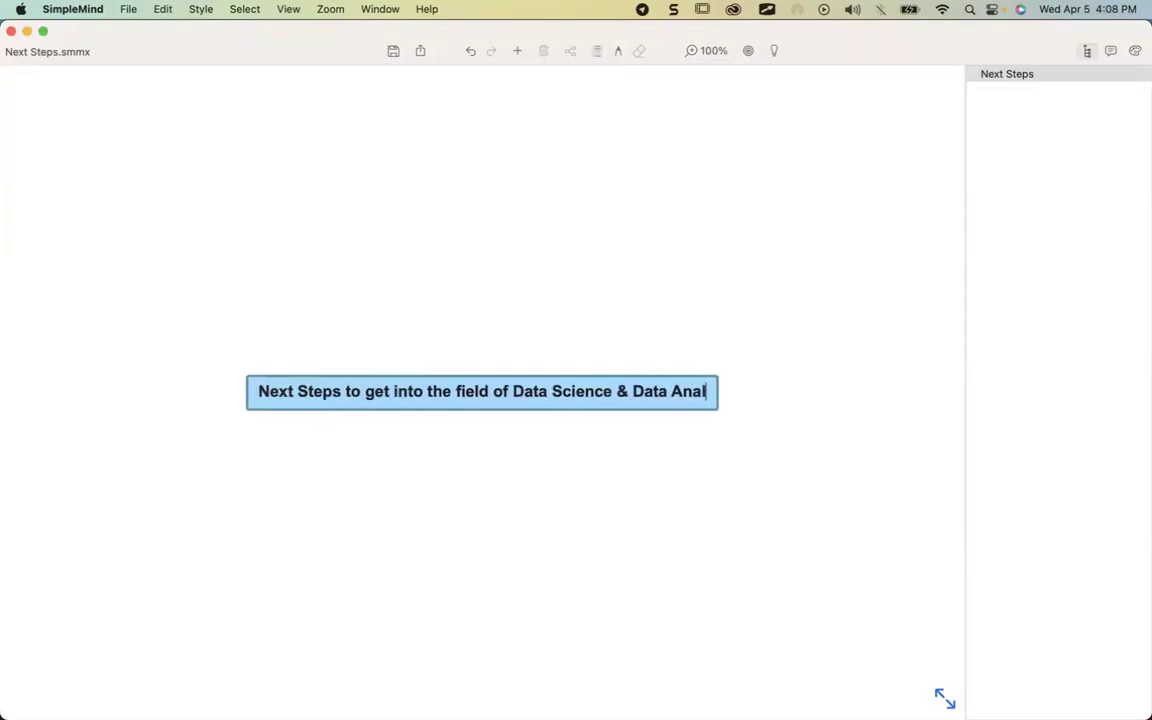
type("ytics")
key("Return")
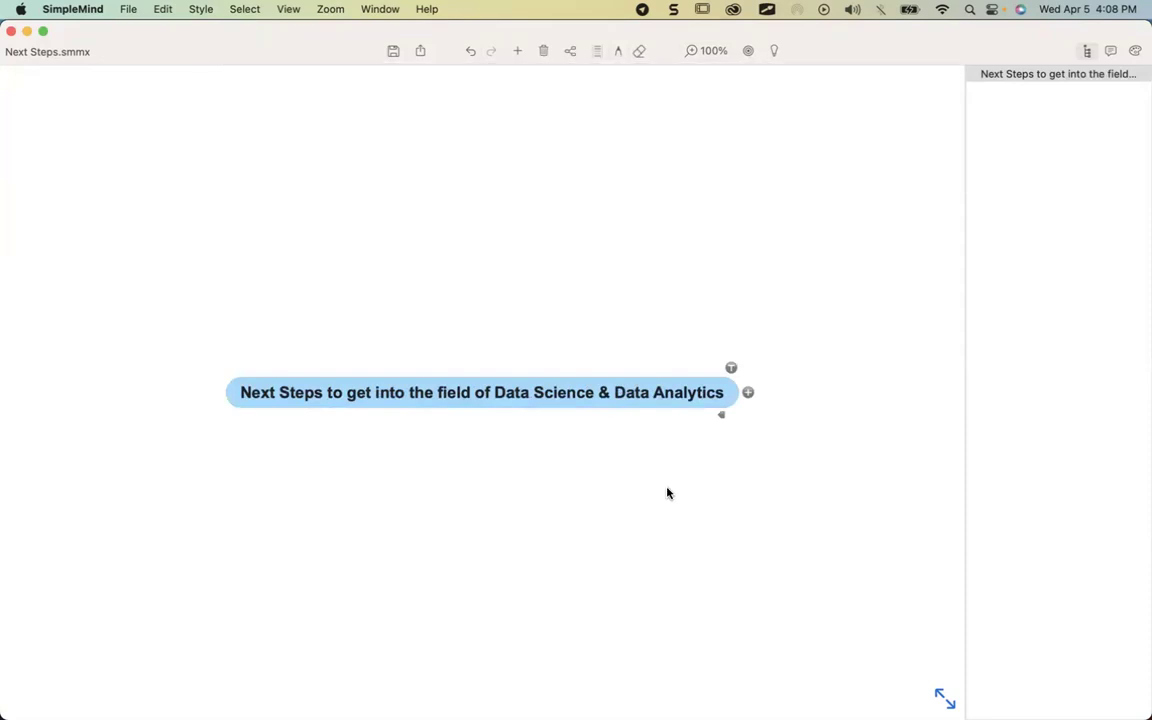
left_click_drag(641, 438, 480, 432)
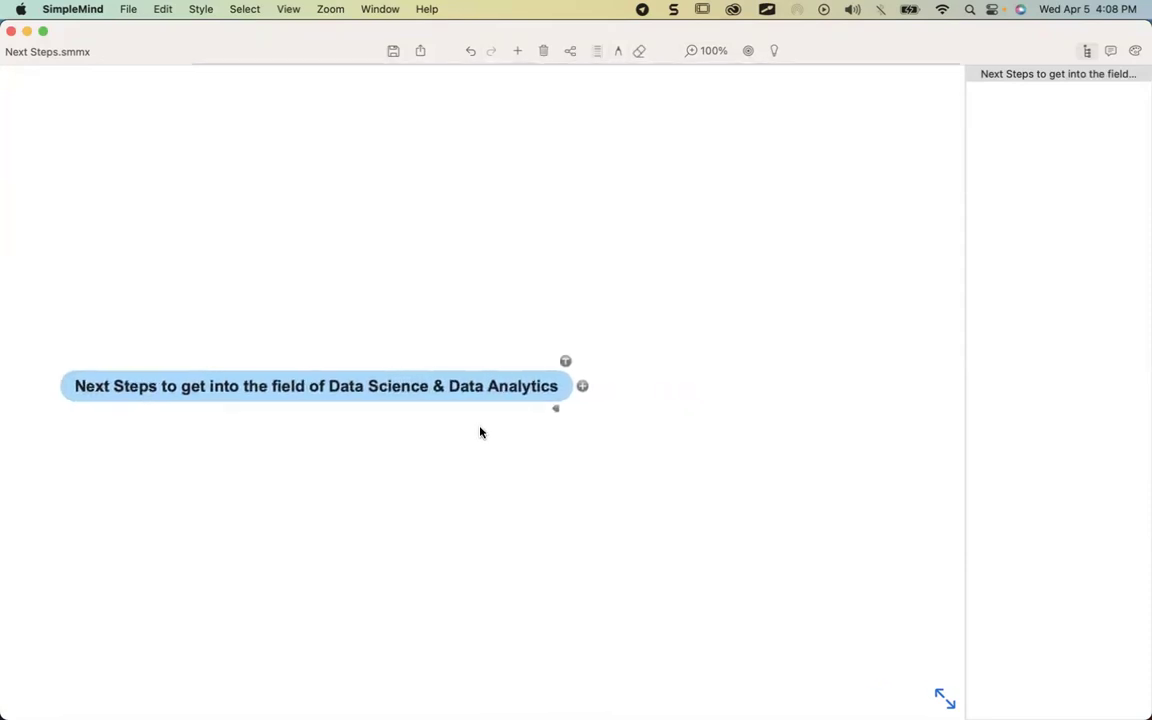
Step: Add a child of the central topic titled '1. Getting additional certifications', fixing the 'Geeting' typo
left_click(582, 388)
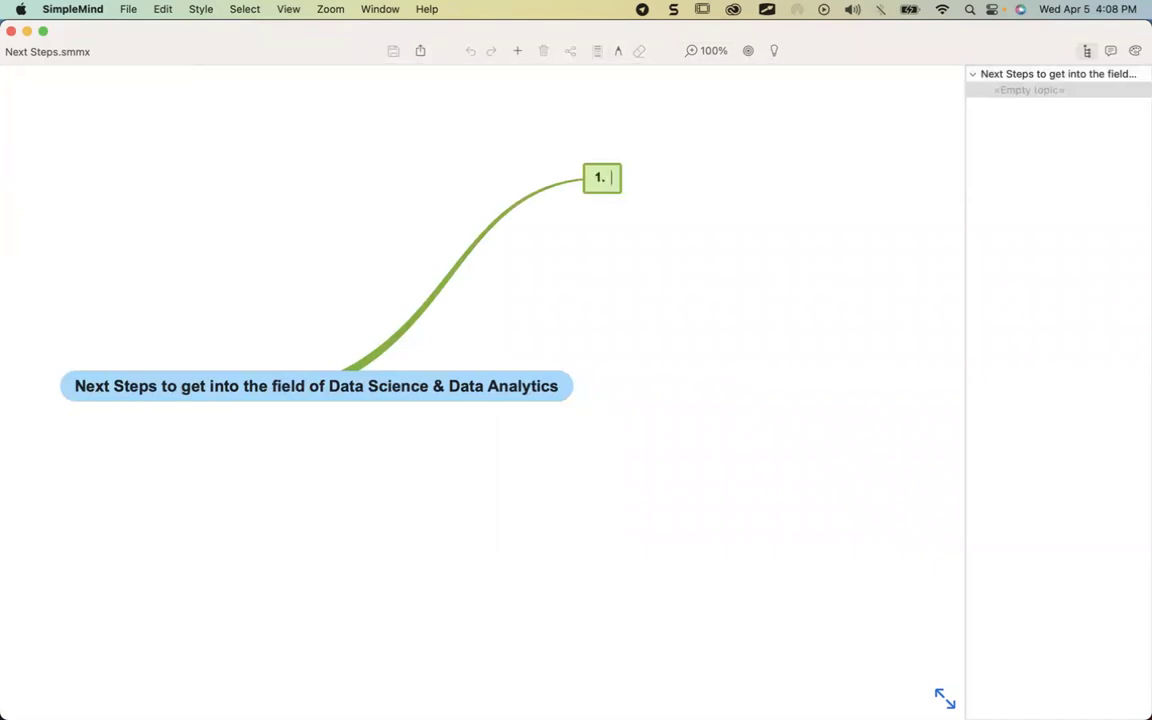
type("1.")
type("Ge")
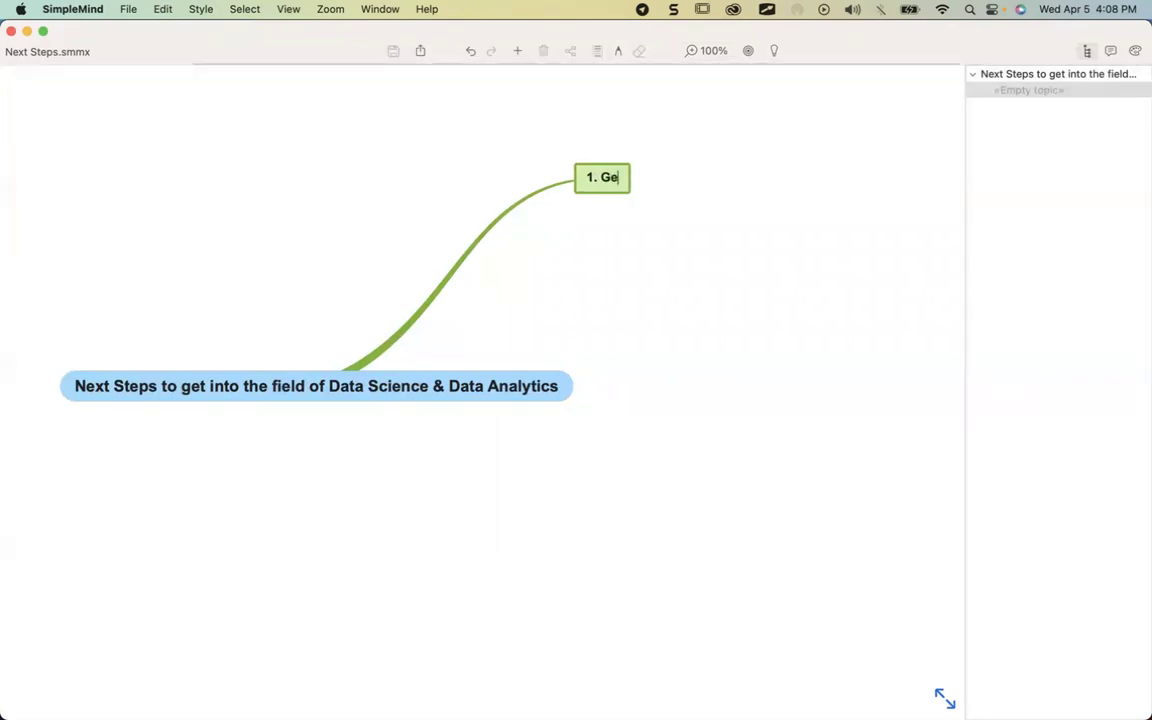
type("eting")
key("BackSpace")
key("BackSpace")
type("tting addition")
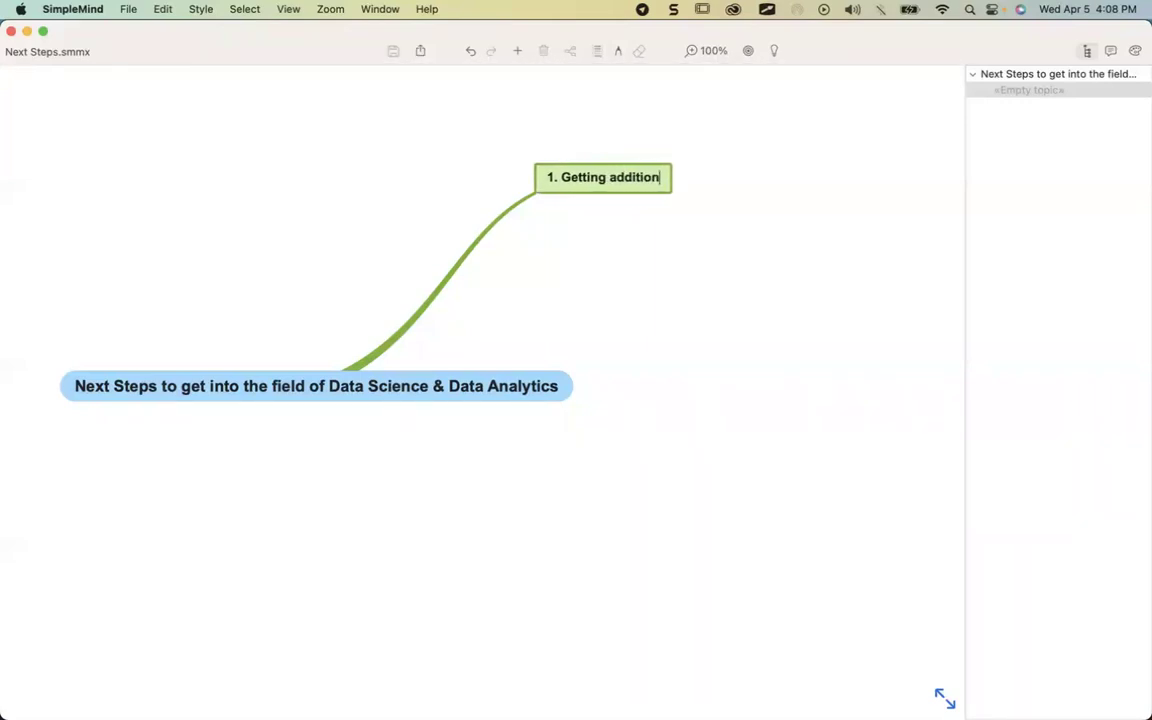
type("al certifications")
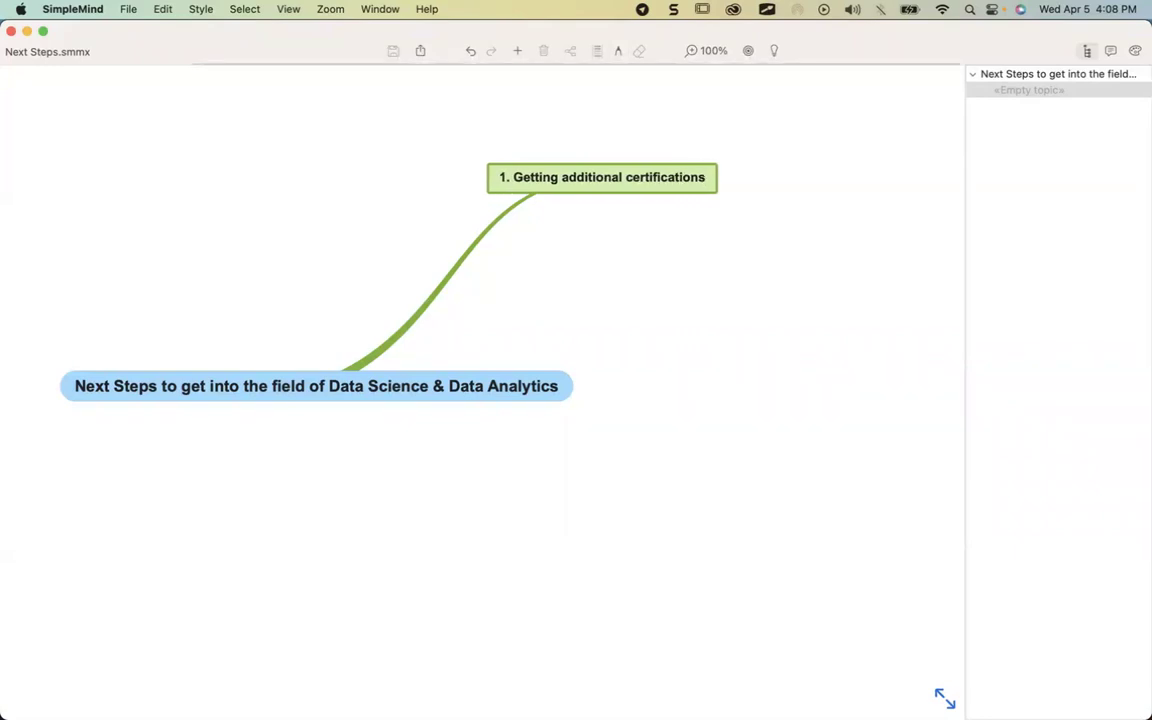
key("Return")
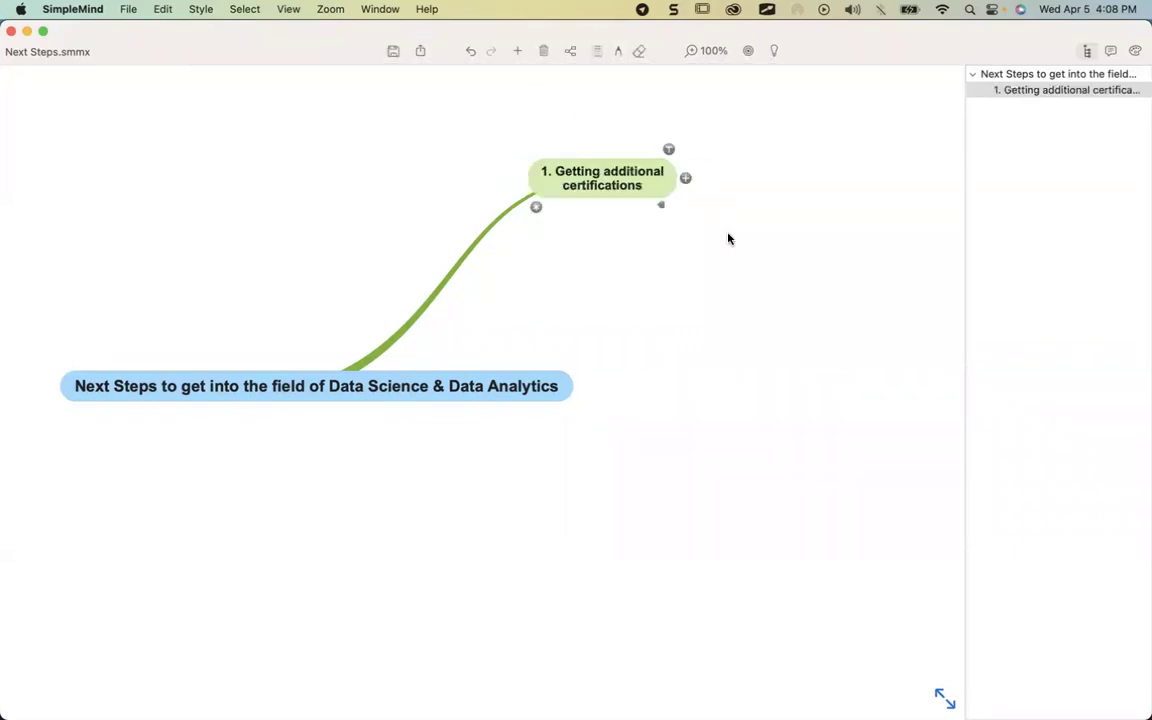
left_click(691, 185)
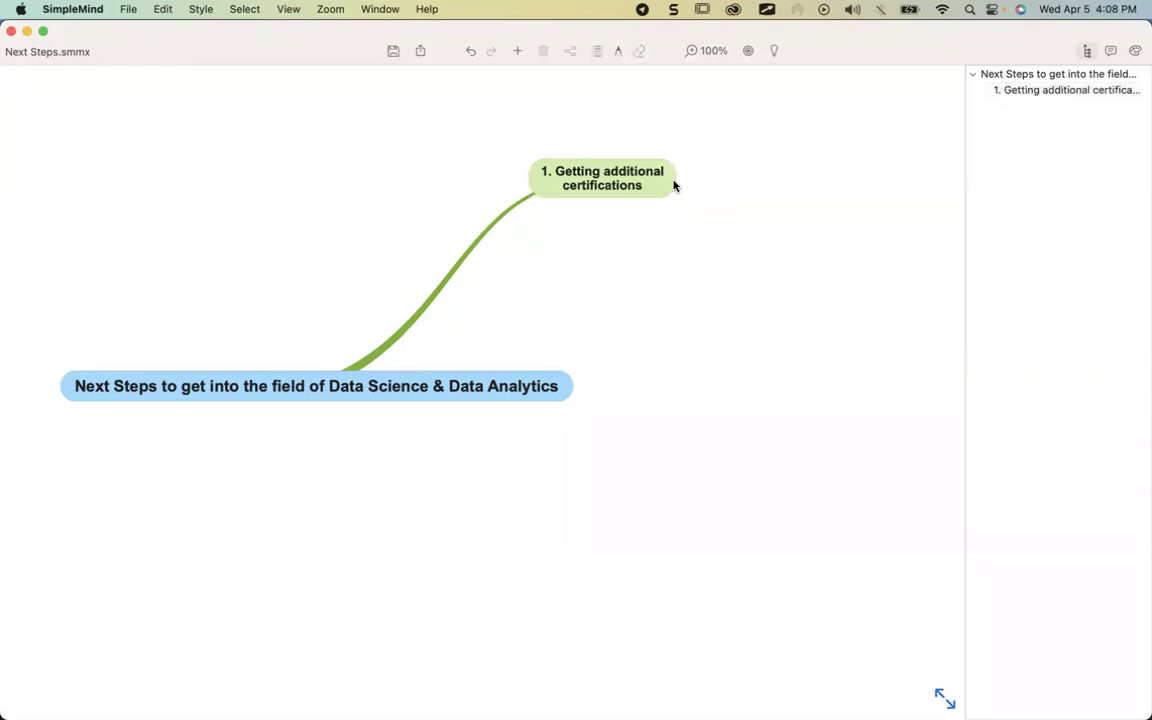
Step: Add sub-topics 360DigiTMG, IBM, Nasscom Future Skills Prime - Python & Data Science, and UTM (eligible)
left_click(622, 184)
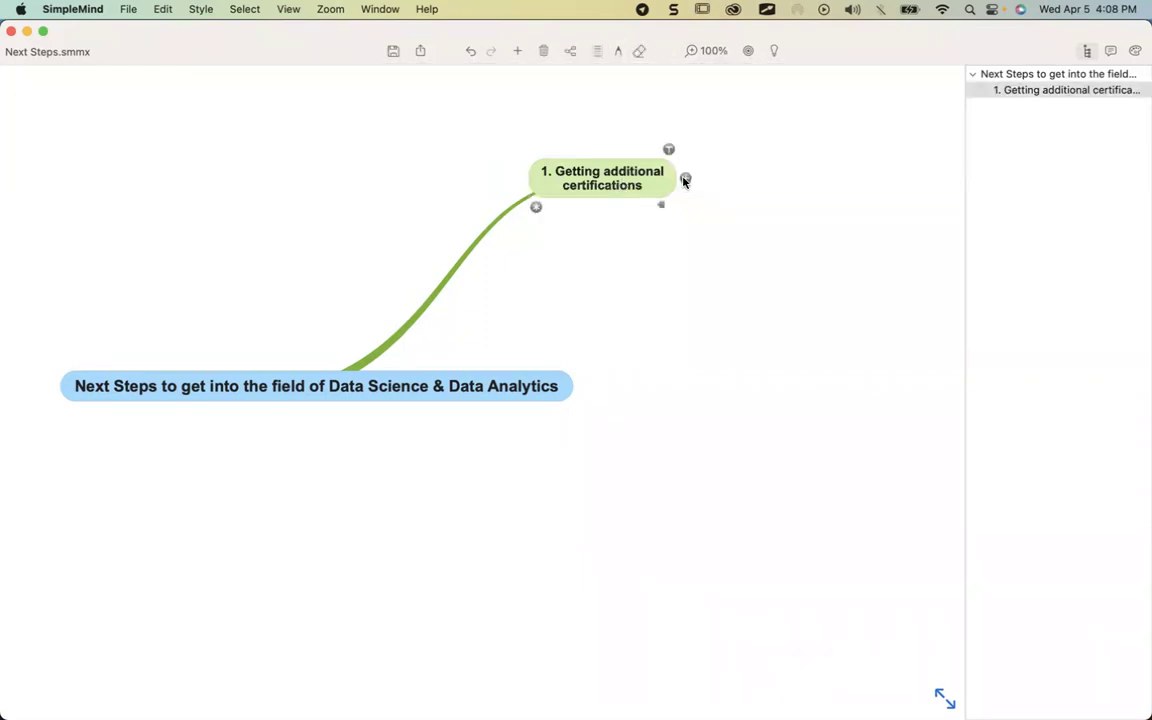
left_click(684, 178)
type("3")
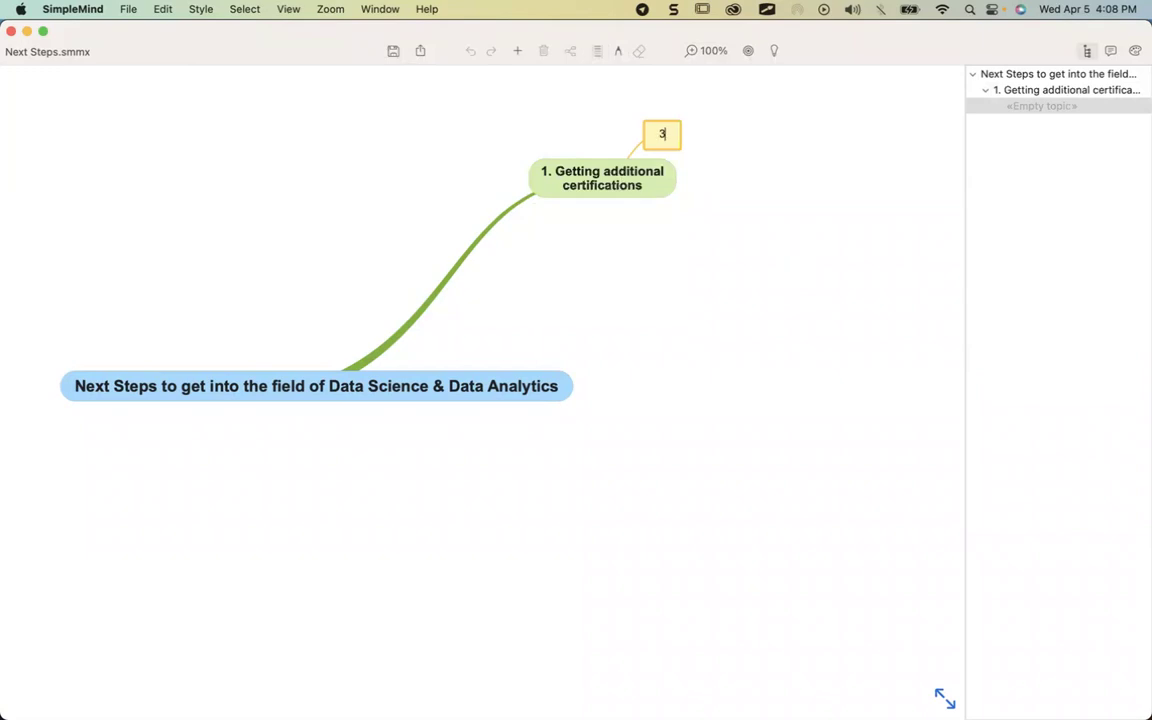
type("60DigiTMG")
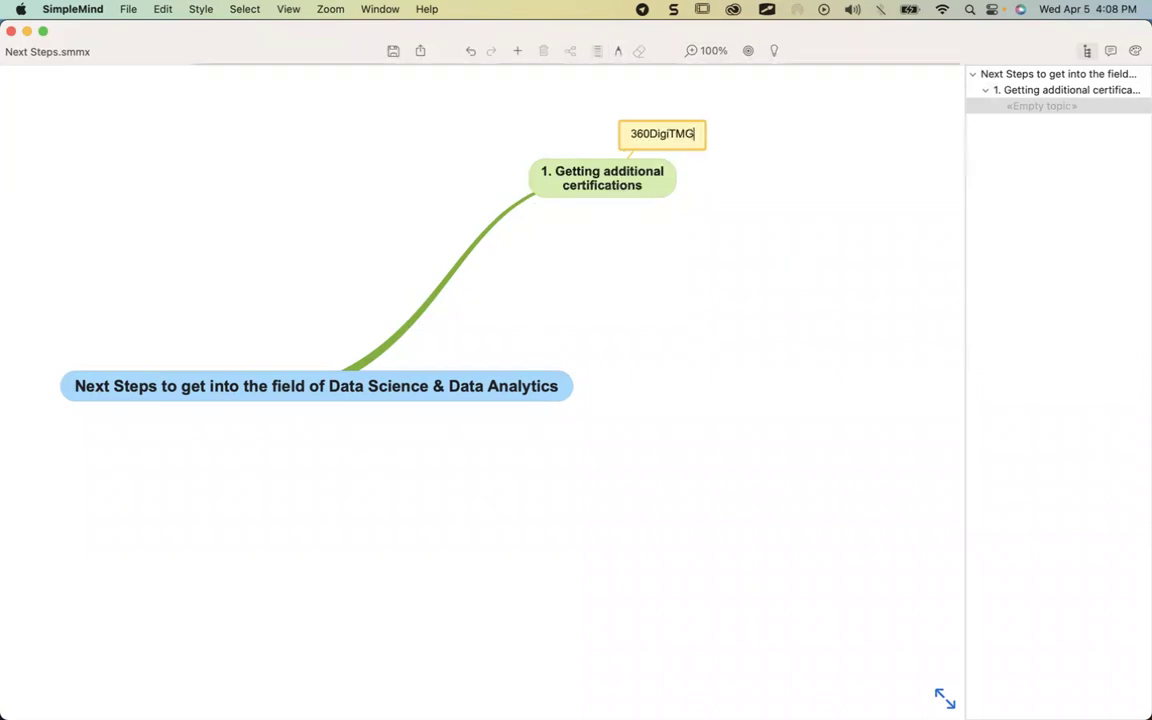
key("Return")
key("Return")
type("IBM")
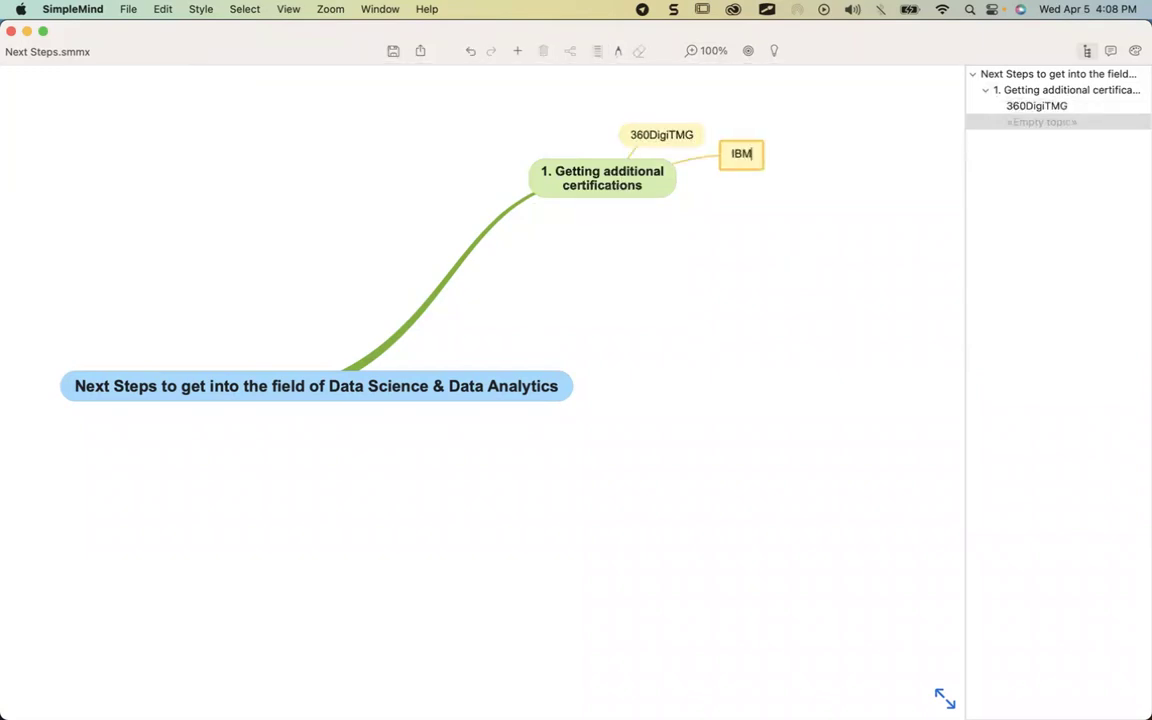
key("Return")
key("Return")
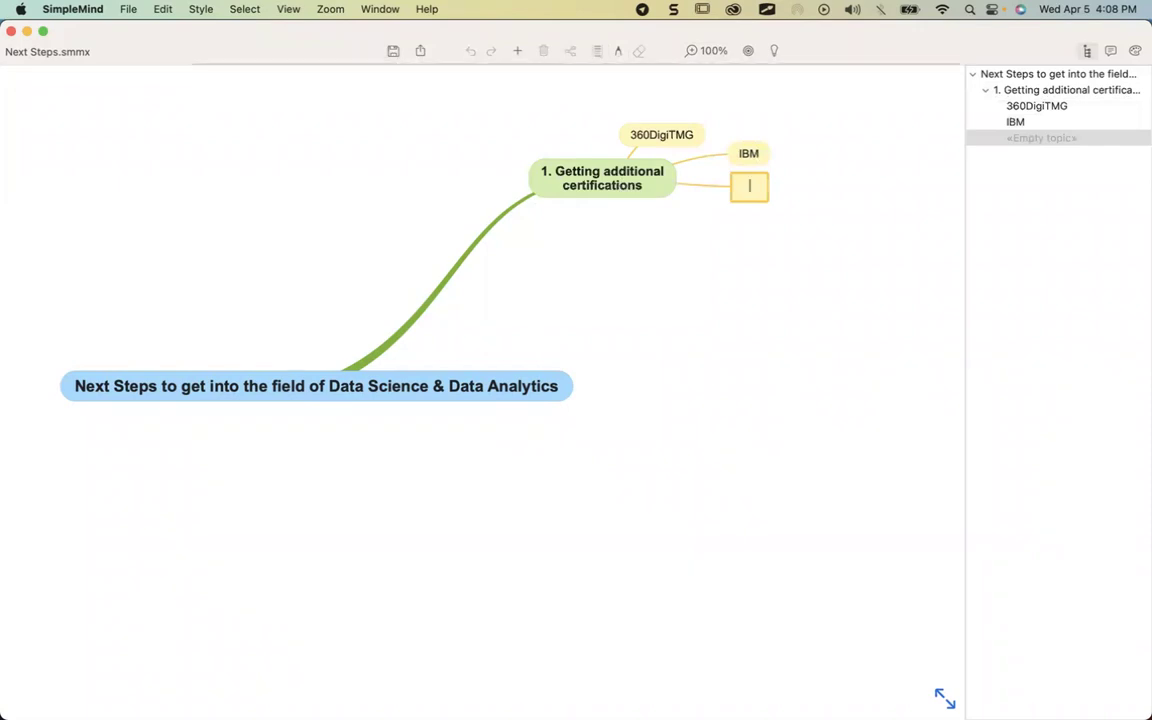
type("Nasscom")
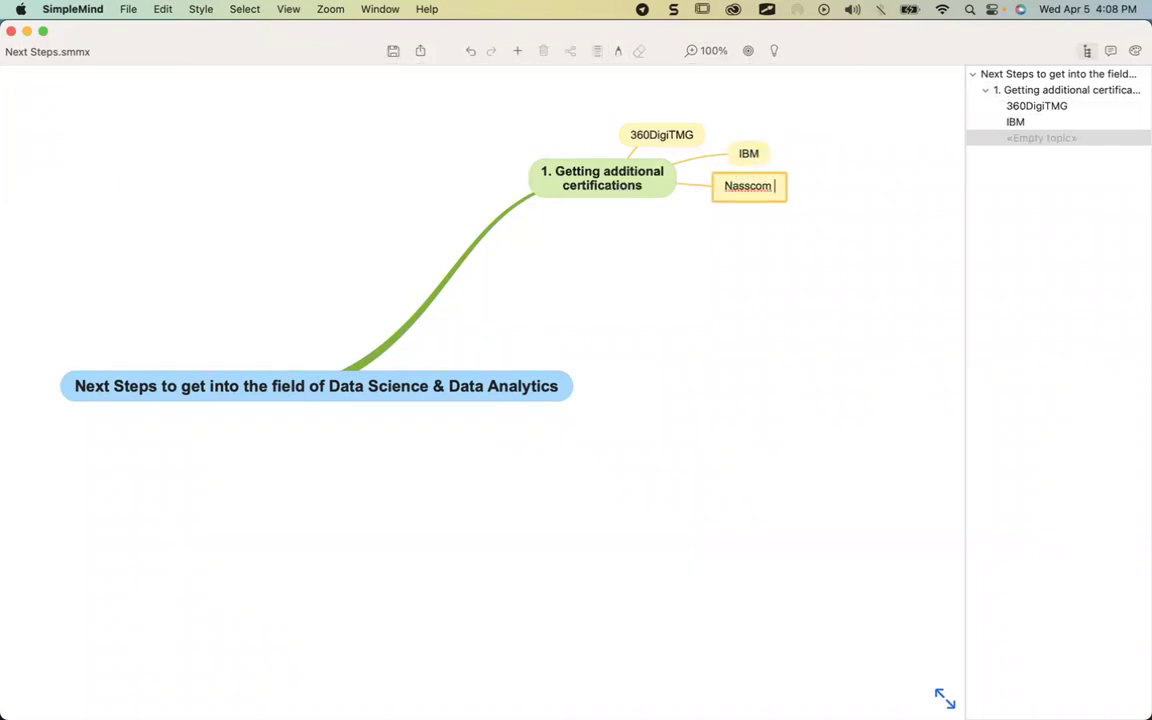
type(" Future Skills ")
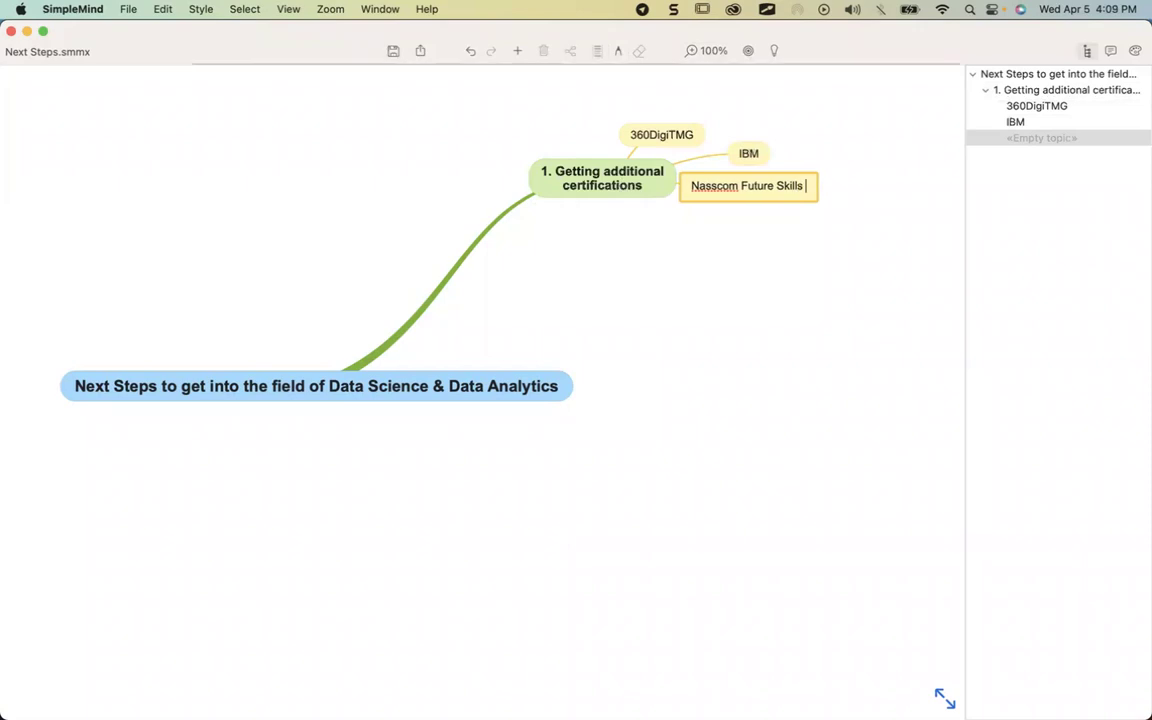
type("Prime - P")
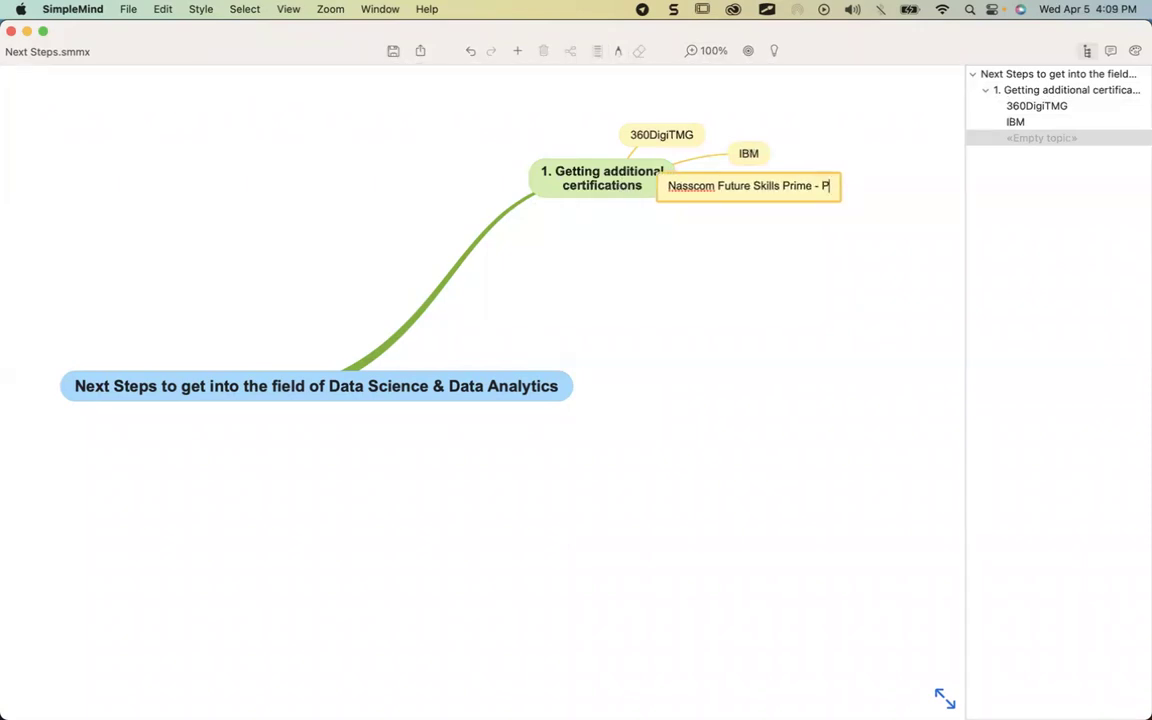
type("ython &")
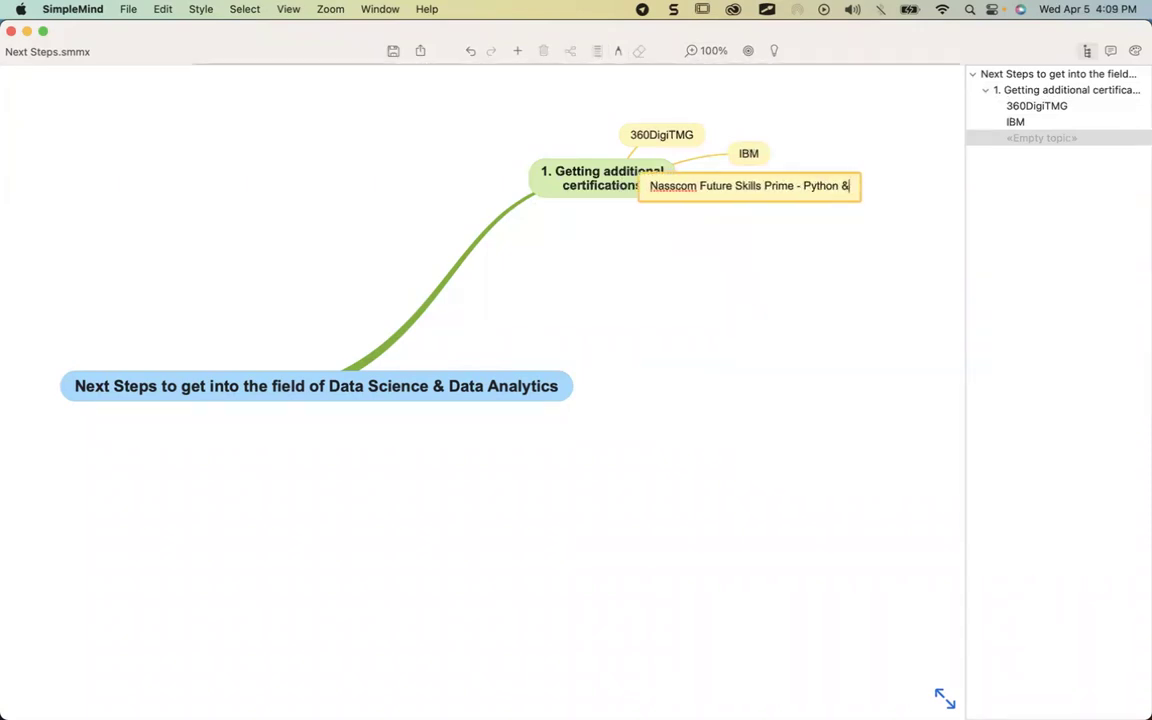
type(" Data Science")
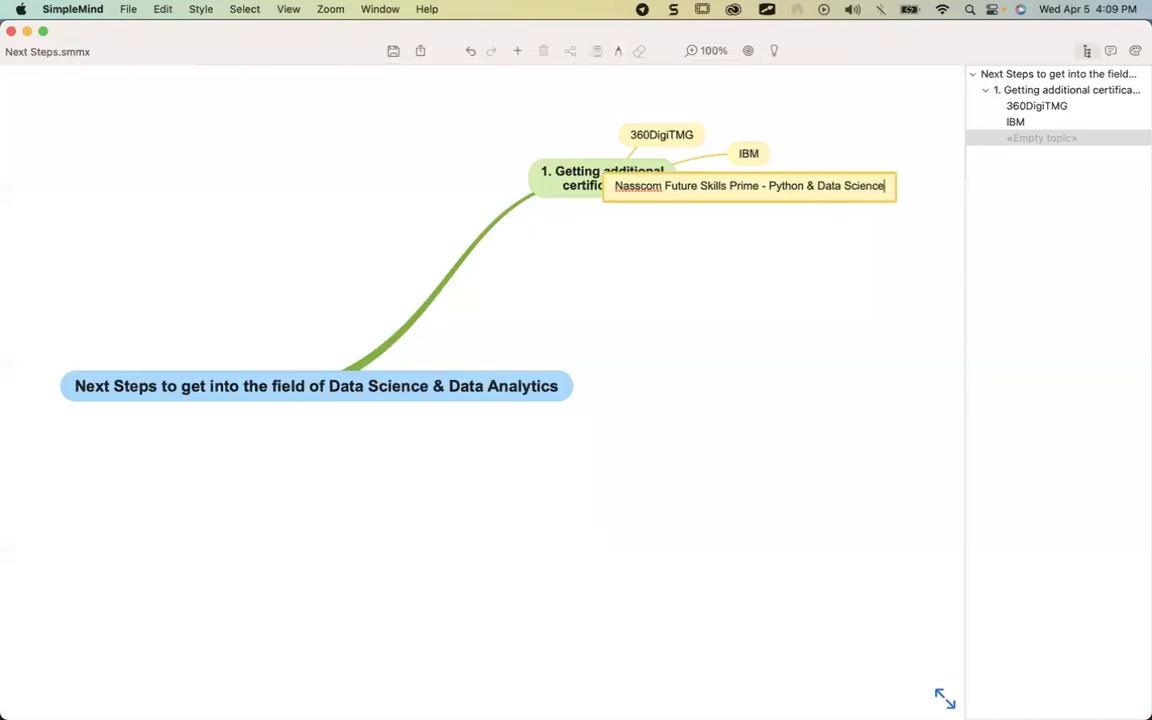
key("Return")
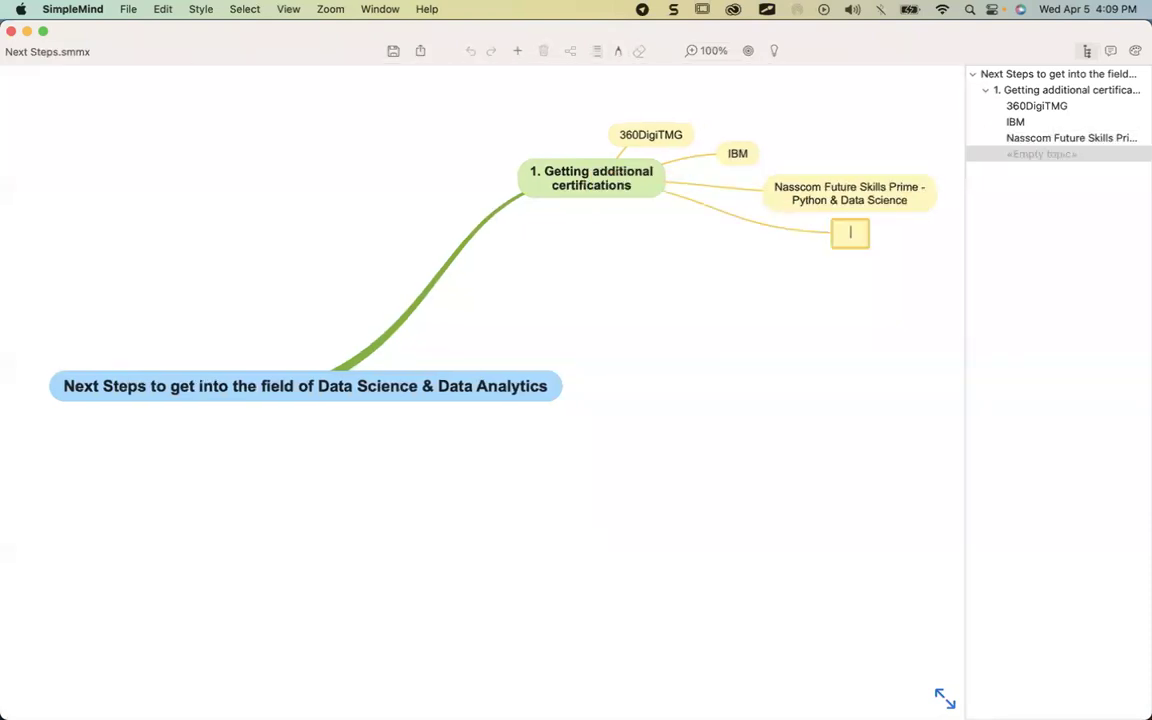
type("UTM")
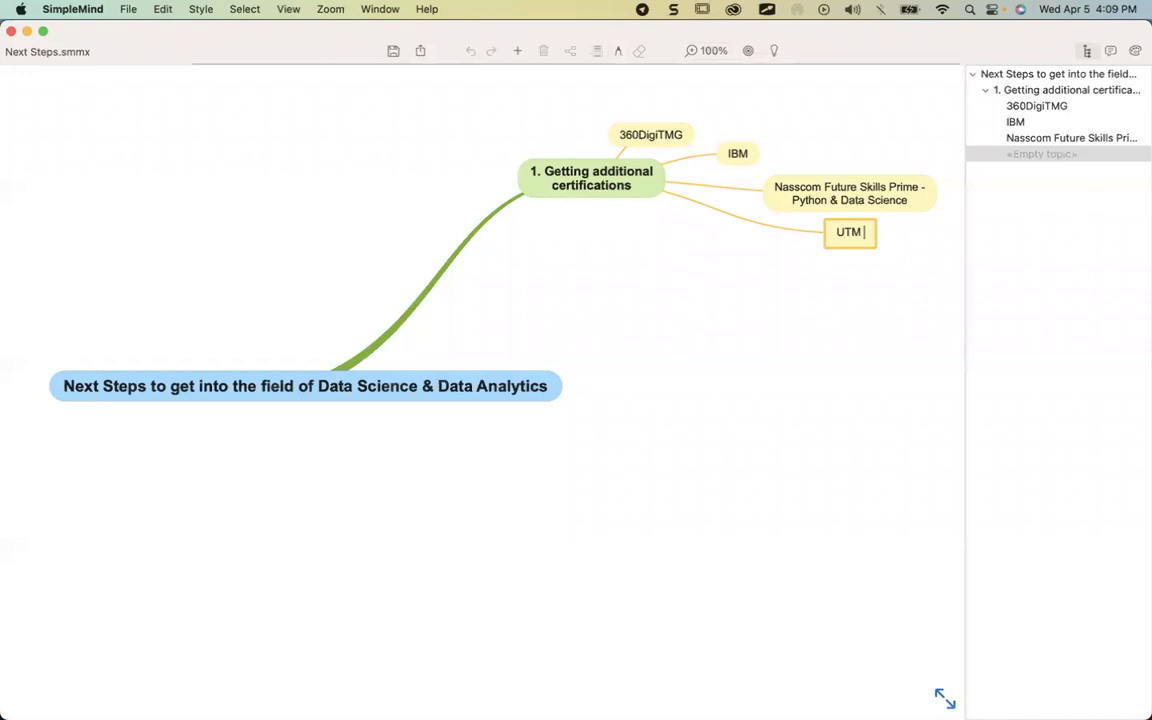
type(" (eligible")
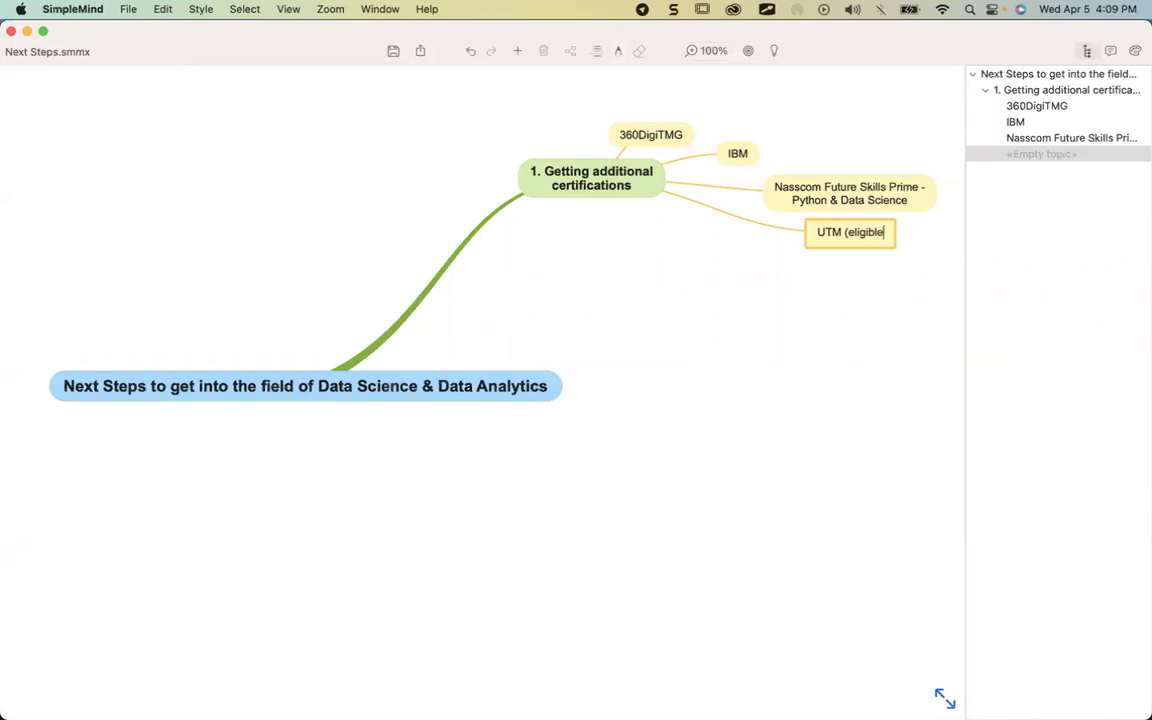
type(")")
key("Escape")
Step: Add the SUNY (largest university of USA) sub-topic listing Machine Learning on AWS, Azure and GCP
key("Return")
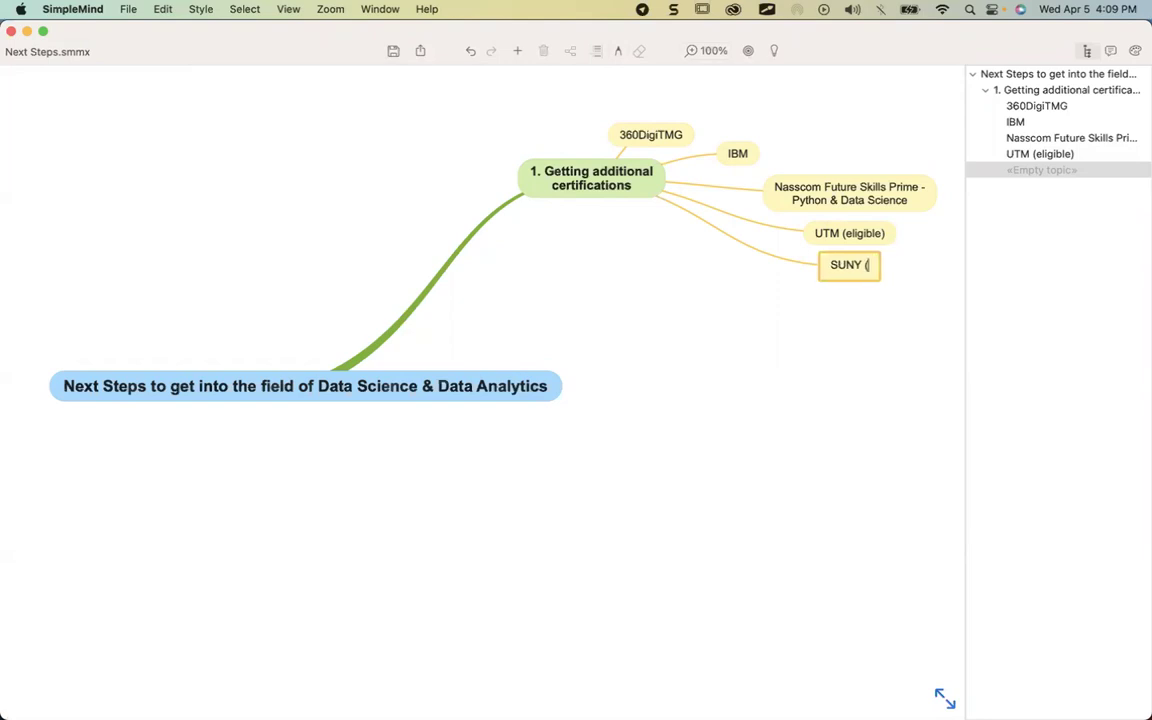
type("g")
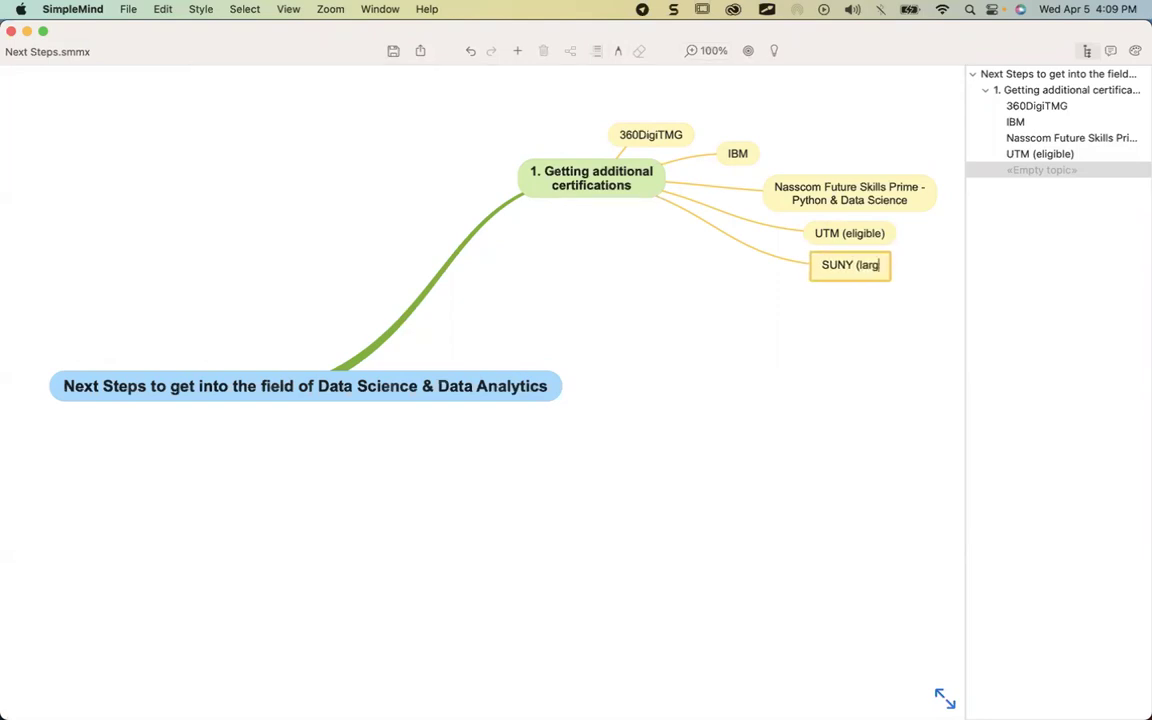
type("est university of USA")
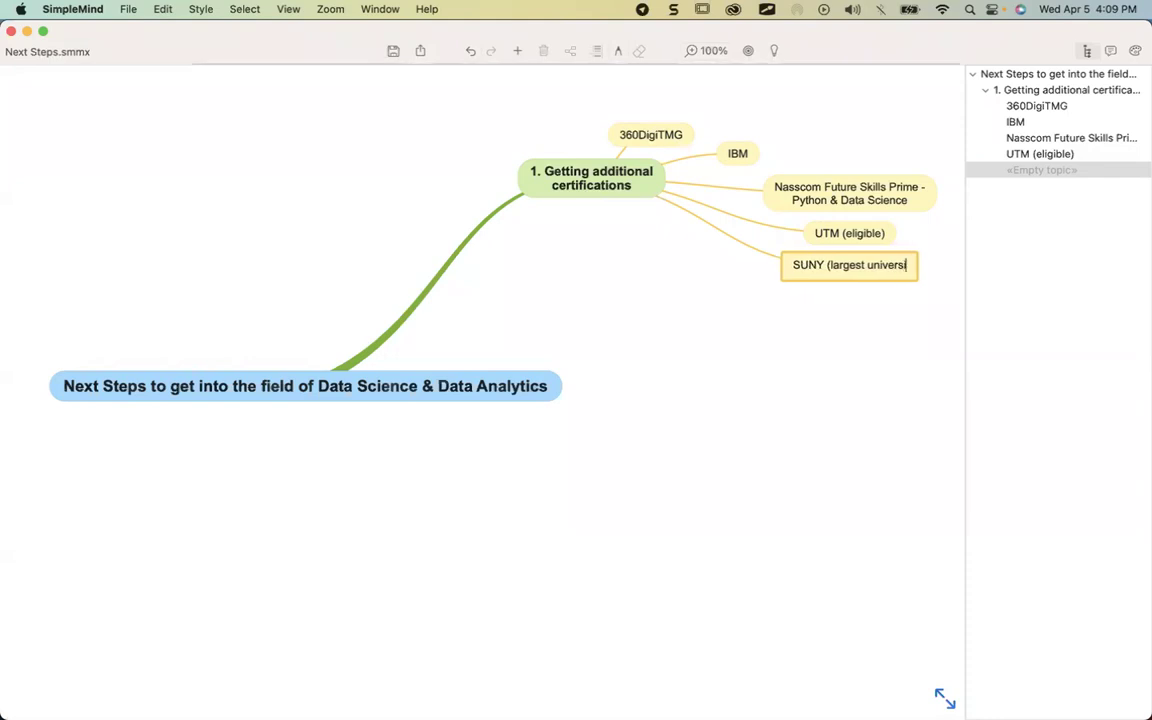
type(")")
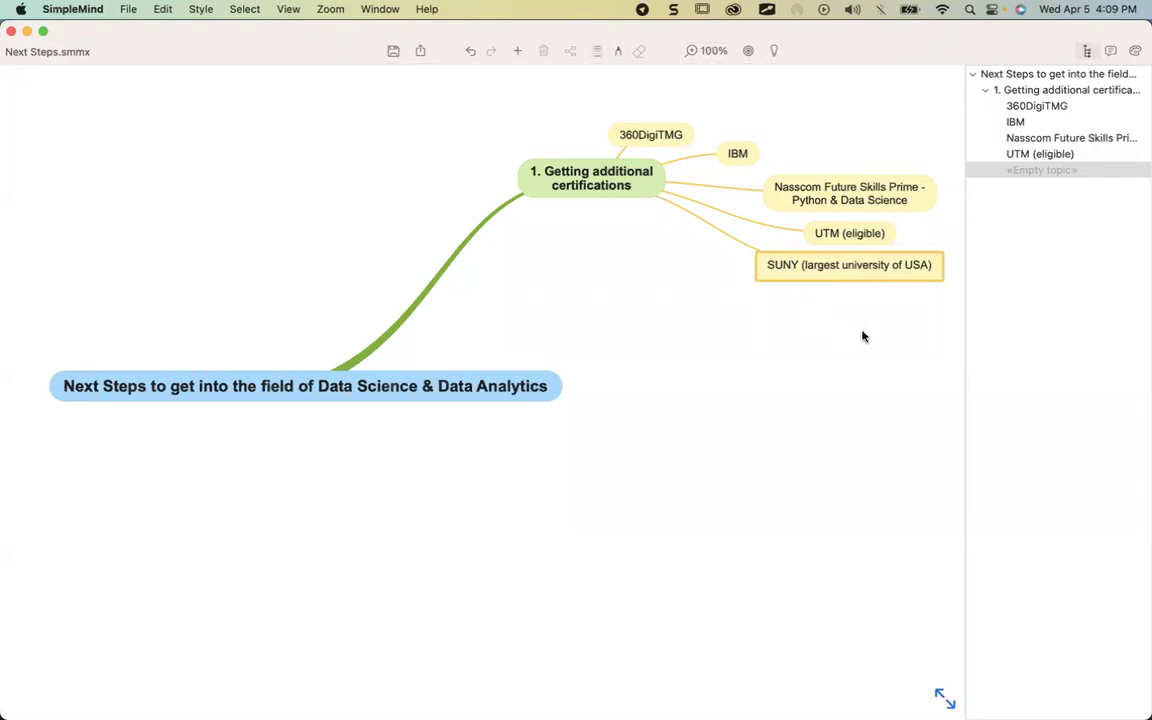
type(" - ")
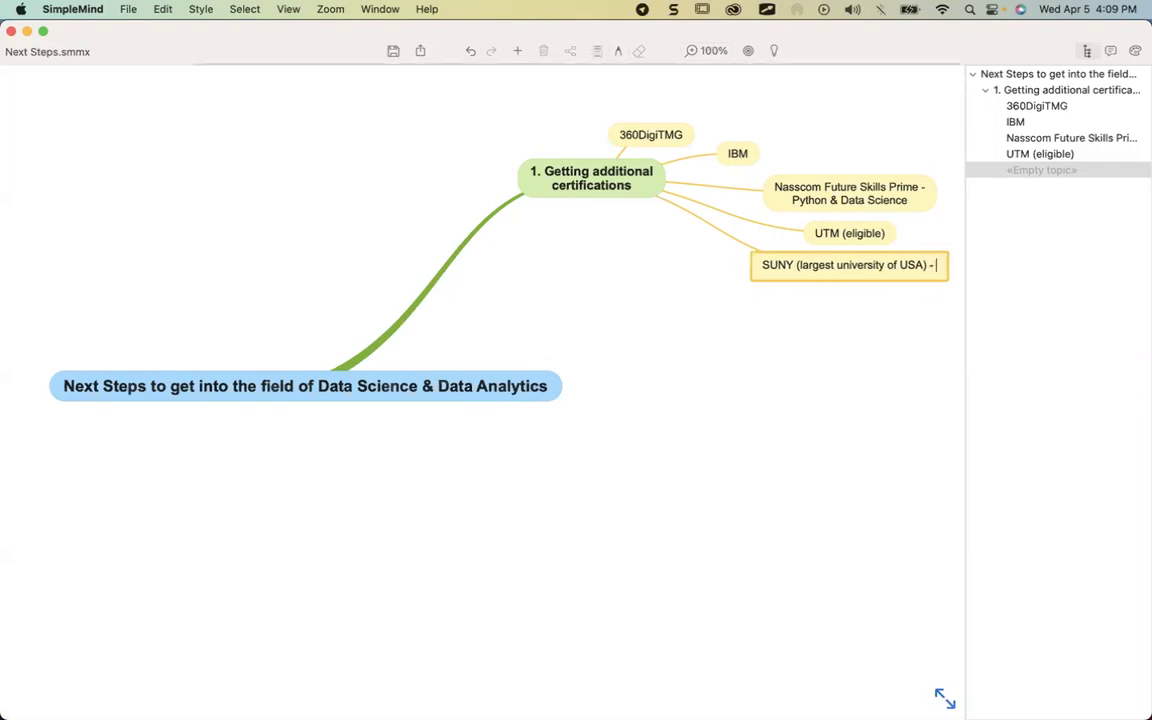
type("Machine Learning")
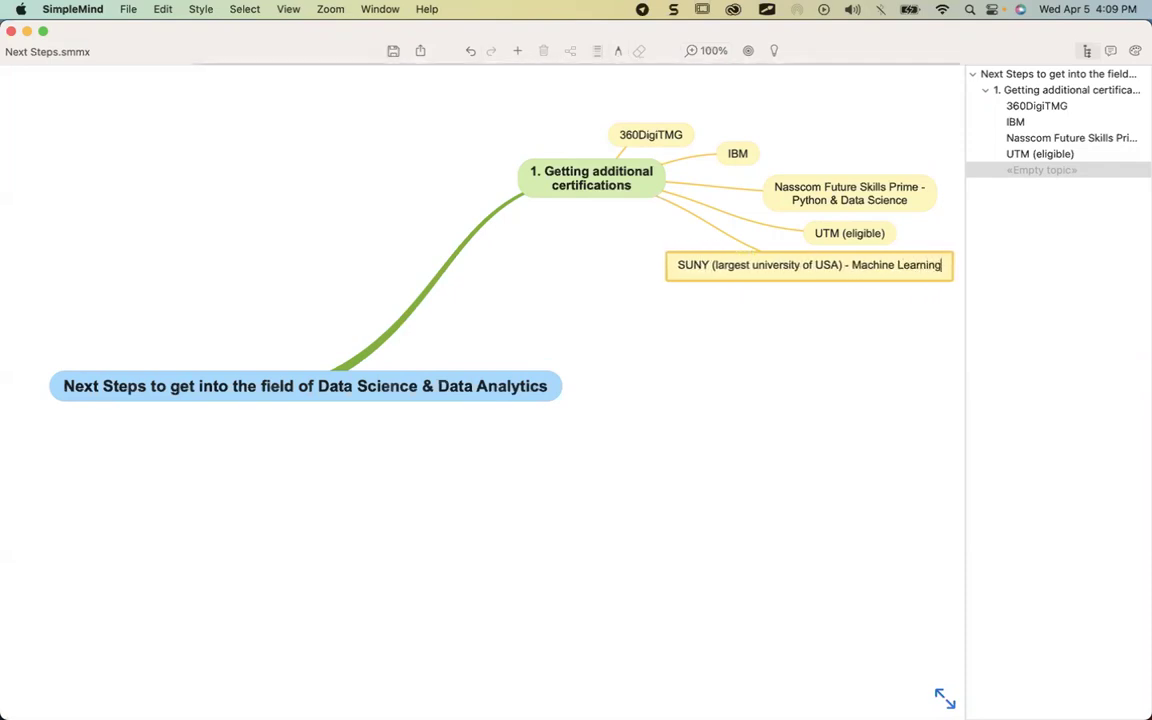
type(" on AWS, ")
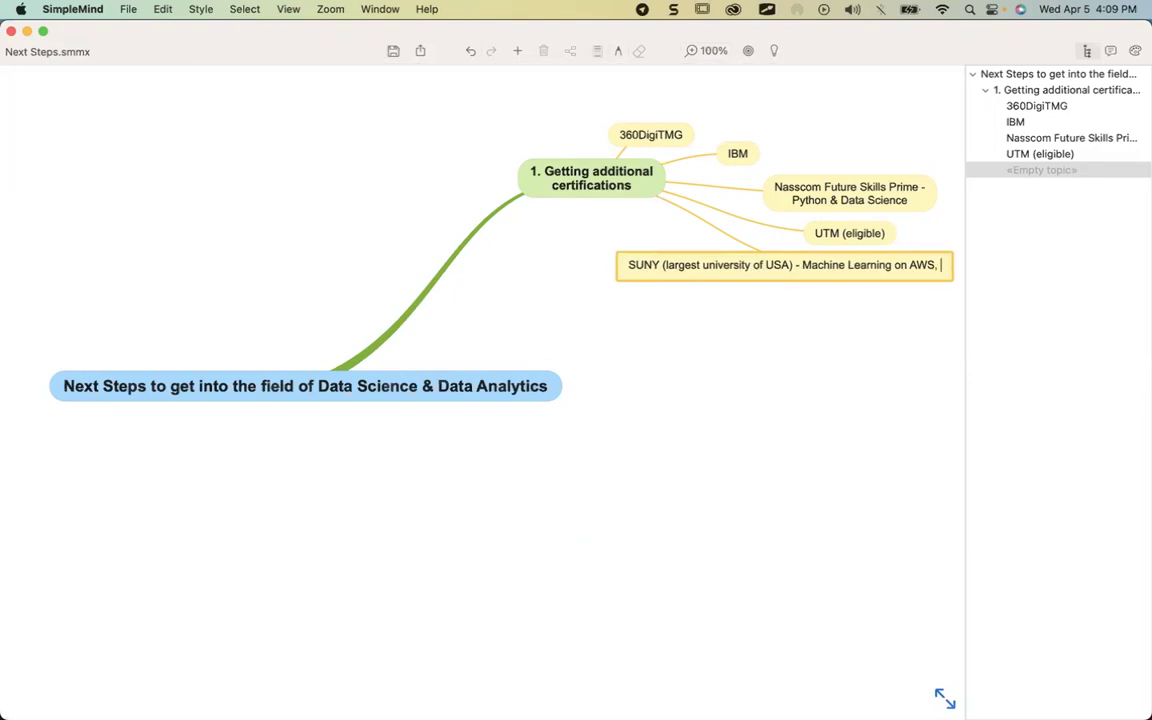
type("Machine Learni")
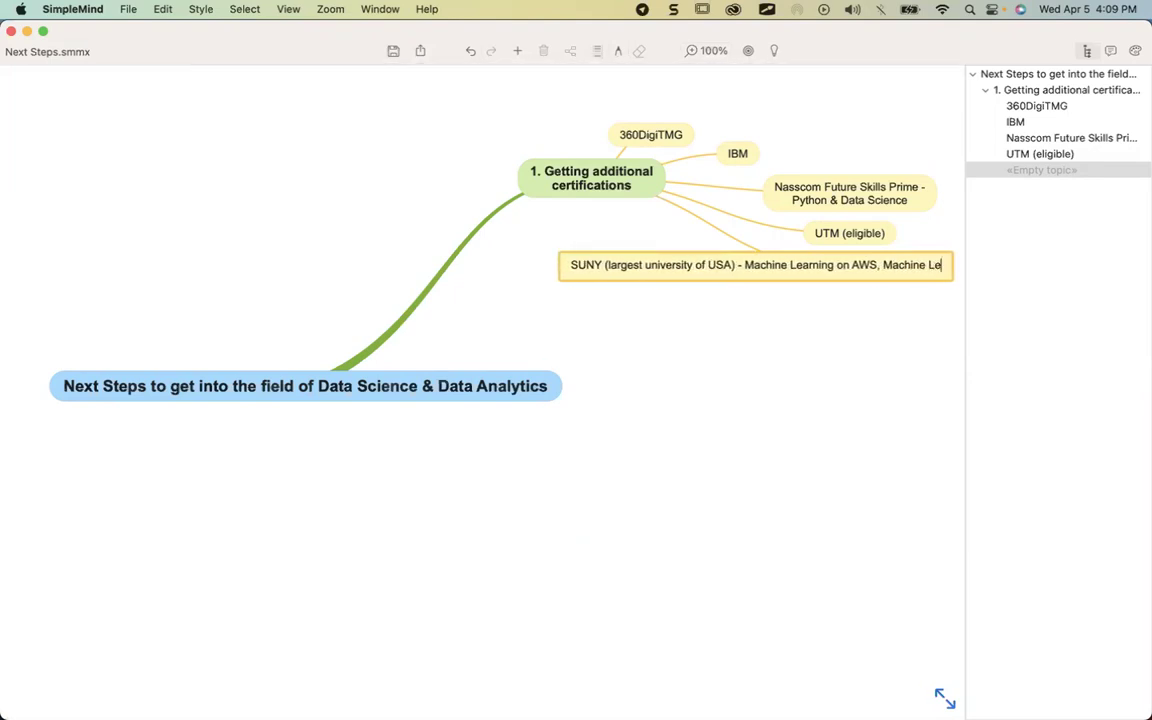
type("ng on Azure")
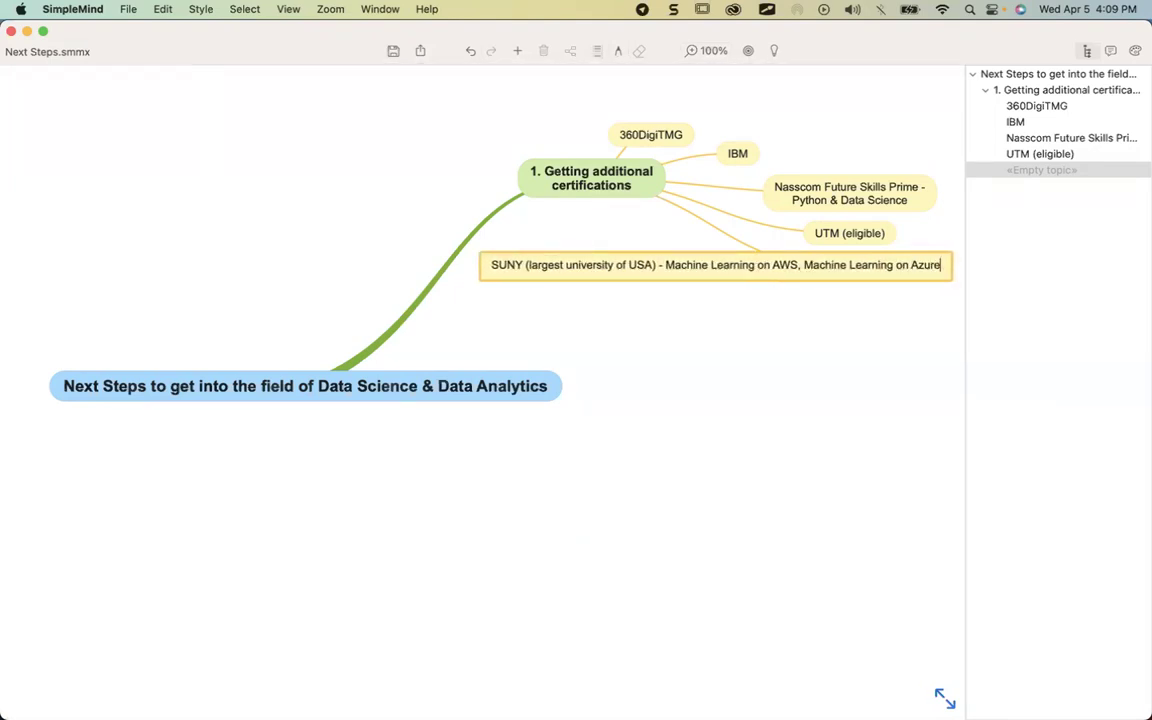
type(", Machine Lear")
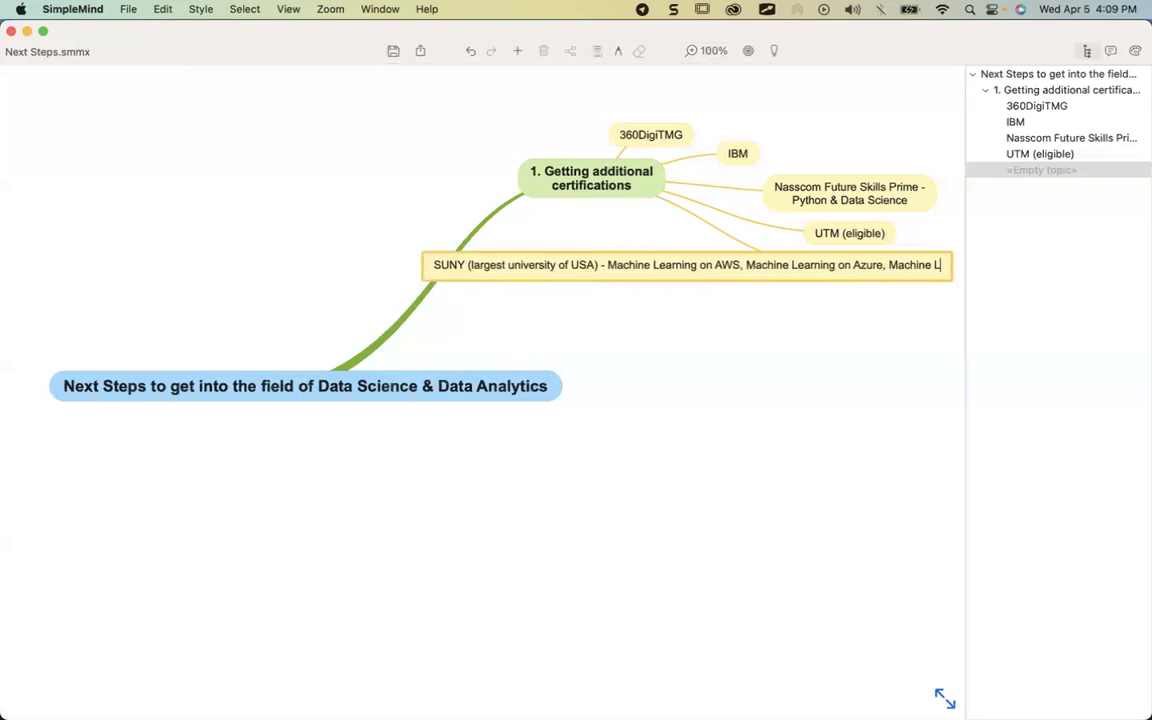
type("ning on GCP")
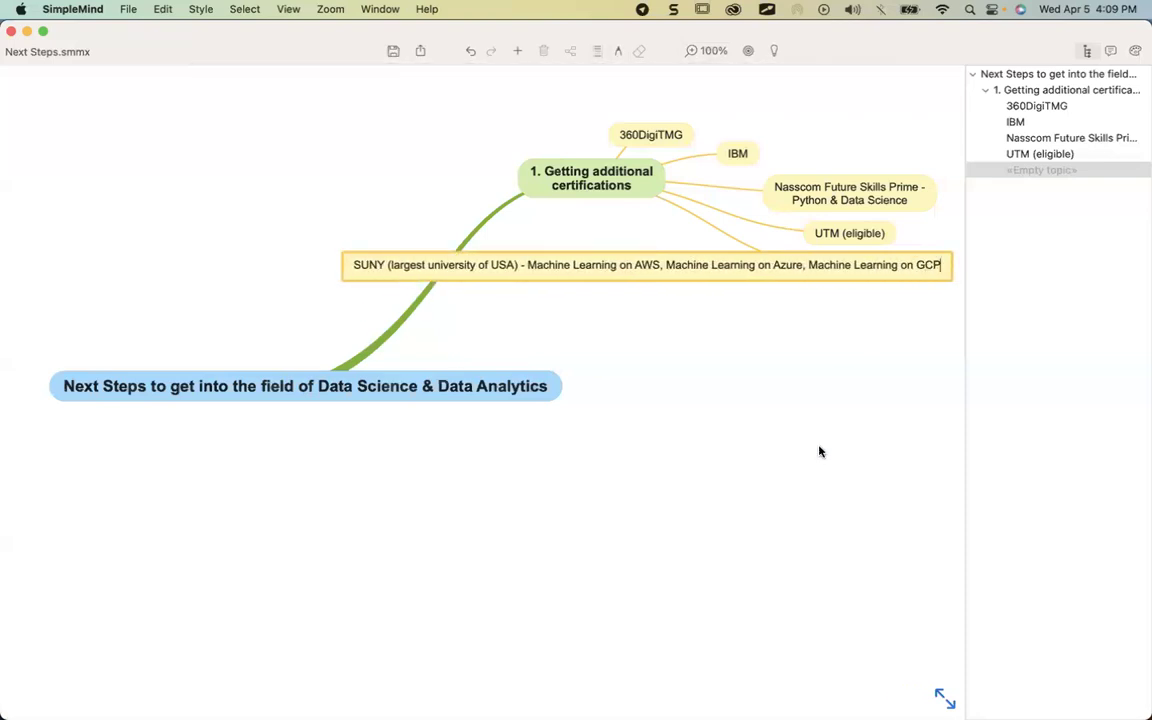
key("Return")
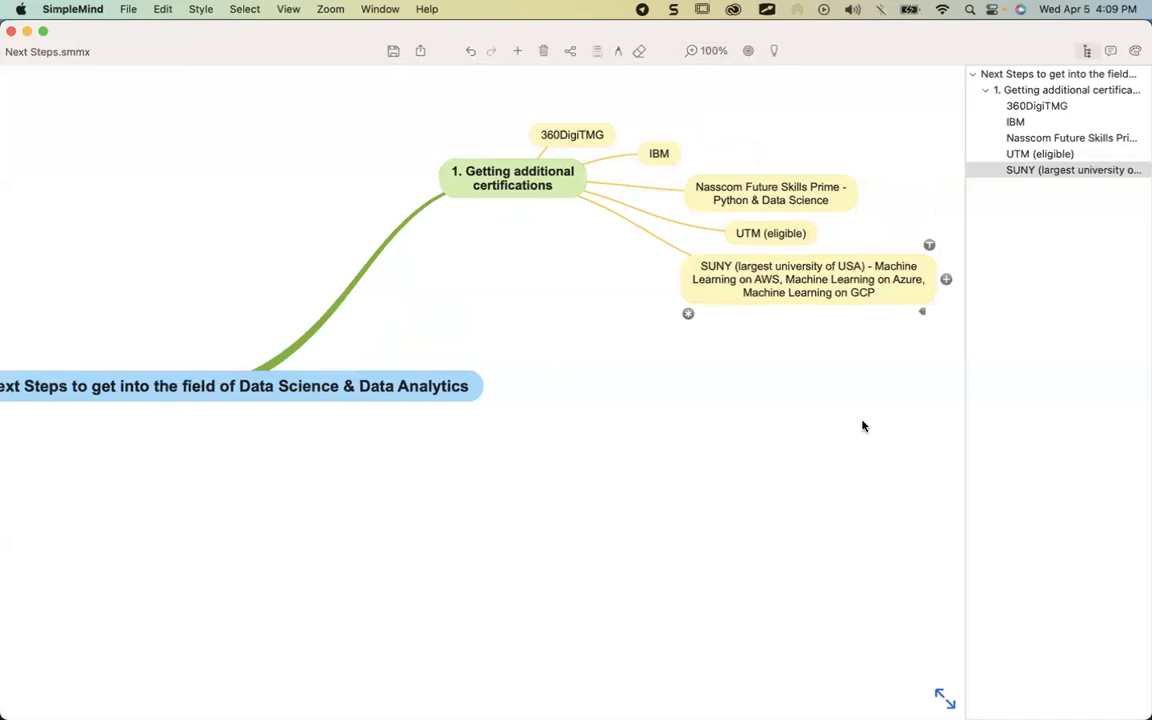
left_click(868, 420)
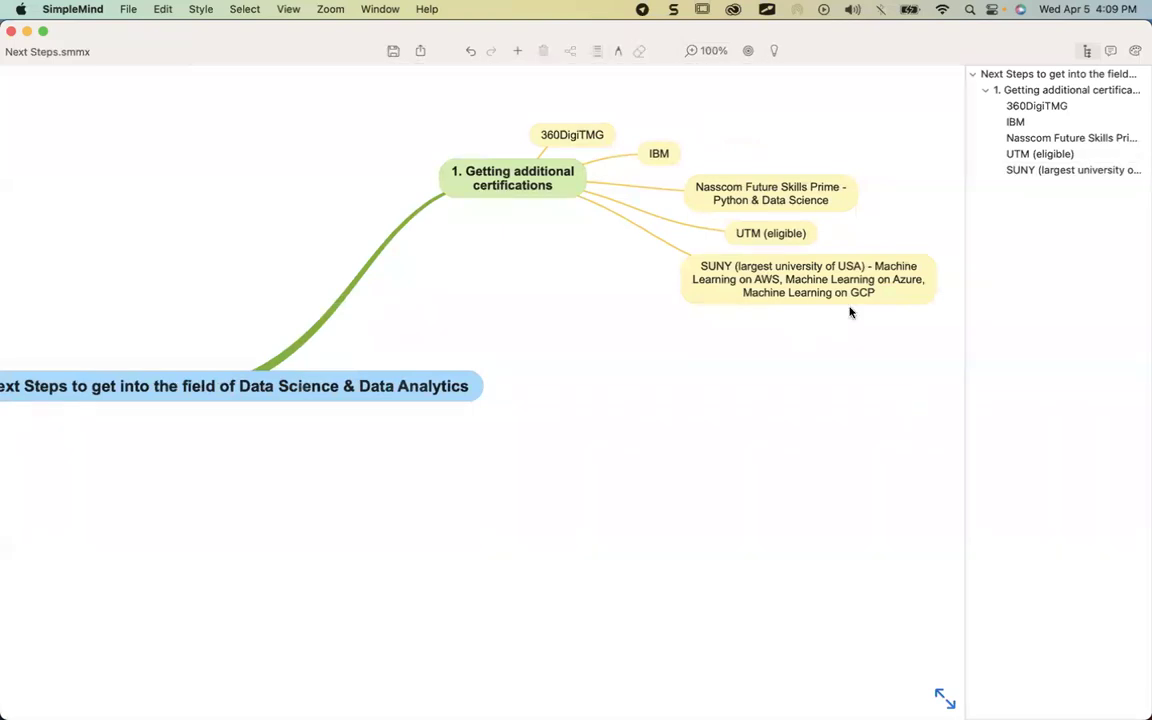
left_click(307, 400)
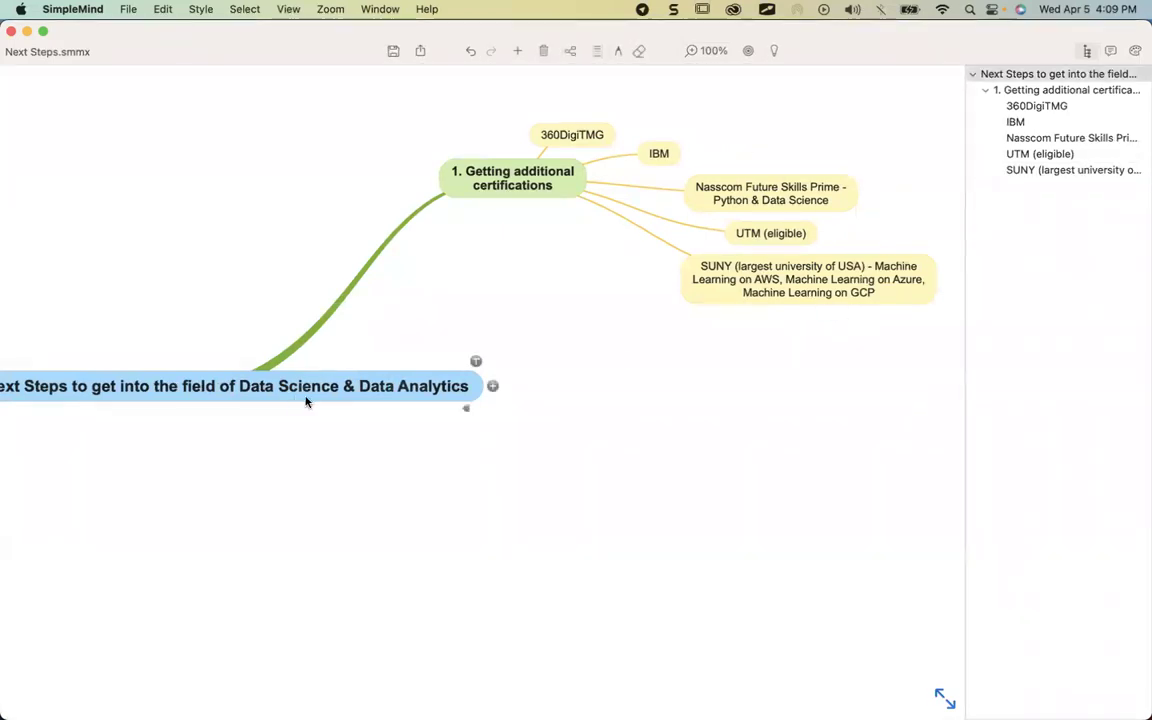
Step: Create branch '2. Working on project & then....' with child 'a. Creating viva' plus an empty sibling
left_click_drag(493, 386, 520, 273)
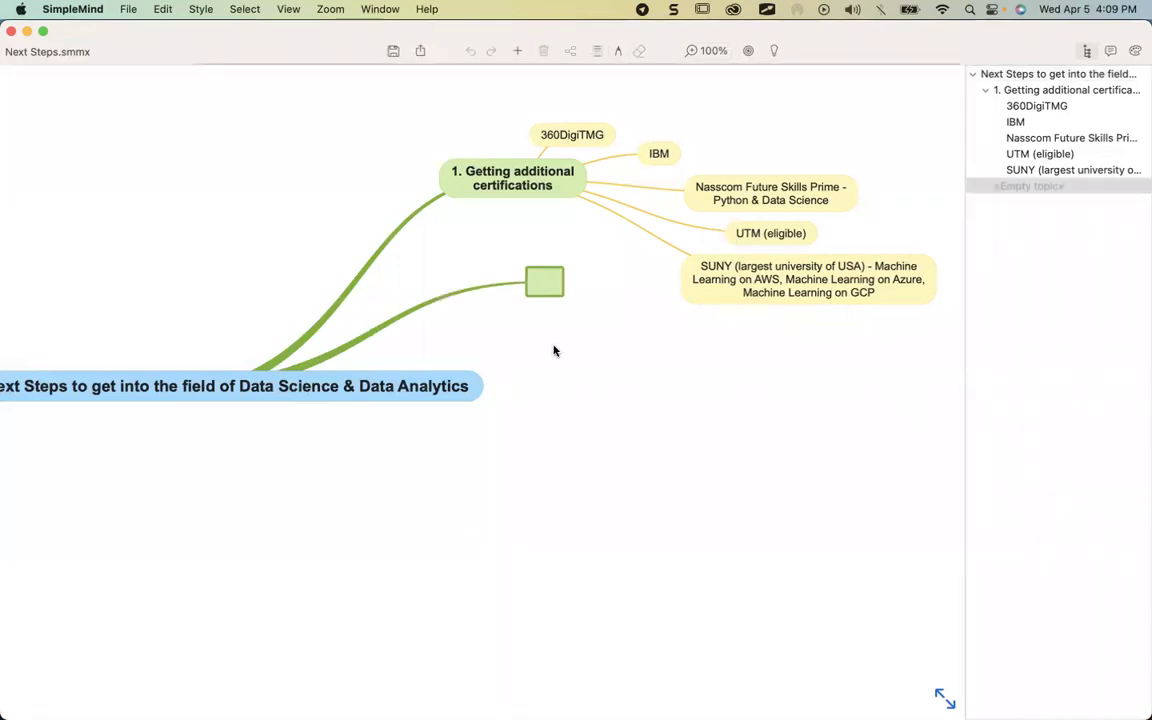
type("2. Wo")
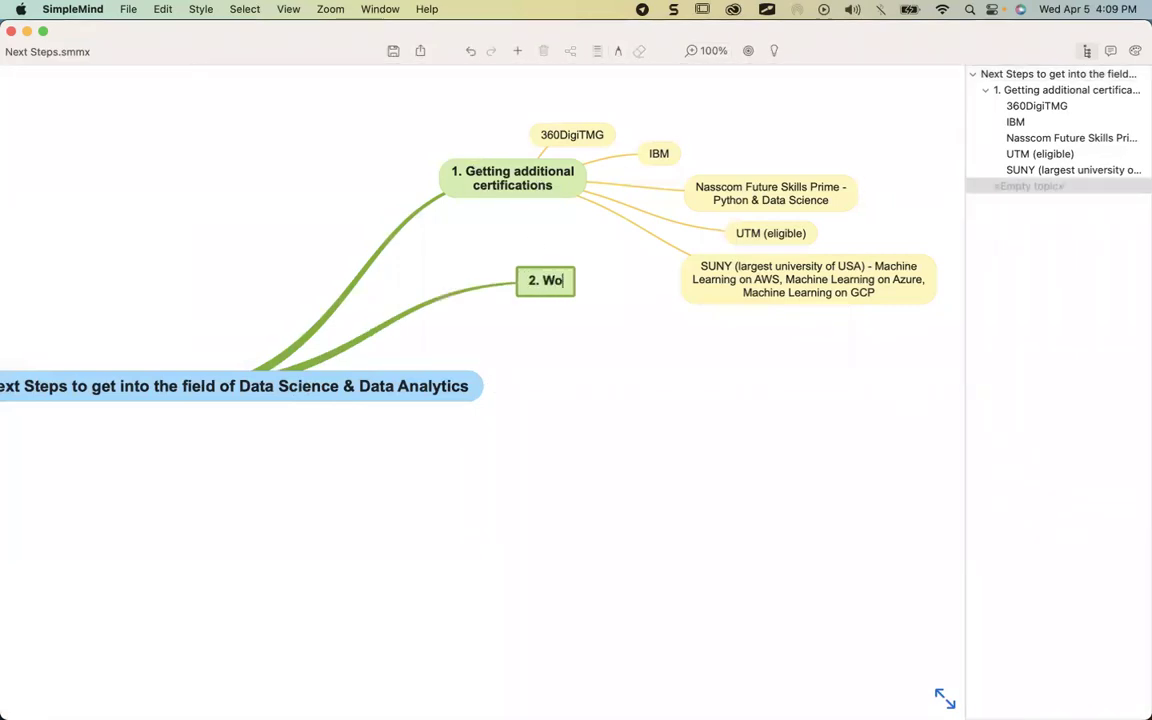
type("rking on proje")
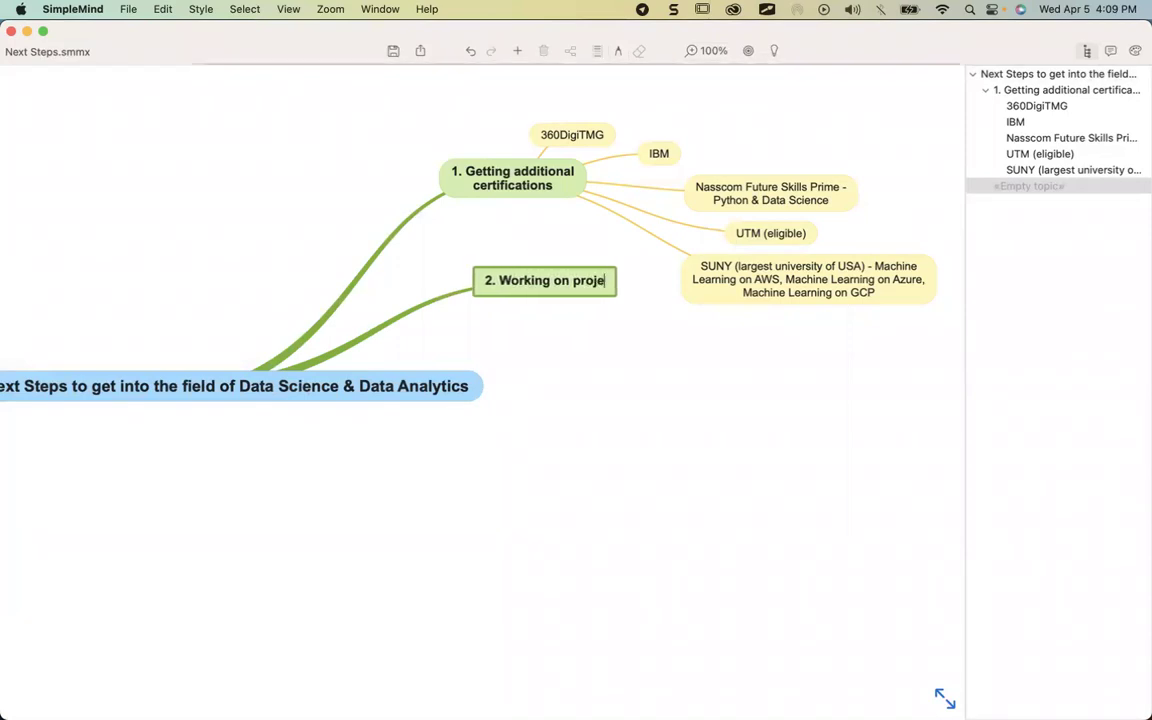
type("ct ")
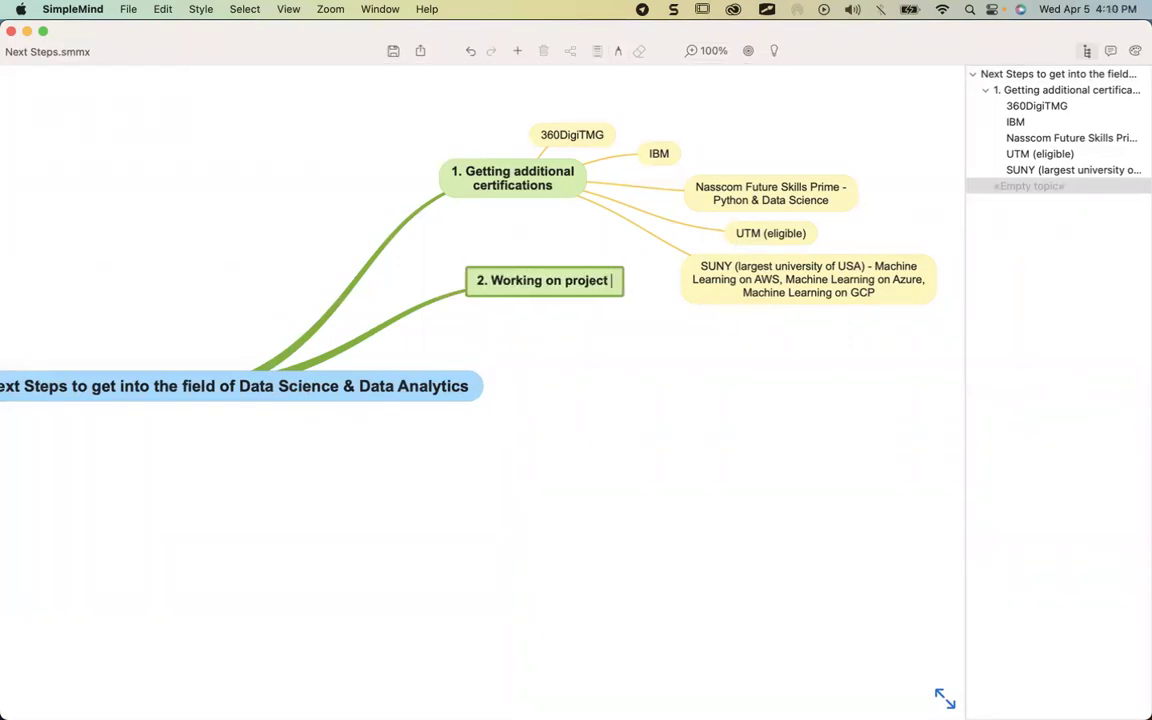
type("& then....")
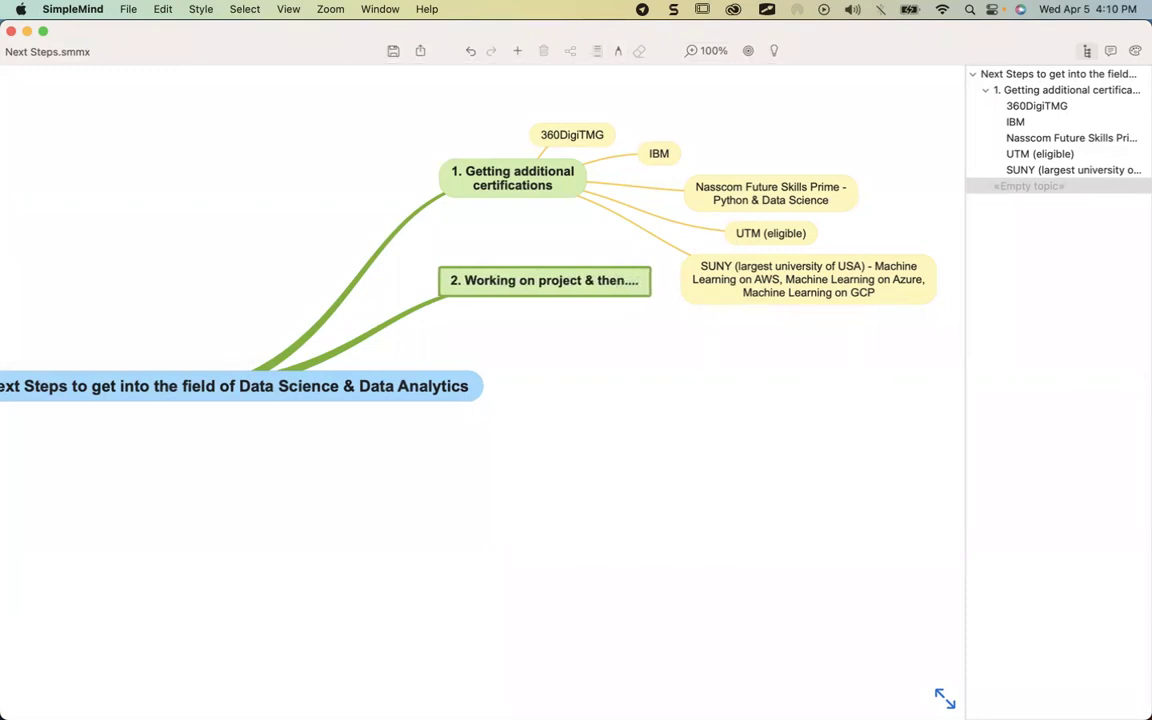
key("Return")
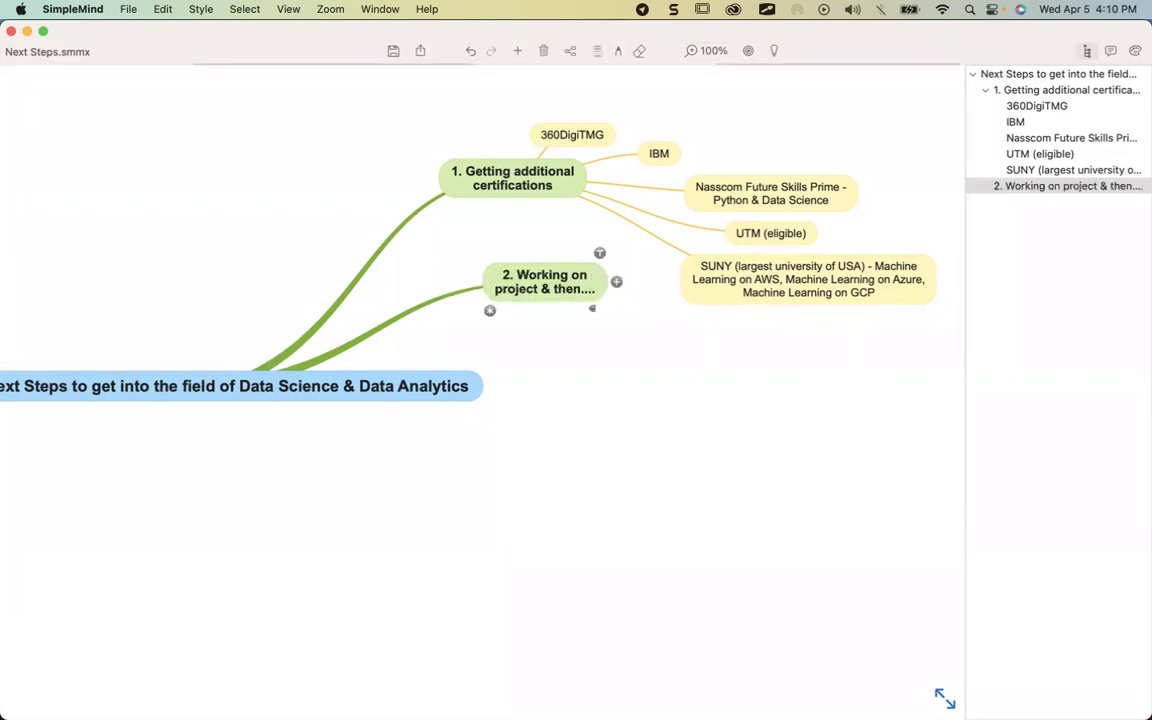
left_click(616, 281)
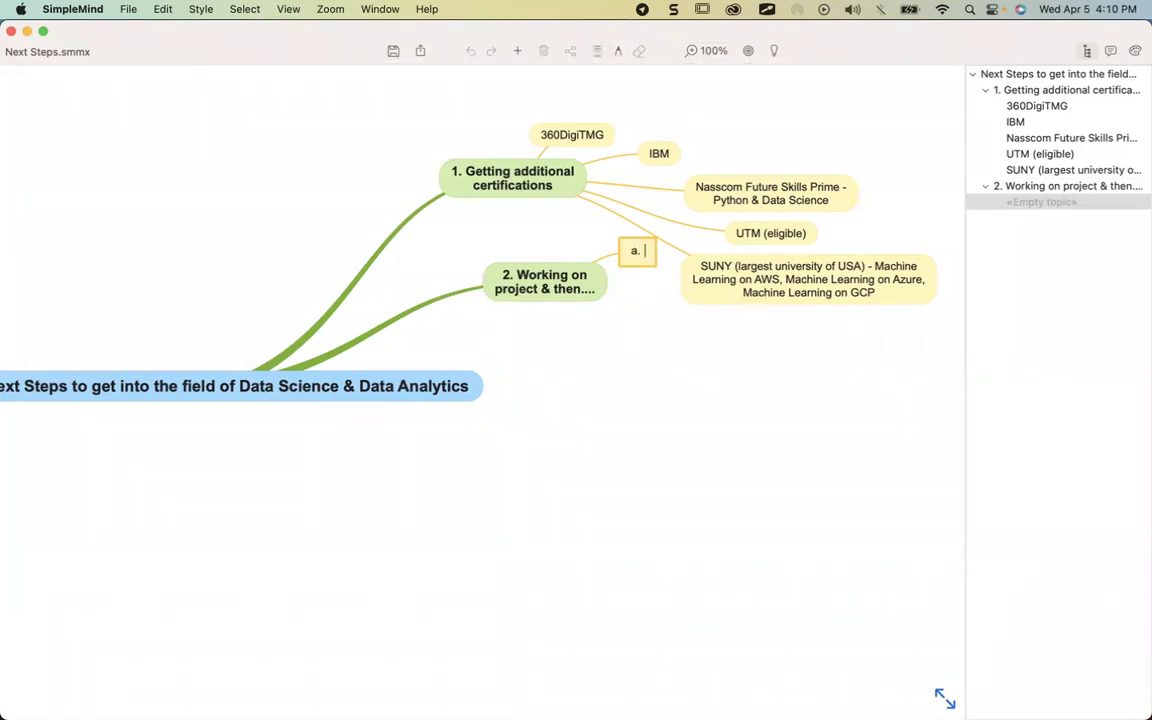
type("Crea")
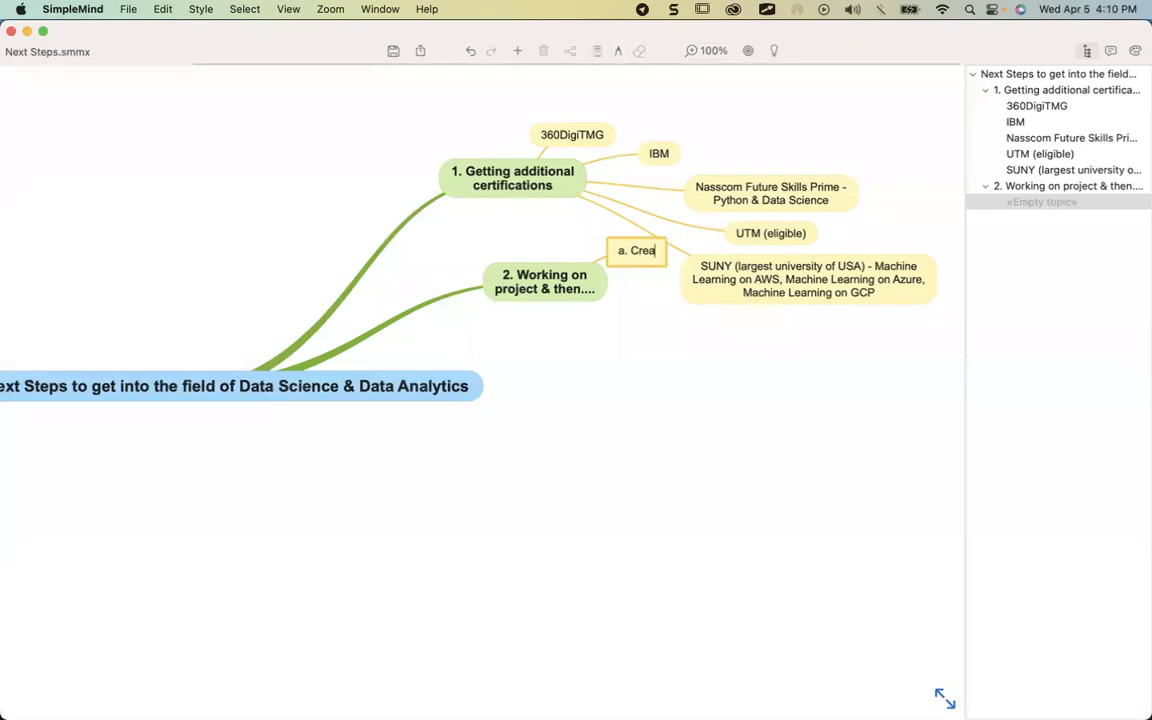
type("ting viva")
key("Return")
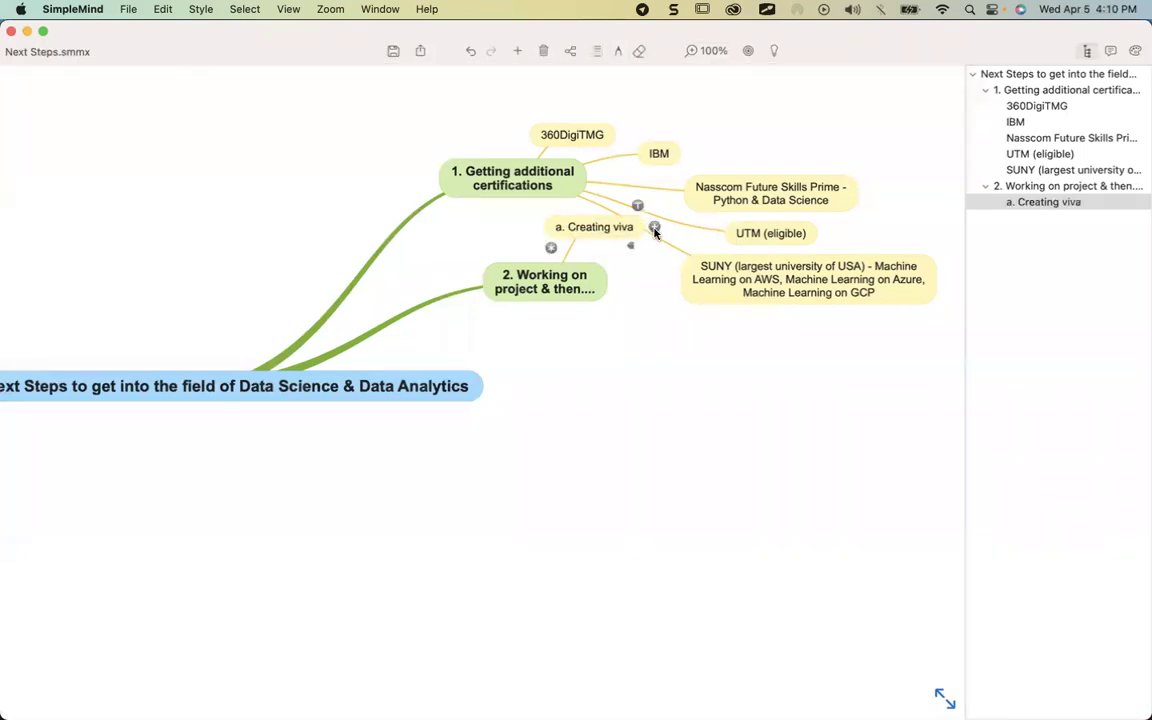
key("Return")
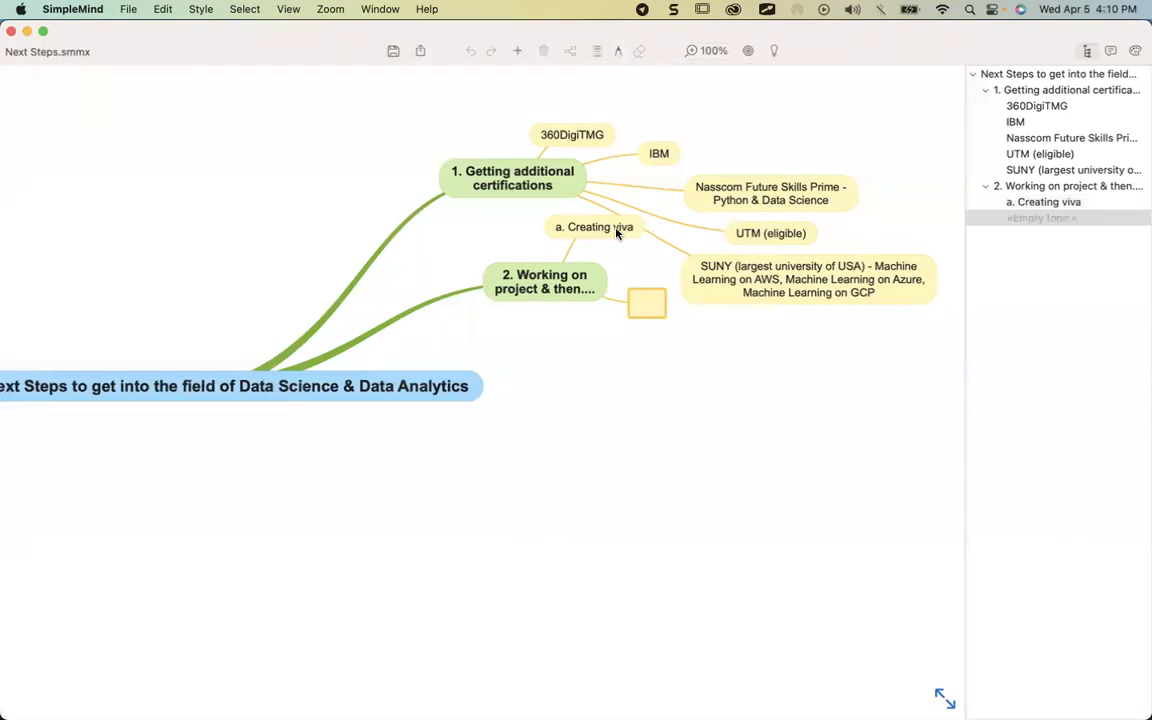
Step: Correct the sub-topic to 'a. Clearing viva' and start a new 'B.' sibling topic
key("Escape")
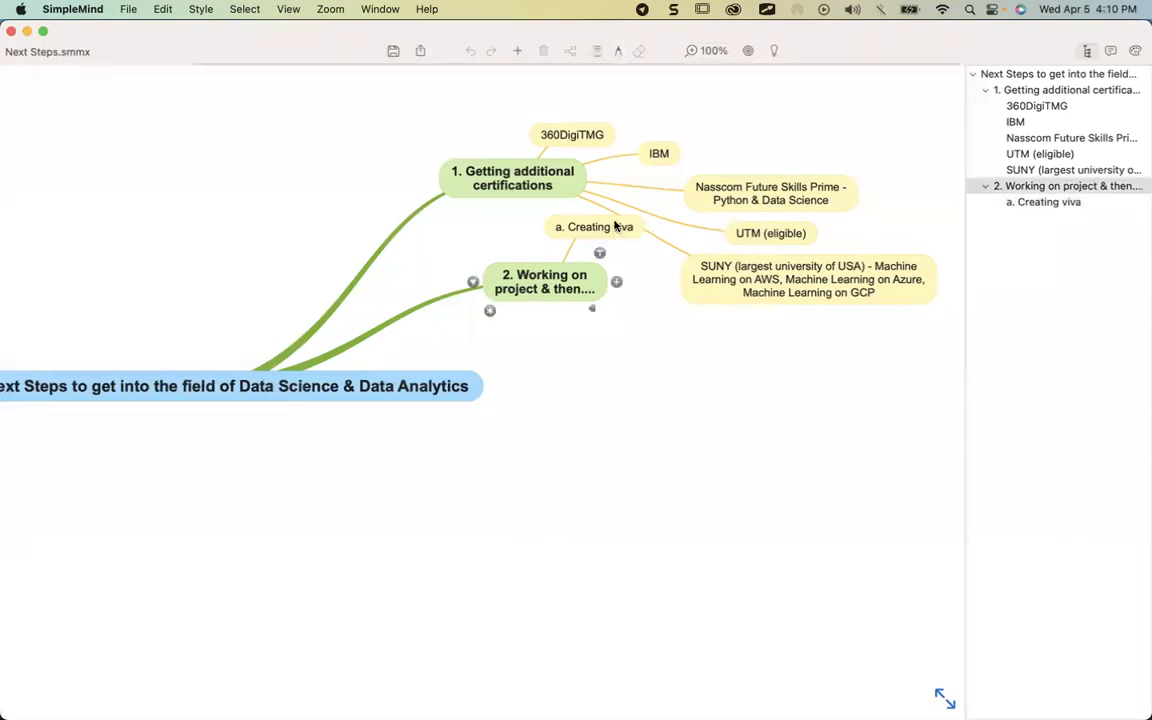
left_click(579, 226)
left_click(578, 226)
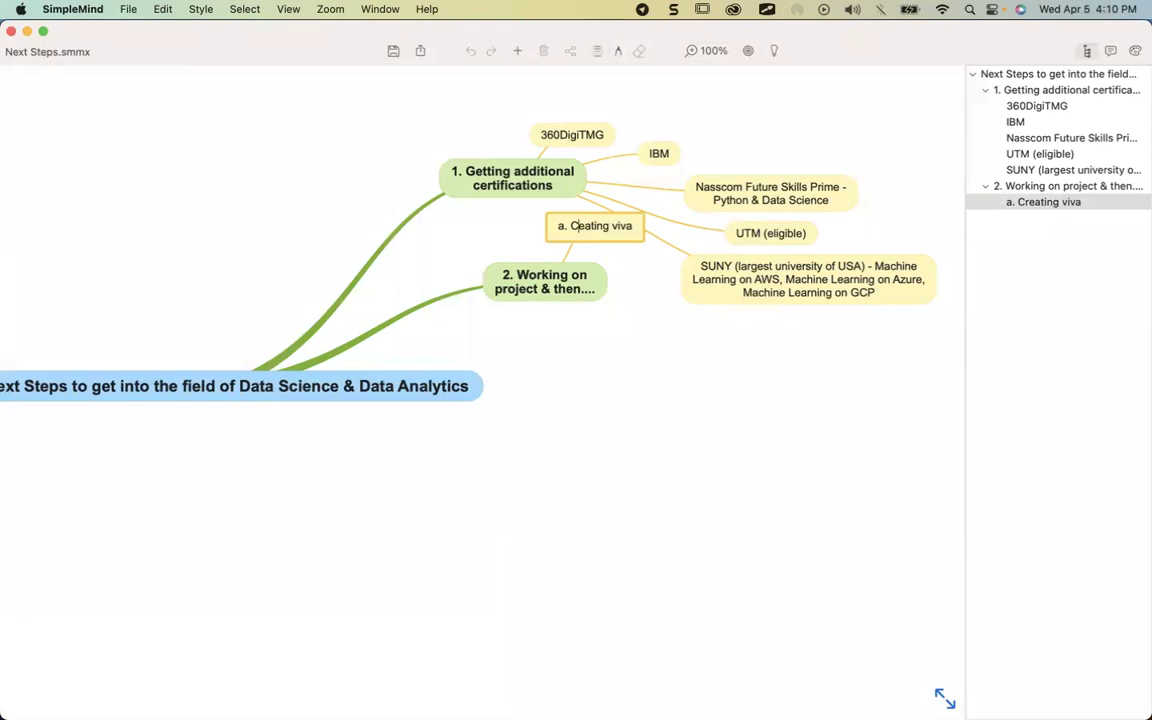
type("l")
left_click(597, 226)
key("BackSpace")
type("r")
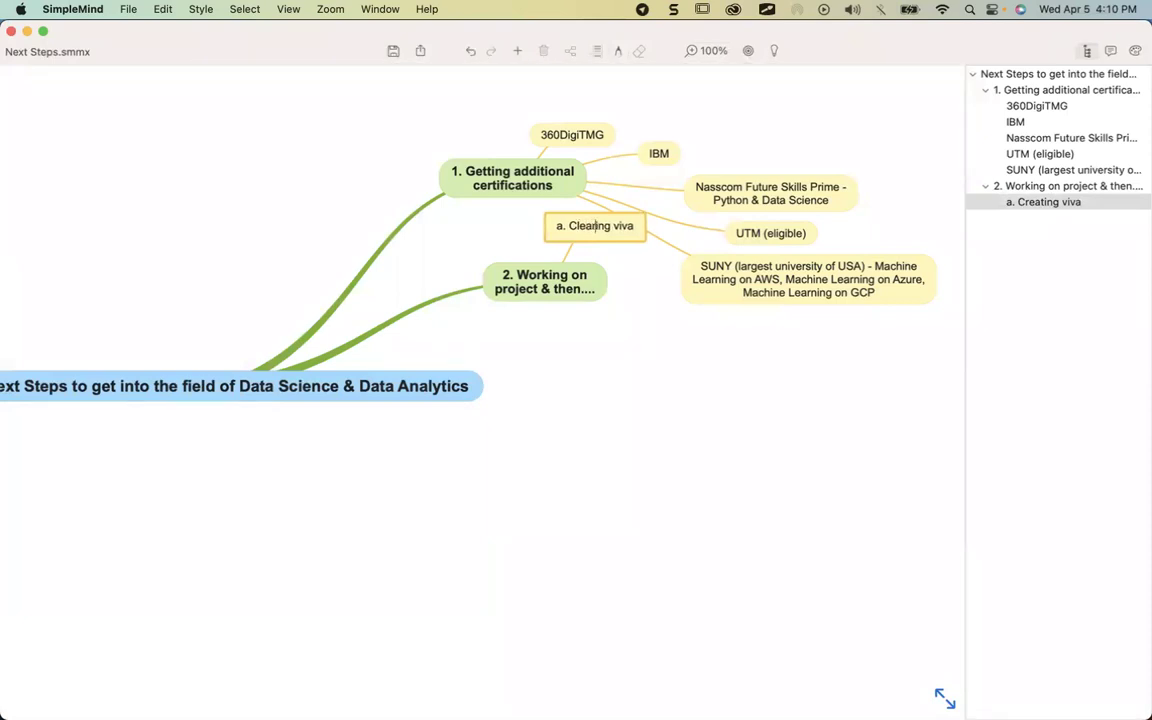
key("Return")
key("Return")
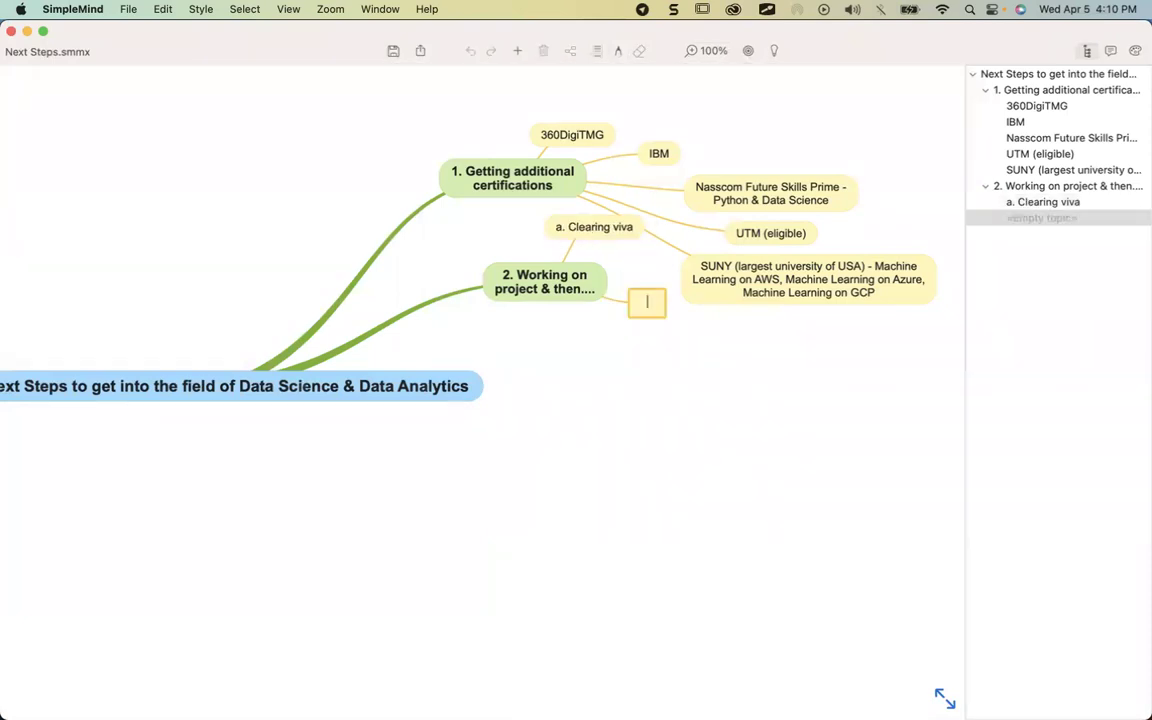
type("B.")
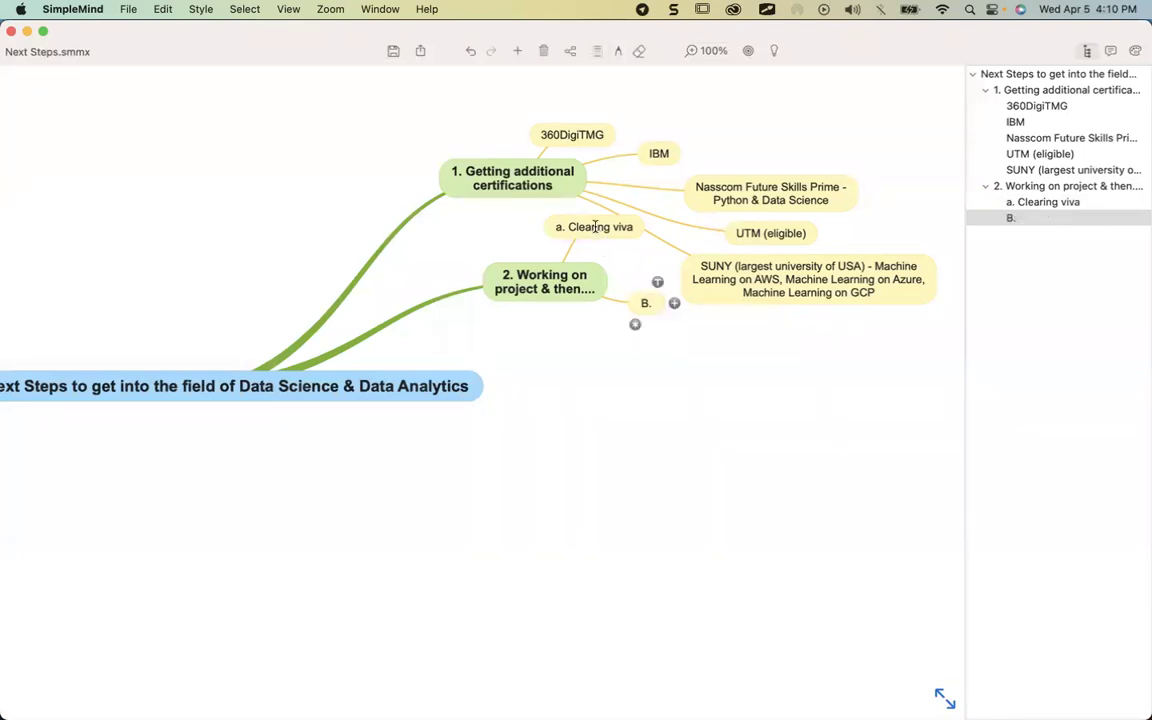
Step: Replace 'Clearing viva' with 'Creating a video of less than 30 secs & posting on LinkedIn'
double_click(565, 238)
left_click_drag(569, 227, 667, 228)
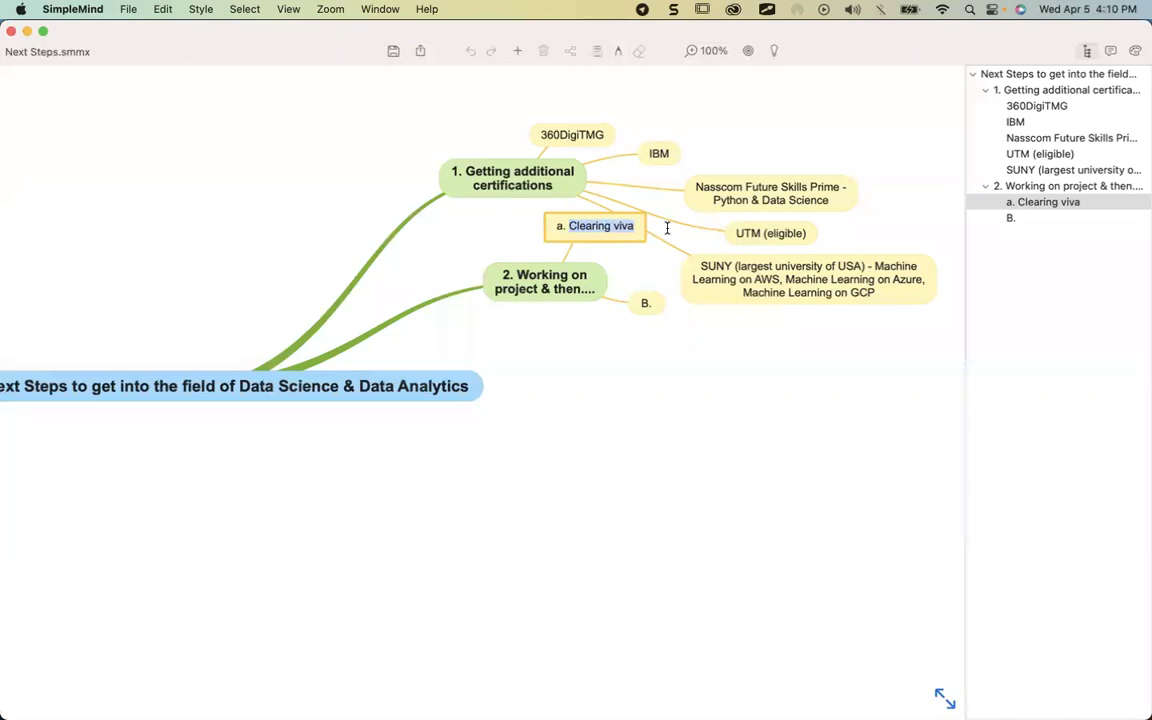
type("Creating")
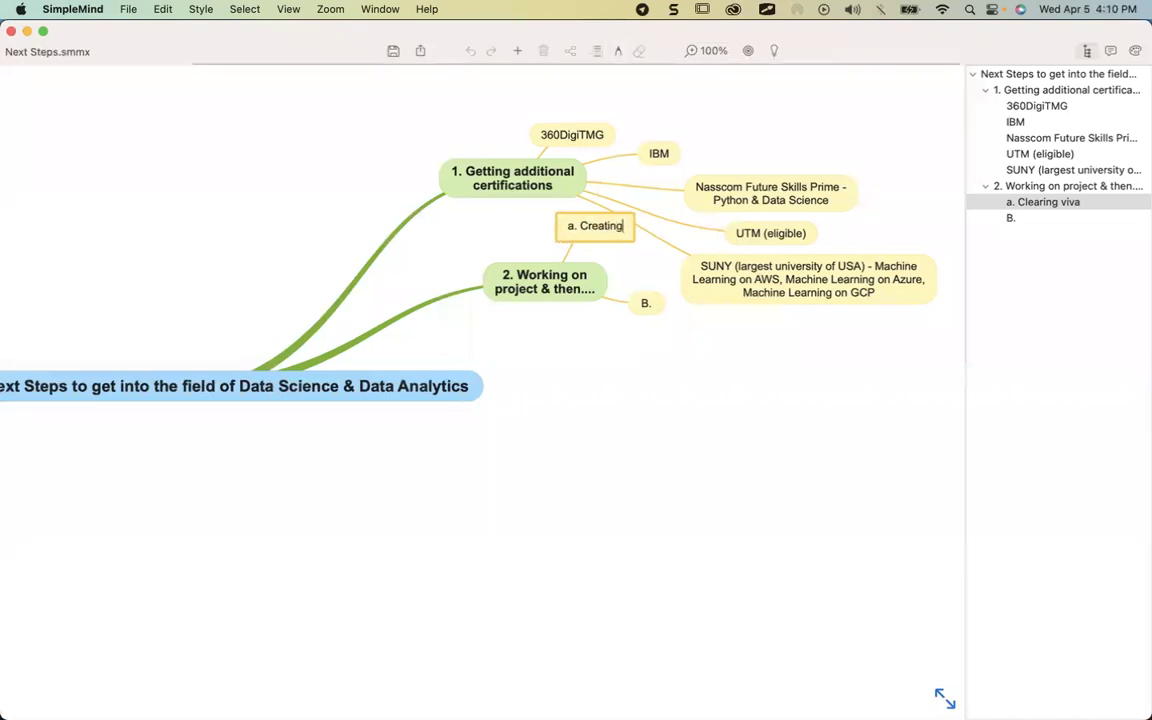
type(" a video ")
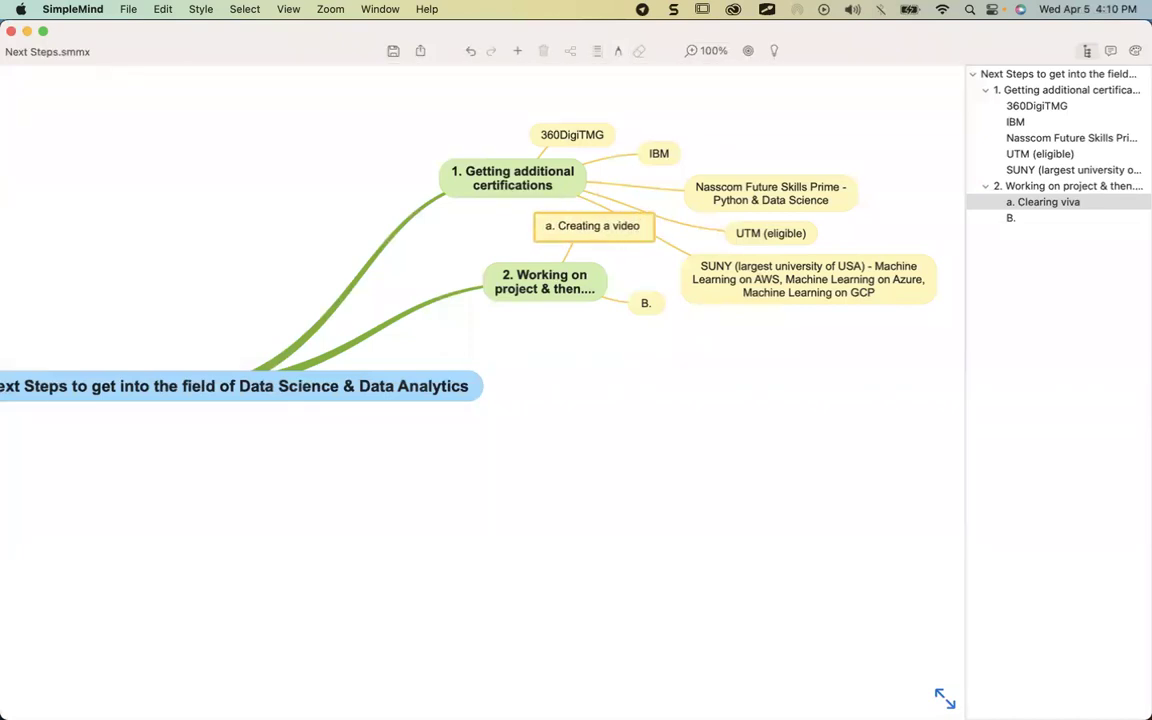
type("of less than 3")
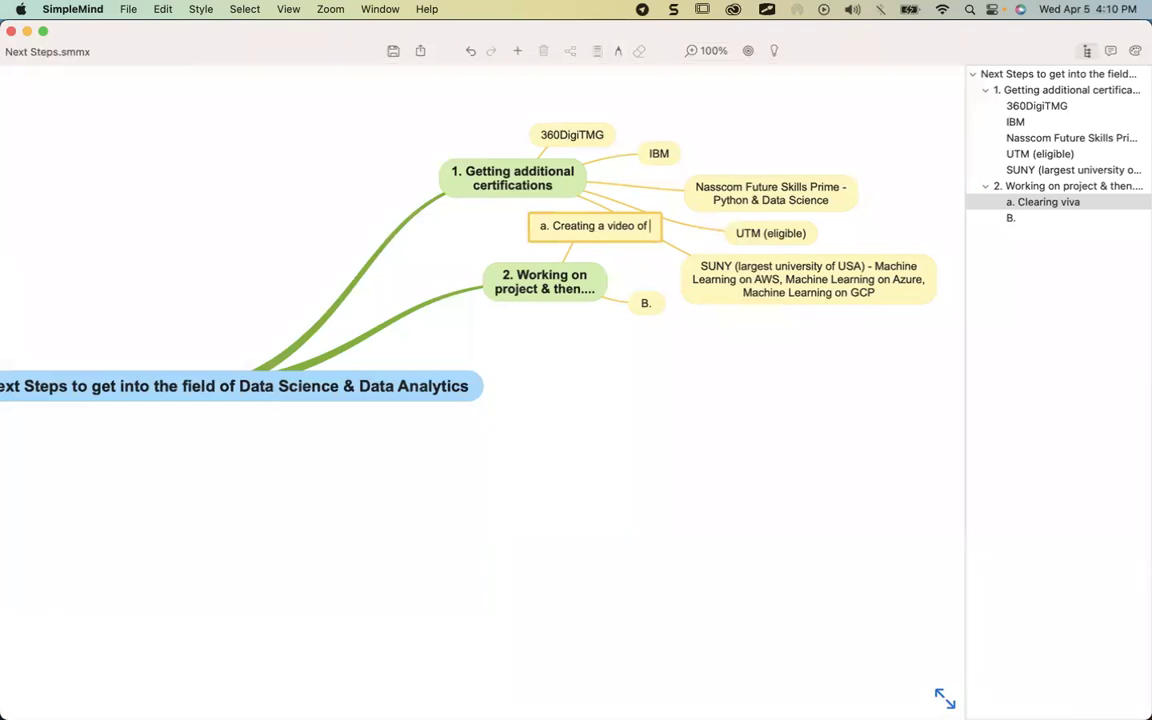
type("0 sec")
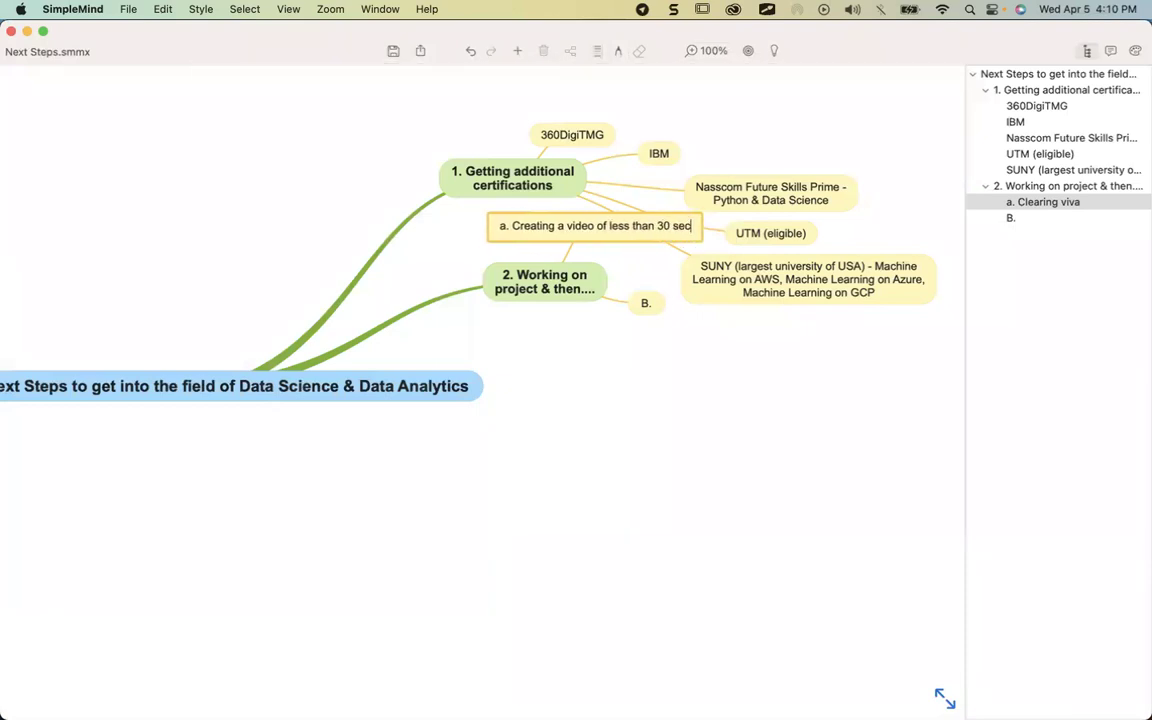
type("s & postin")
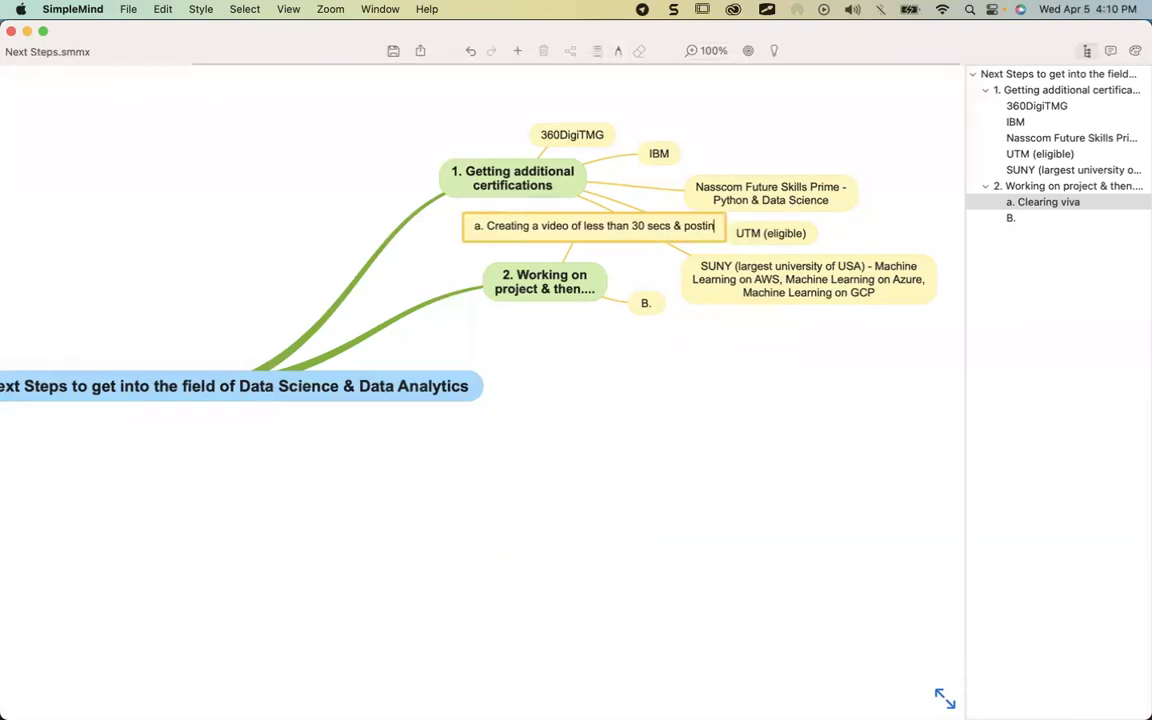
type("g on LinkedIn")
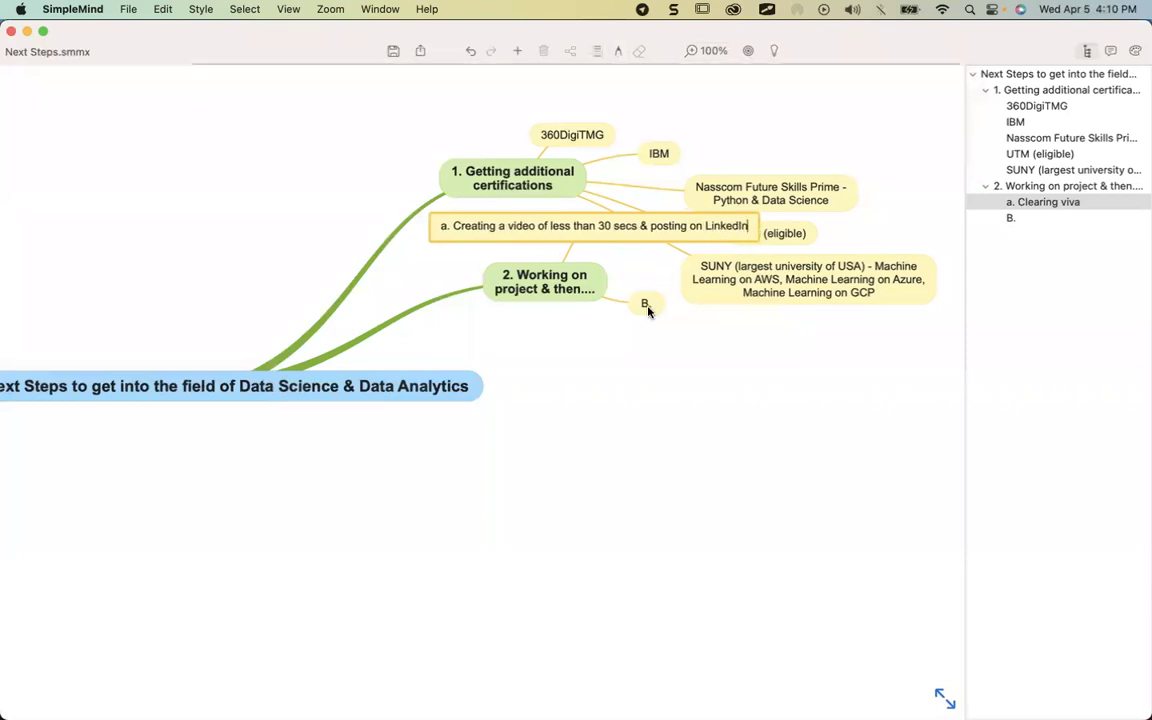
key("Return")
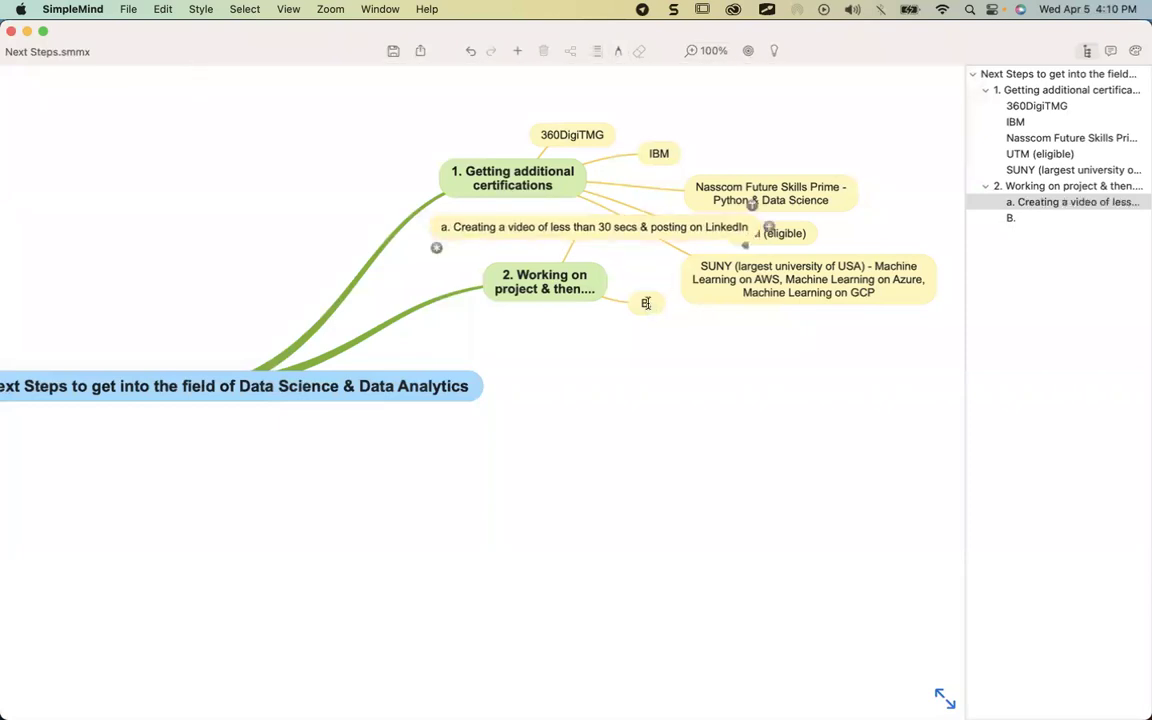
Step: Relabel 'B.' as lowercase 'b.', then move branch 2 and sub-topics a. and b. below the centre
double_click(646, 302)
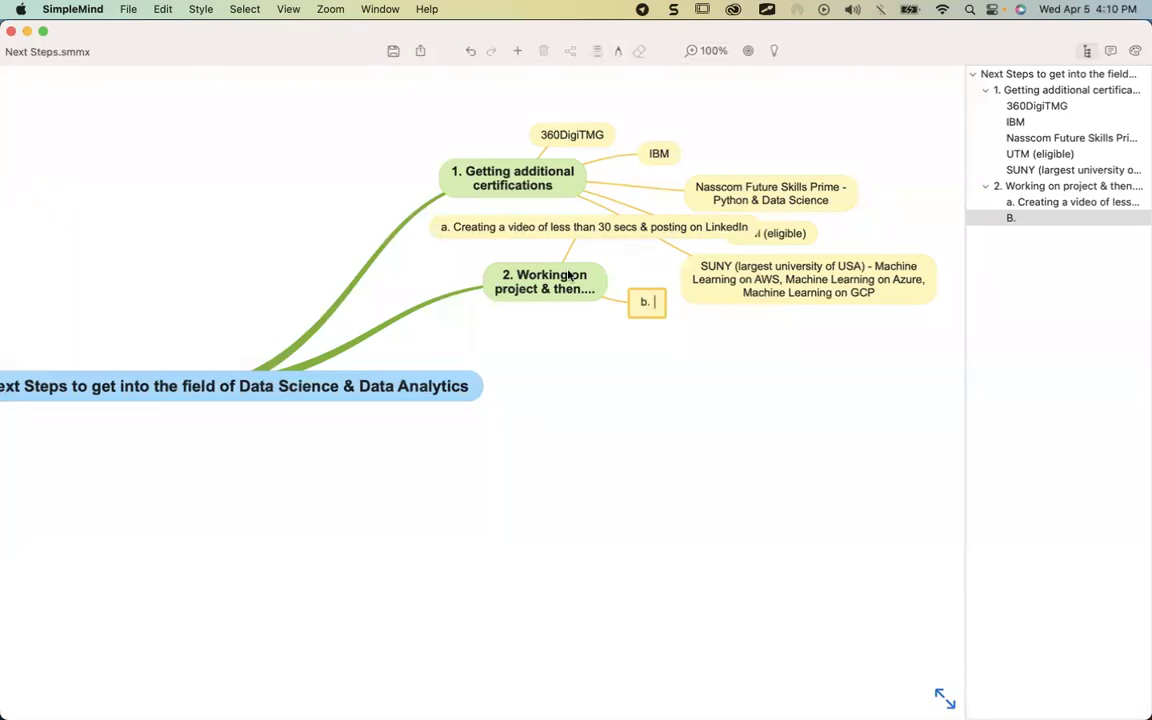
key("Return")
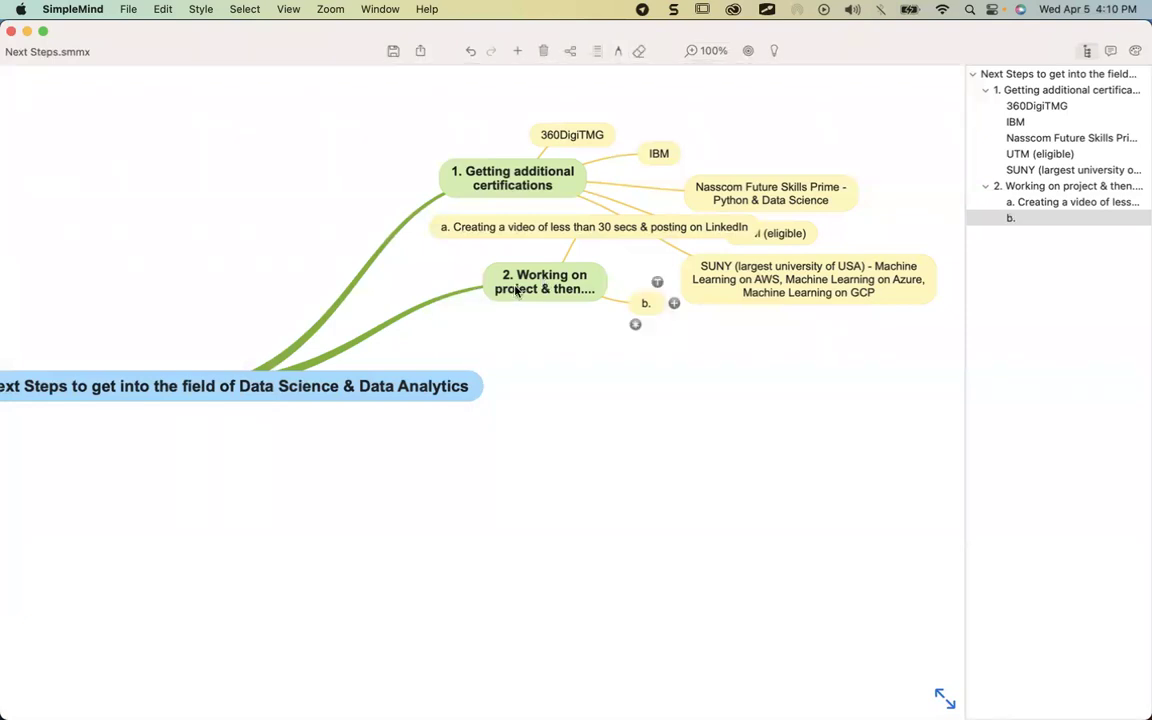
left_click_drag(519, 270, 402, 484)
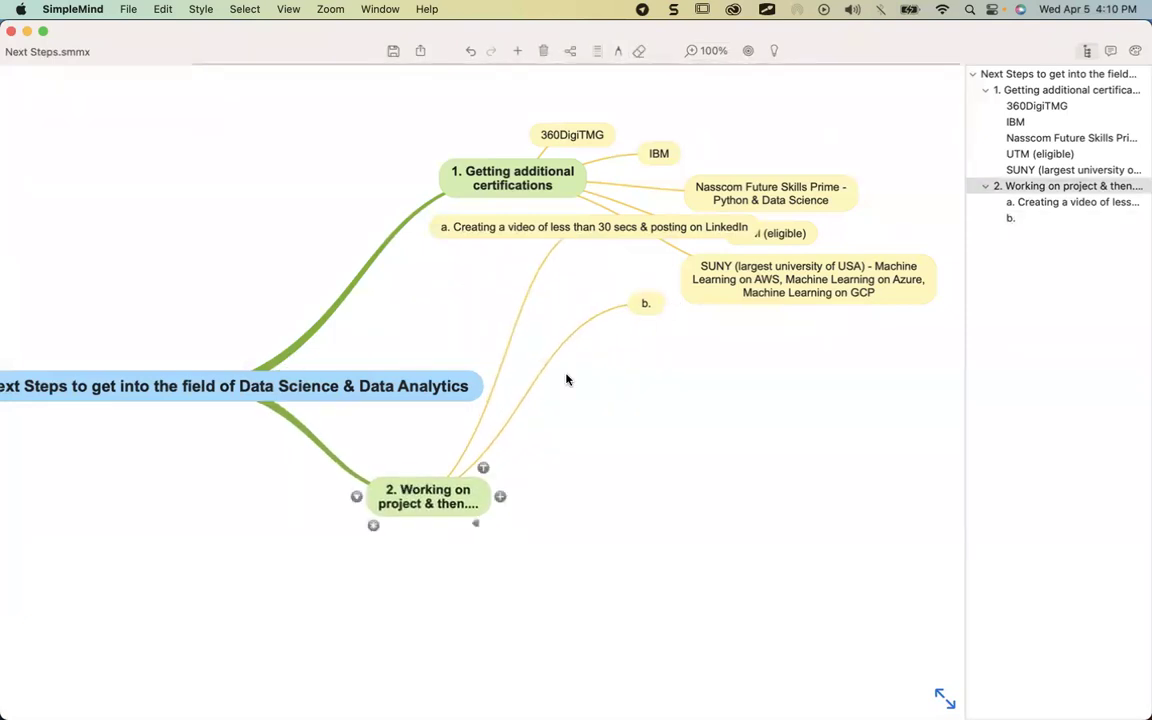
left_click_drag(560, 232, 542, 427)
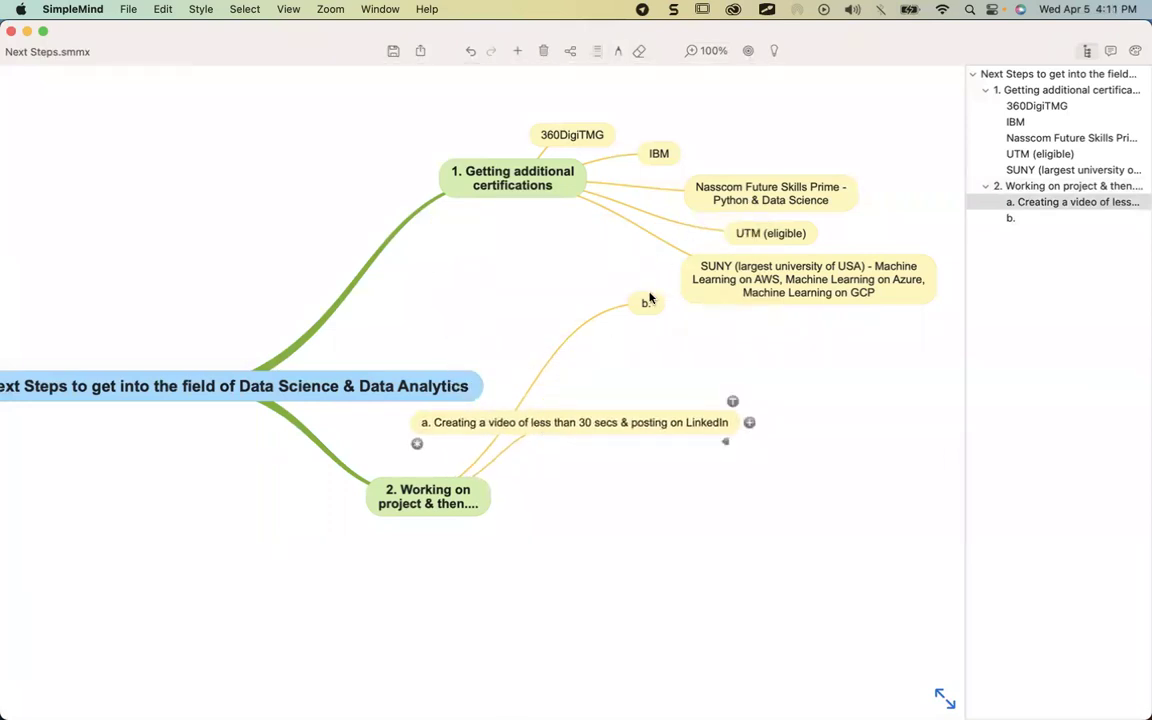
left_click_drag(648, 298, 586, 474)
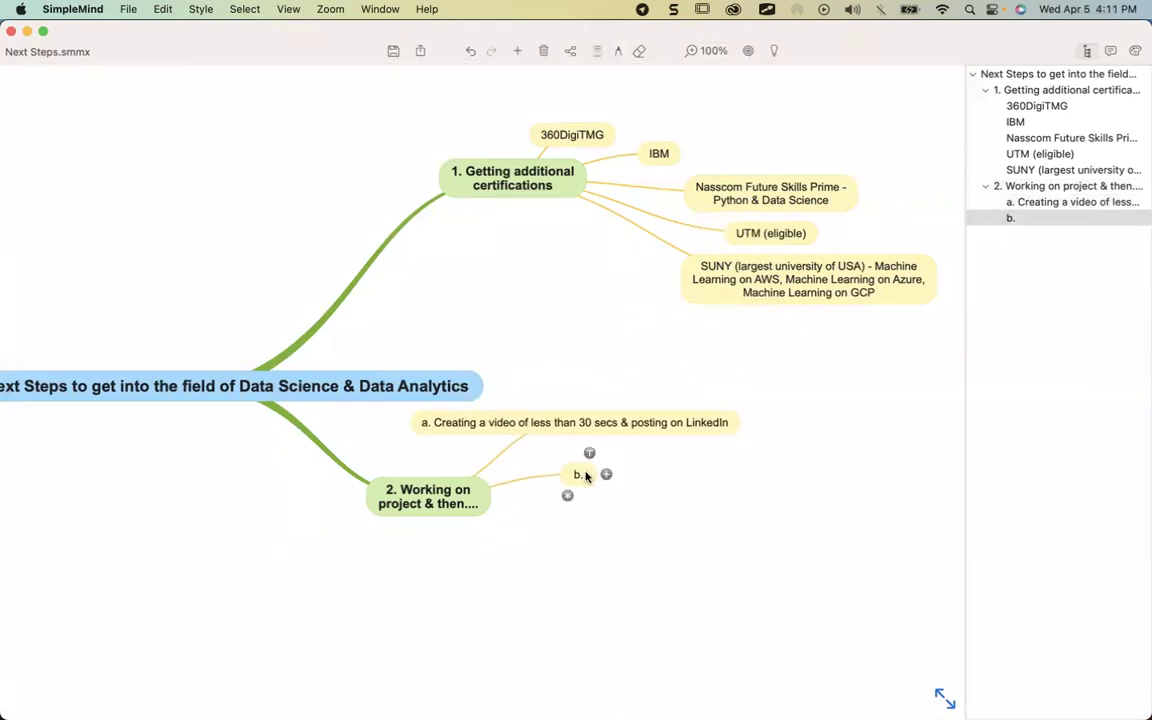
Step: Make sub-topic b. read 'Updating your job portals with latest details'
left_click(582, 473)
type("Updating your ")
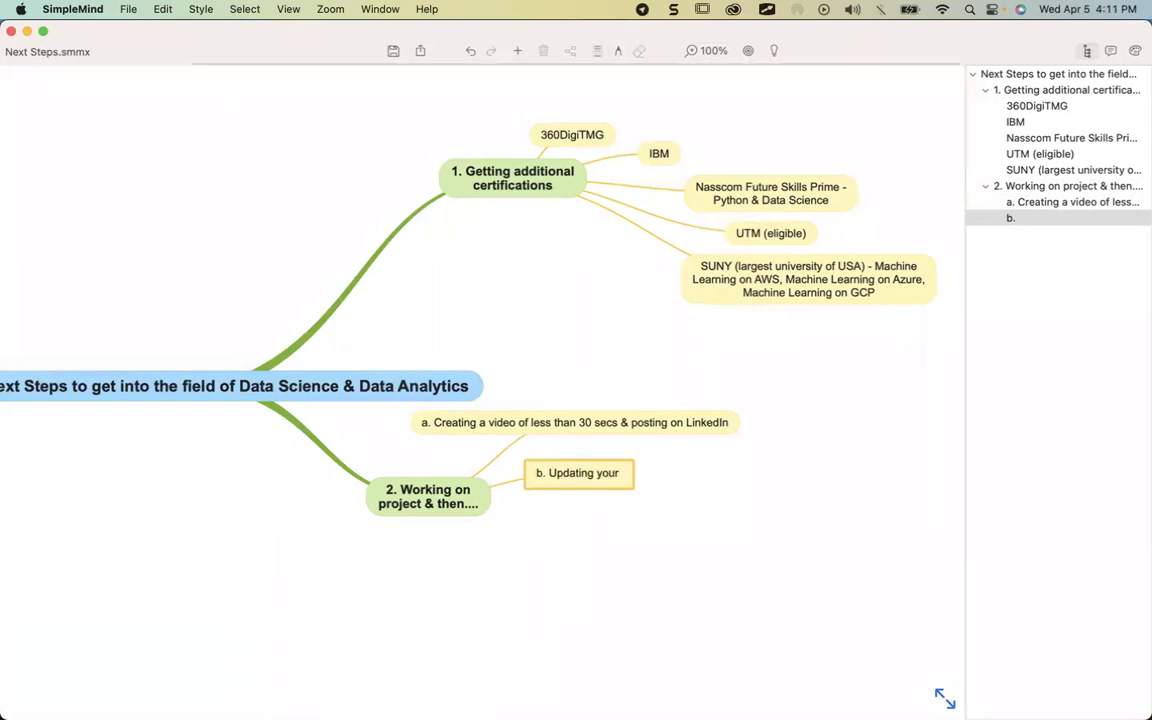
type("job portals")
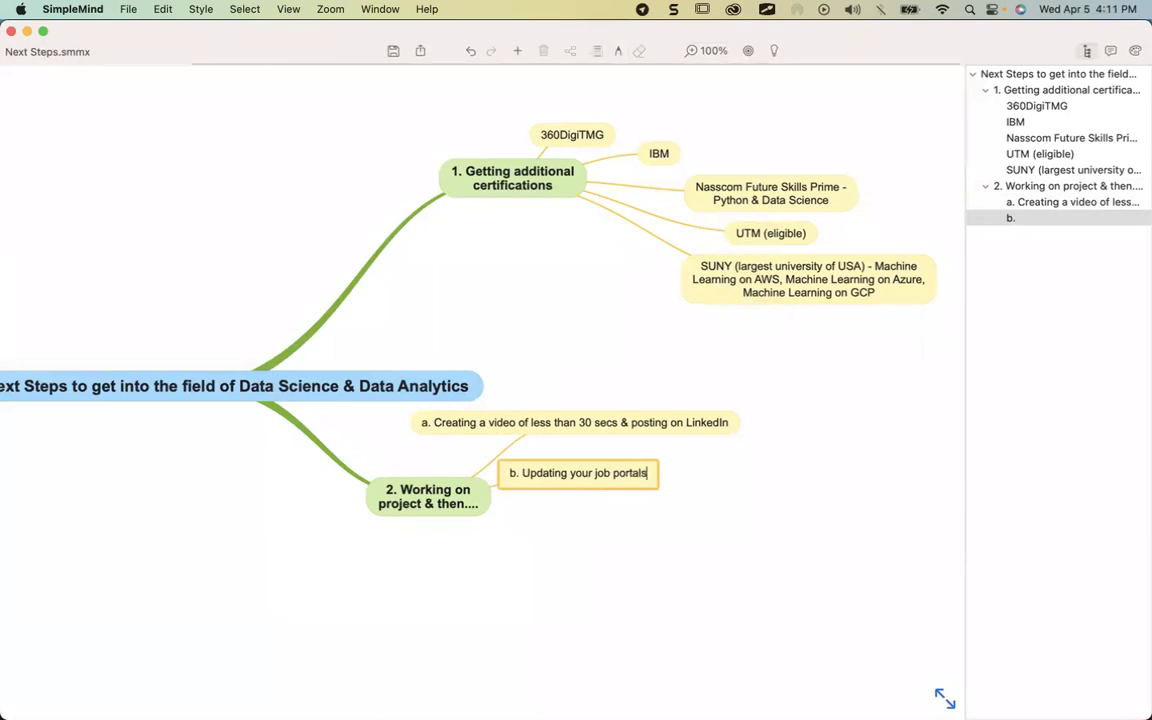
type(" with latest ")
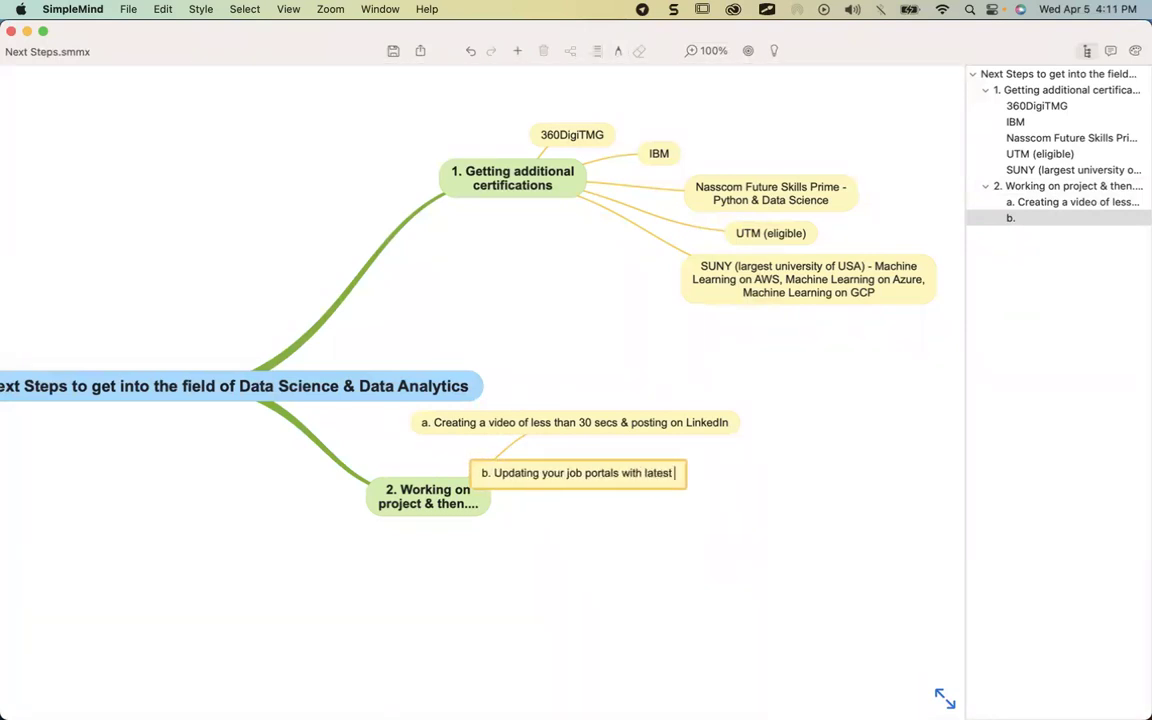
type("details and")
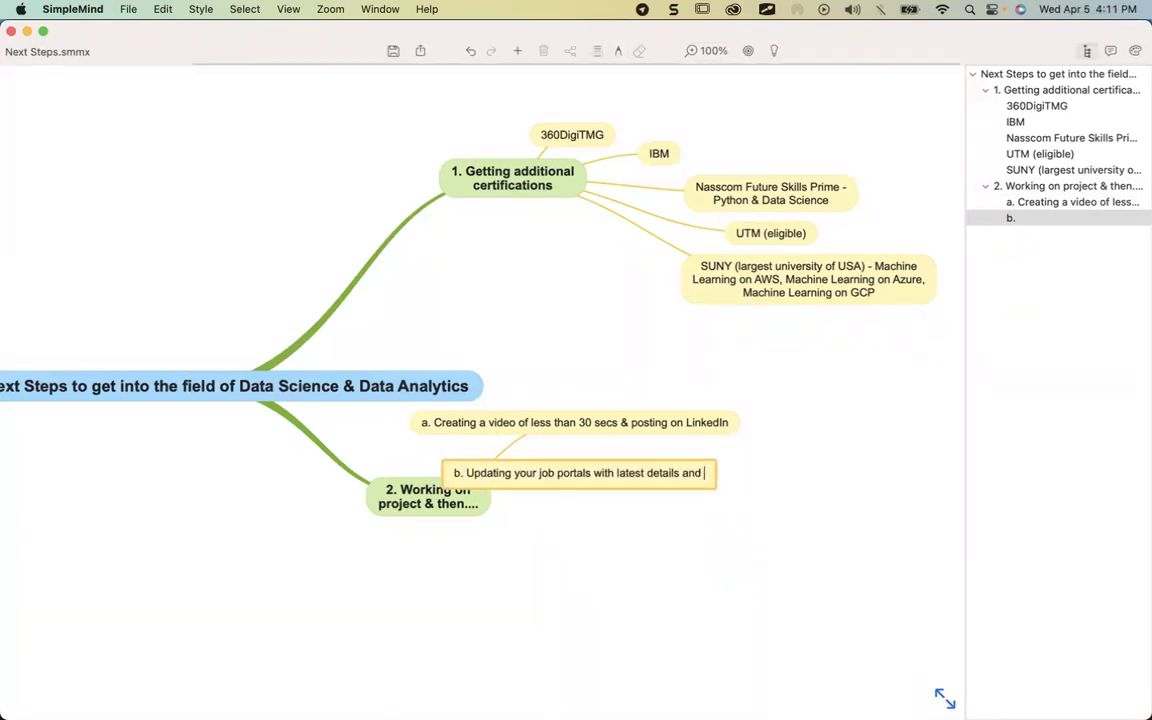
key("BackSpace")
key("BackSpace")
key("BackSpace")
key("BackSpace")
key("BackSpace")
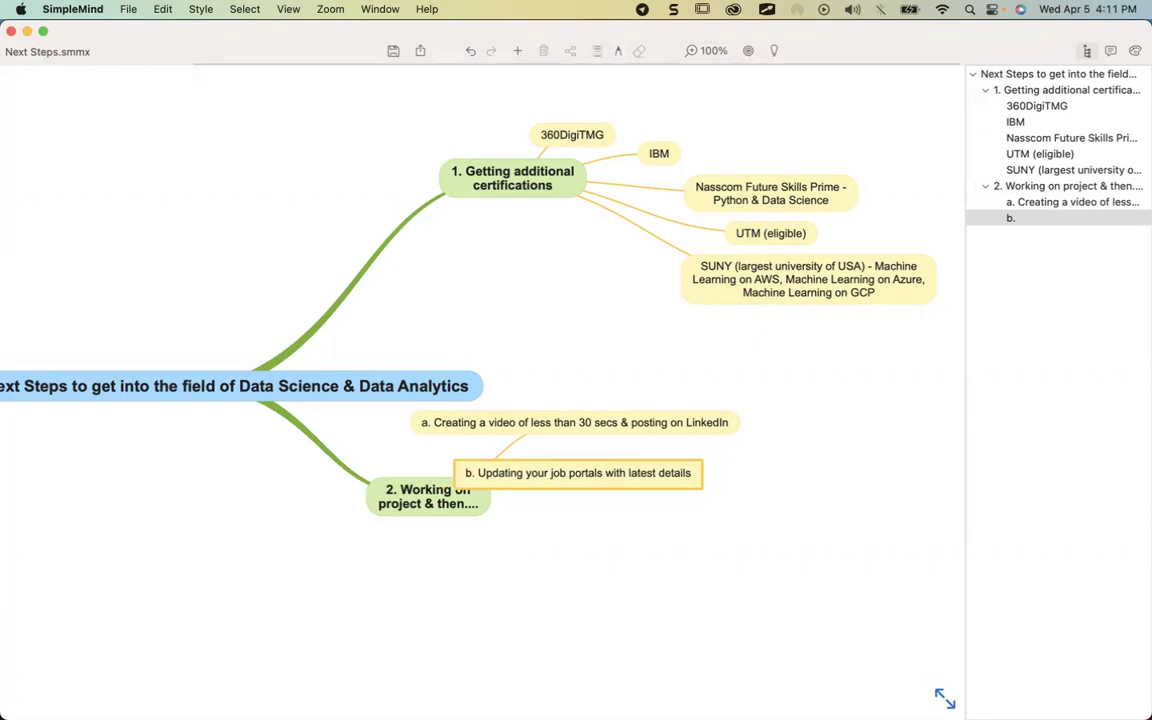
key("Return")
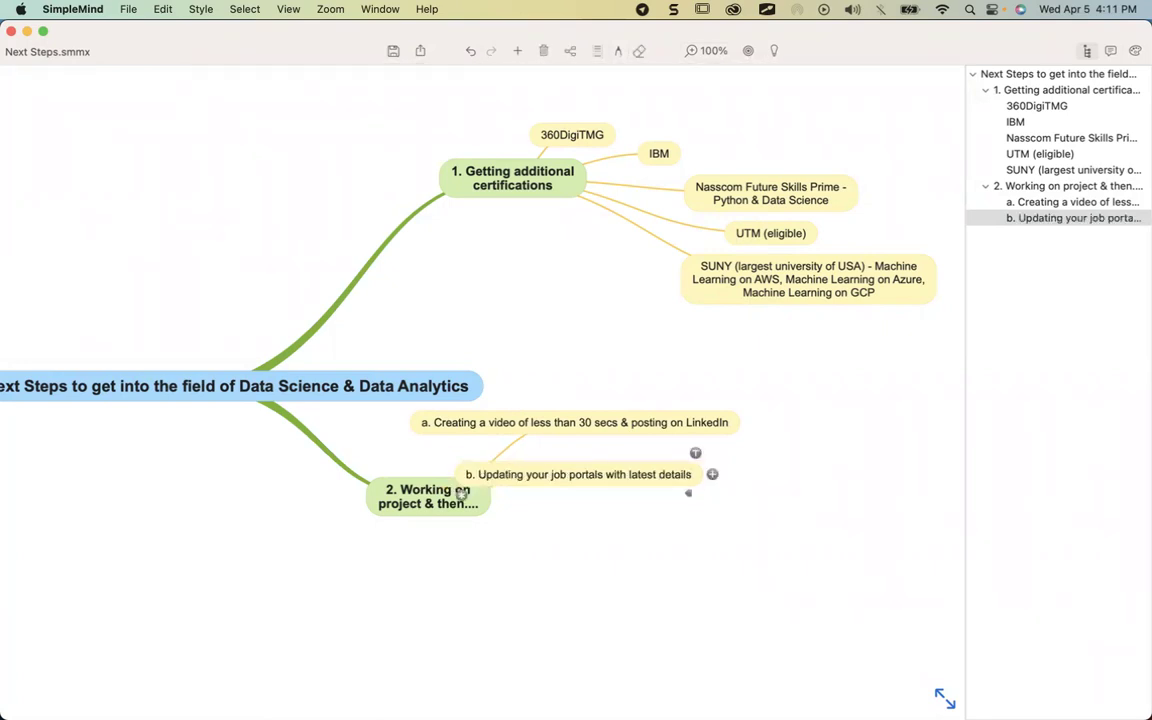
Step: Add a sibling after a. reading 'b. Sample of project, the way it has to be written on resume'
left_click(602, 422)
key("Return")
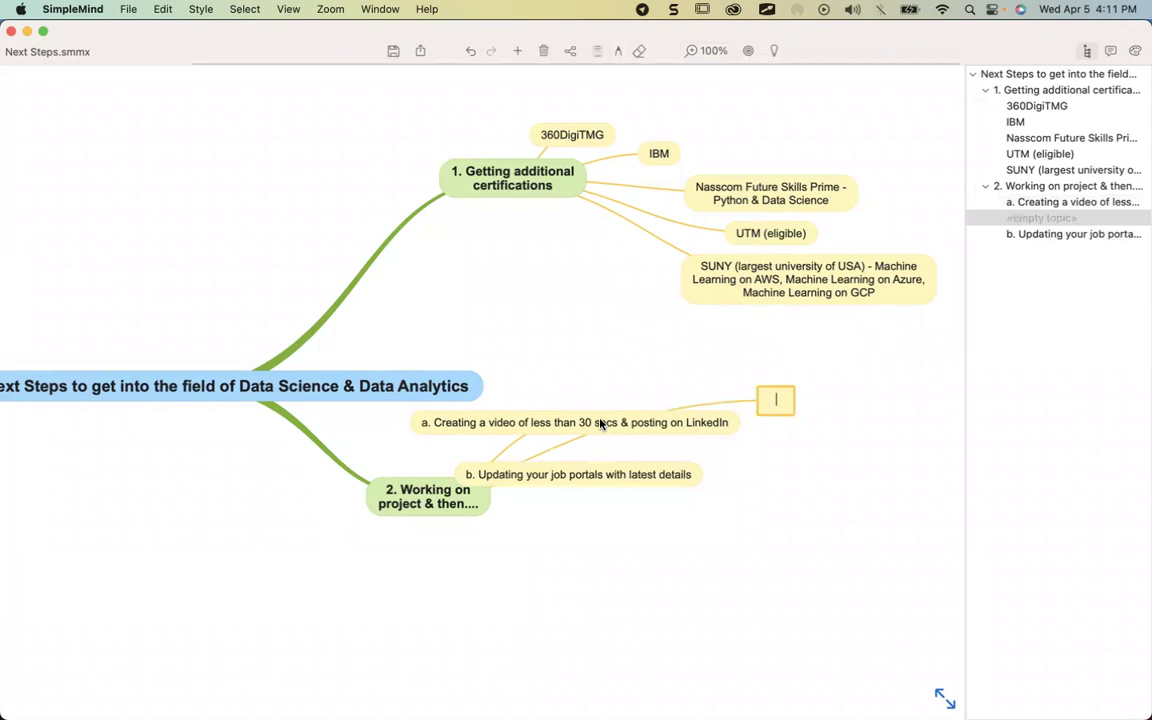
type("b. S")
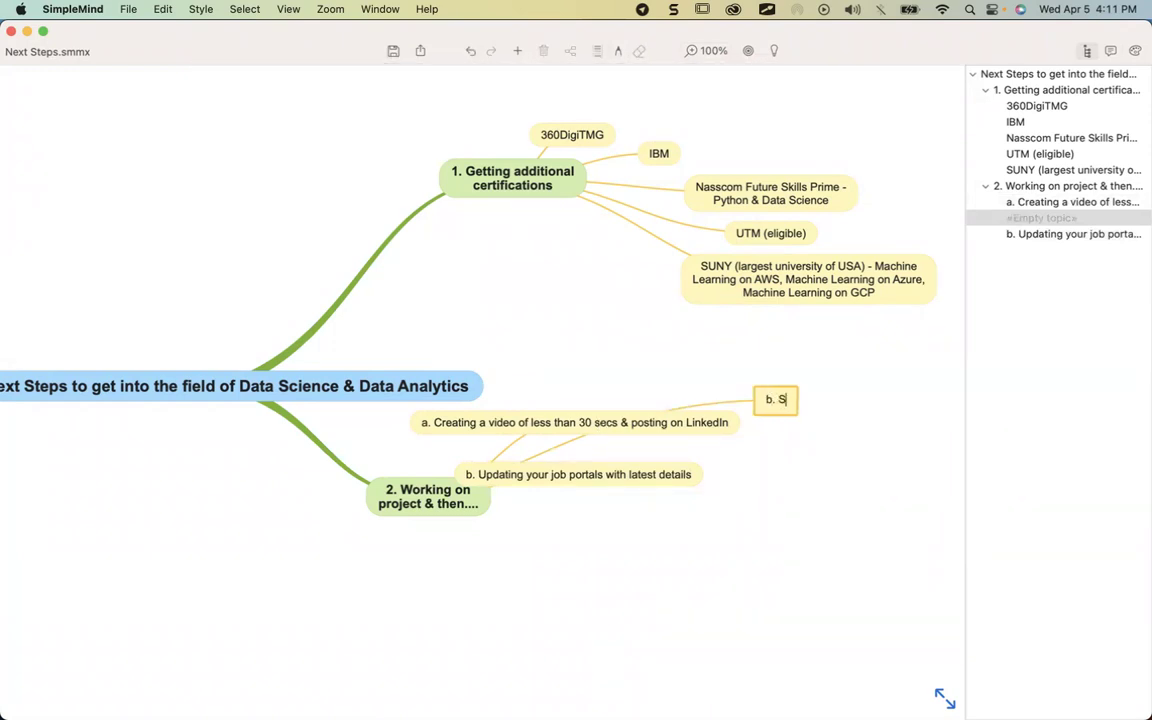
type("ample of project")
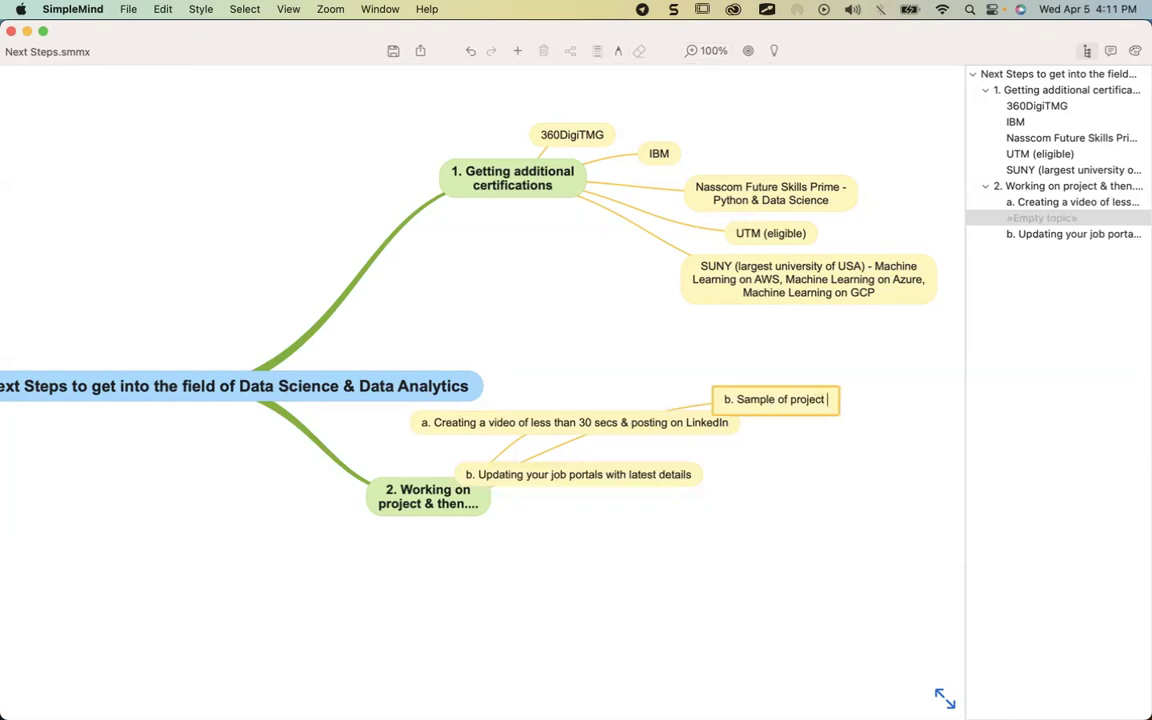
key("BackSpace")
type(", the")
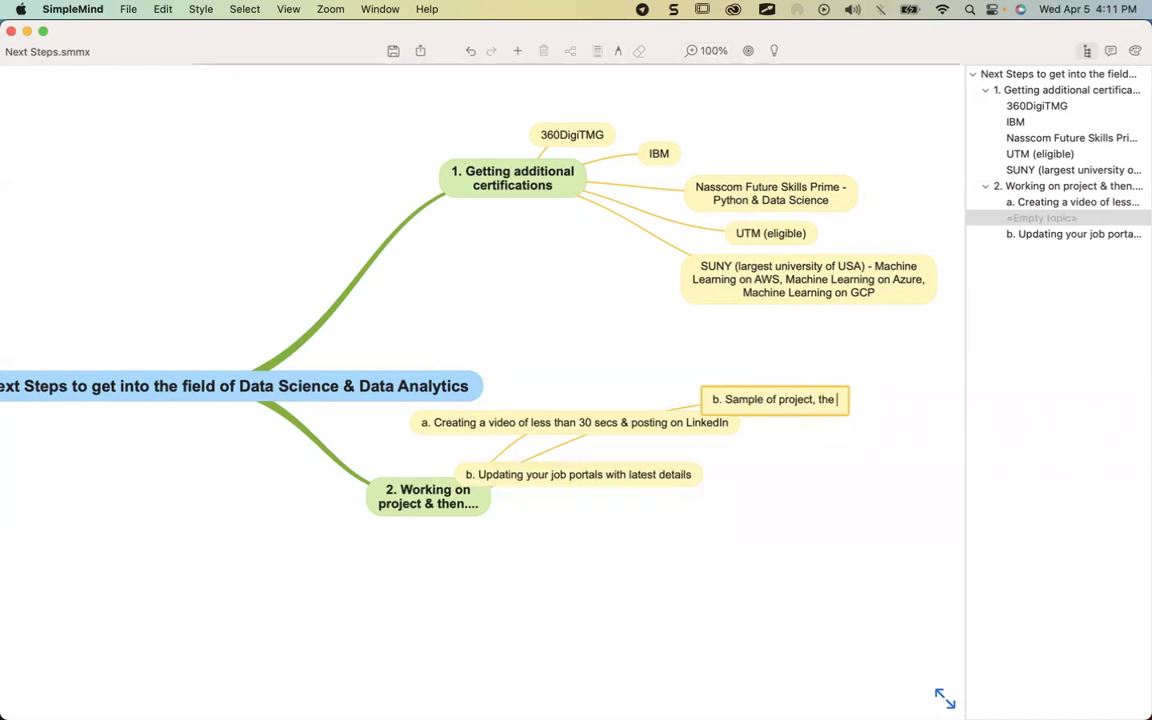
type(" way it has to be")
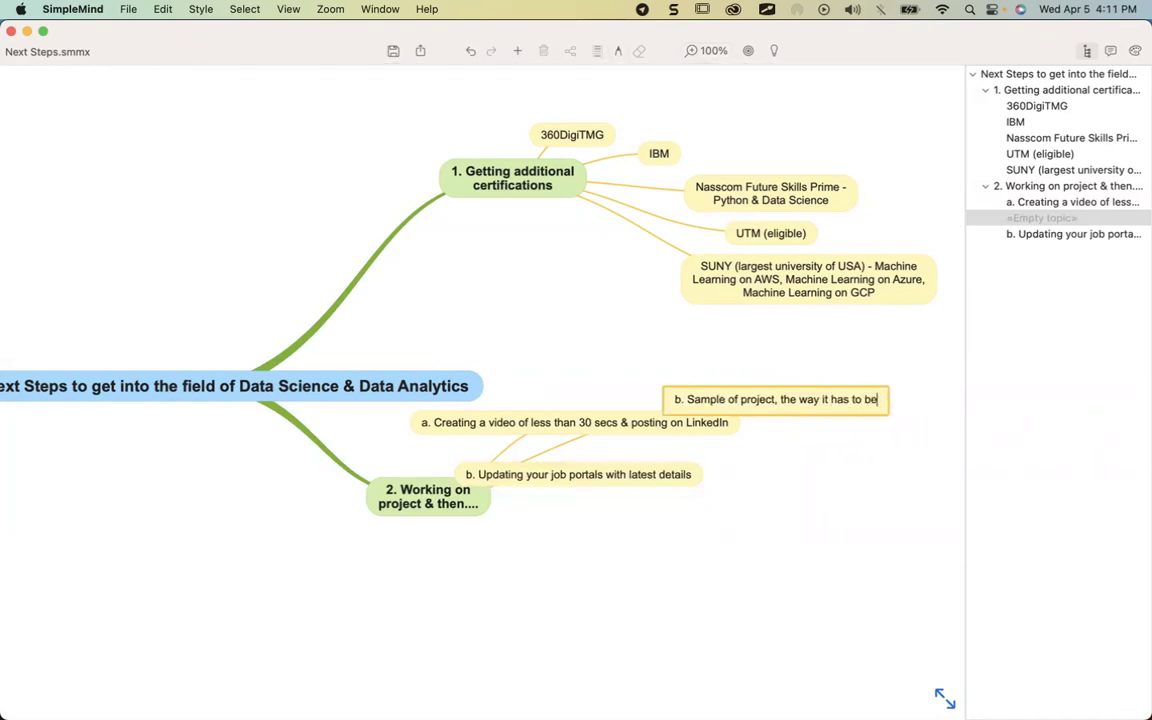
type(" written on resume")
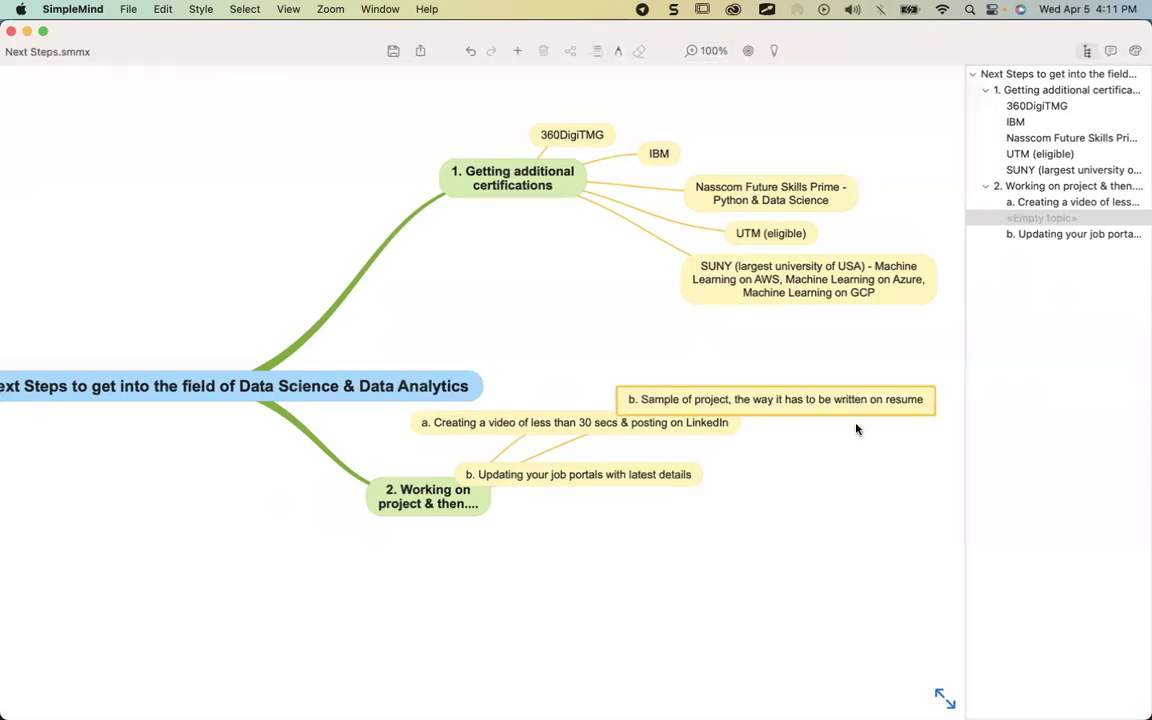
Step: Relabel the job portals topic as c., placing Sample of project below a. and c. below b
left_click(614, 477)
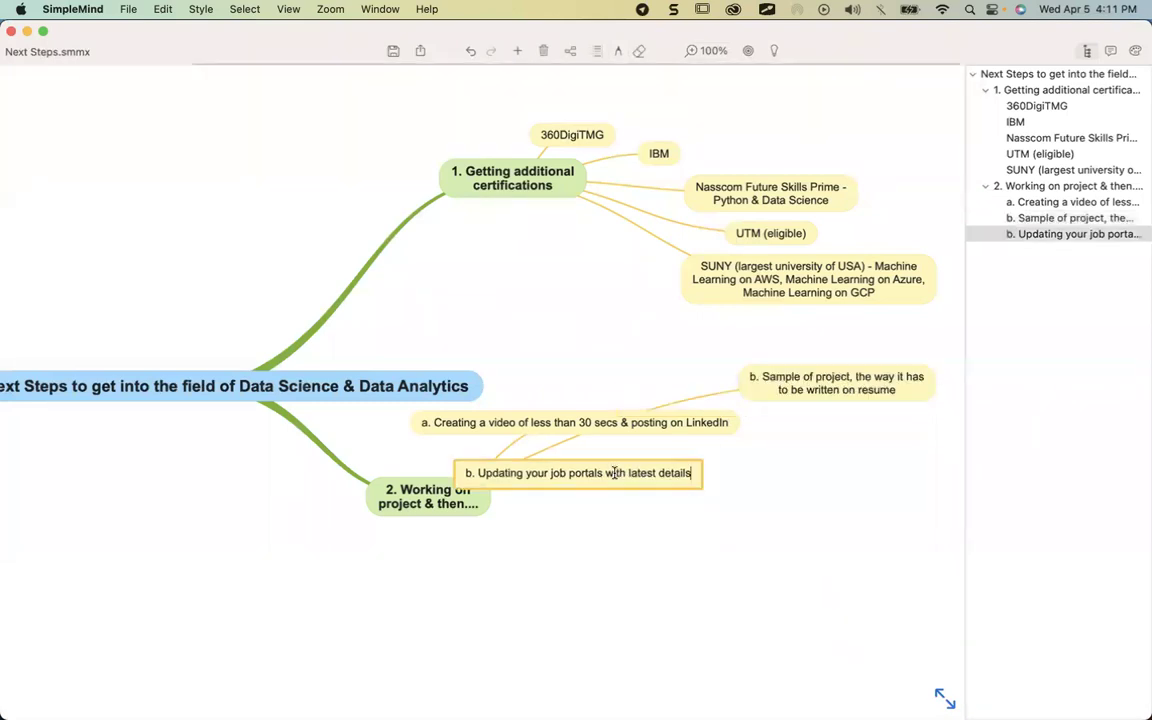
double_click(468, 472)
type("c")
key("Return")
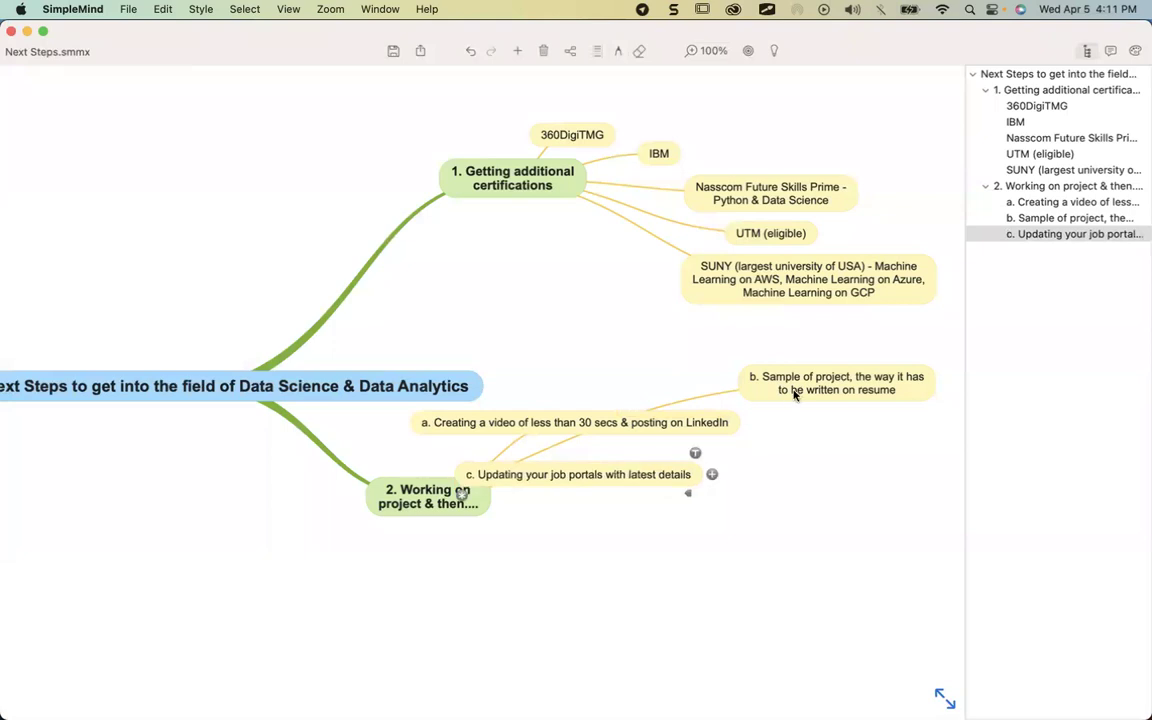
left_click_drag(765, 377, 724, 446)
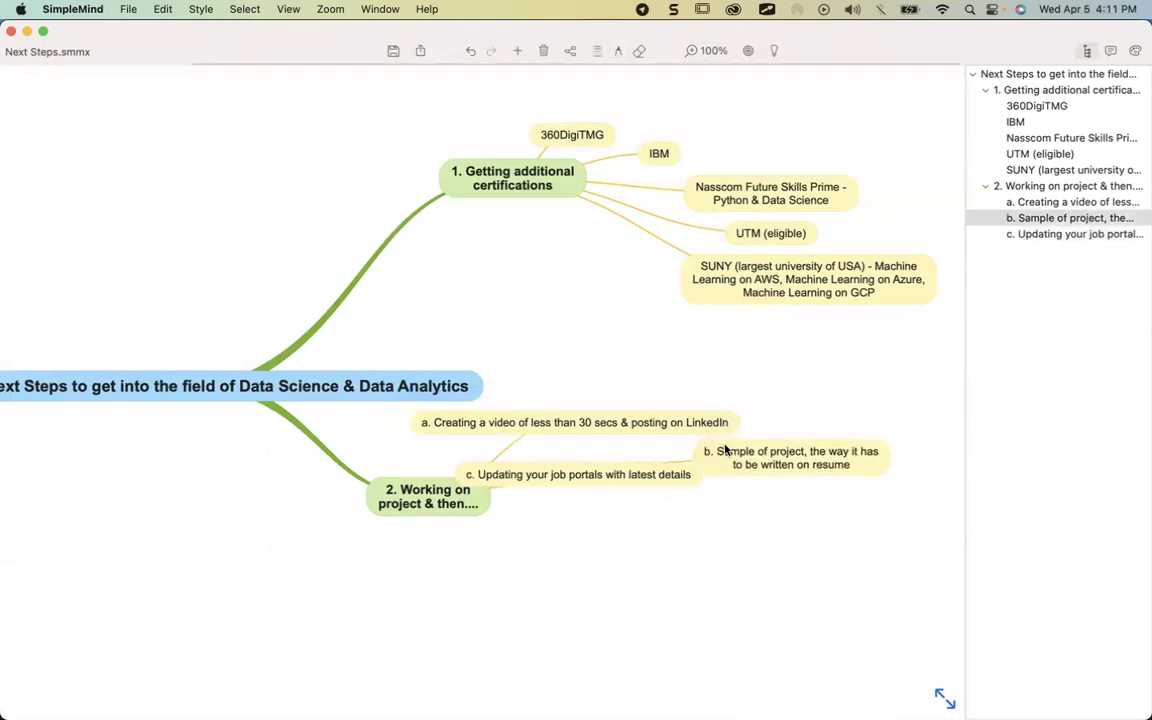
left_click_drag(595, 477, 688, 507)
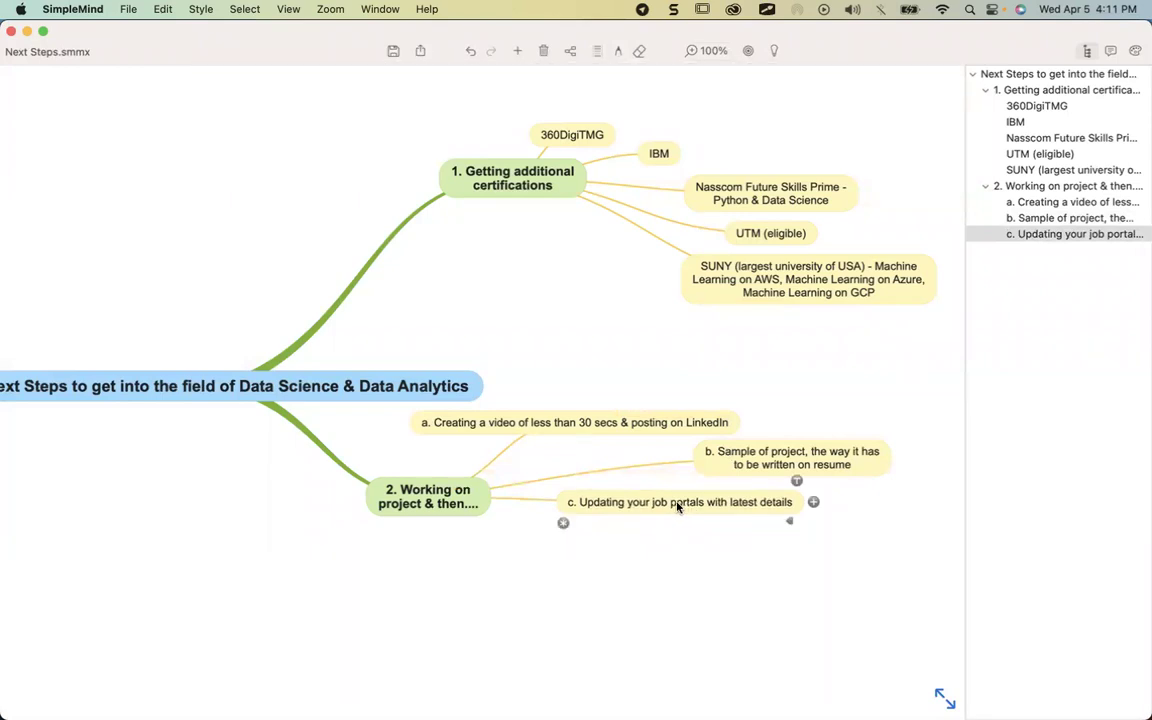
Step: Add sub-topic 'd. Updating LinkedIn profile with resume as well as project details', fixing capitalisation
key("Return")
type("D.")
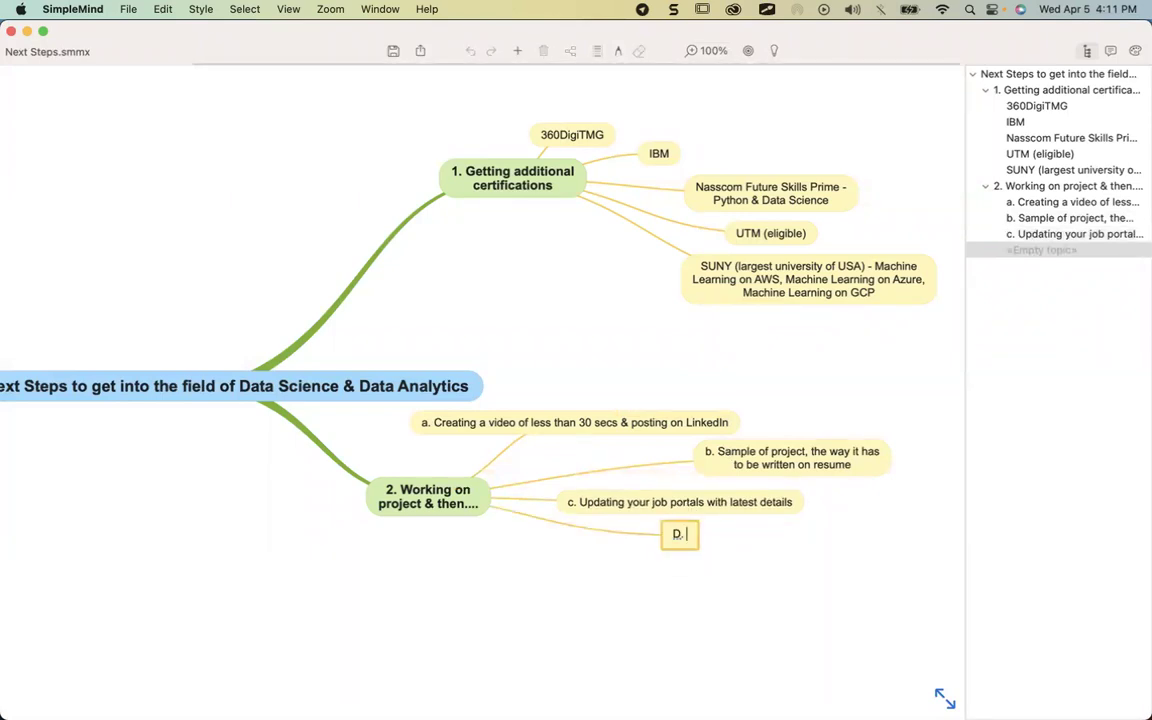
type(" Updating ")
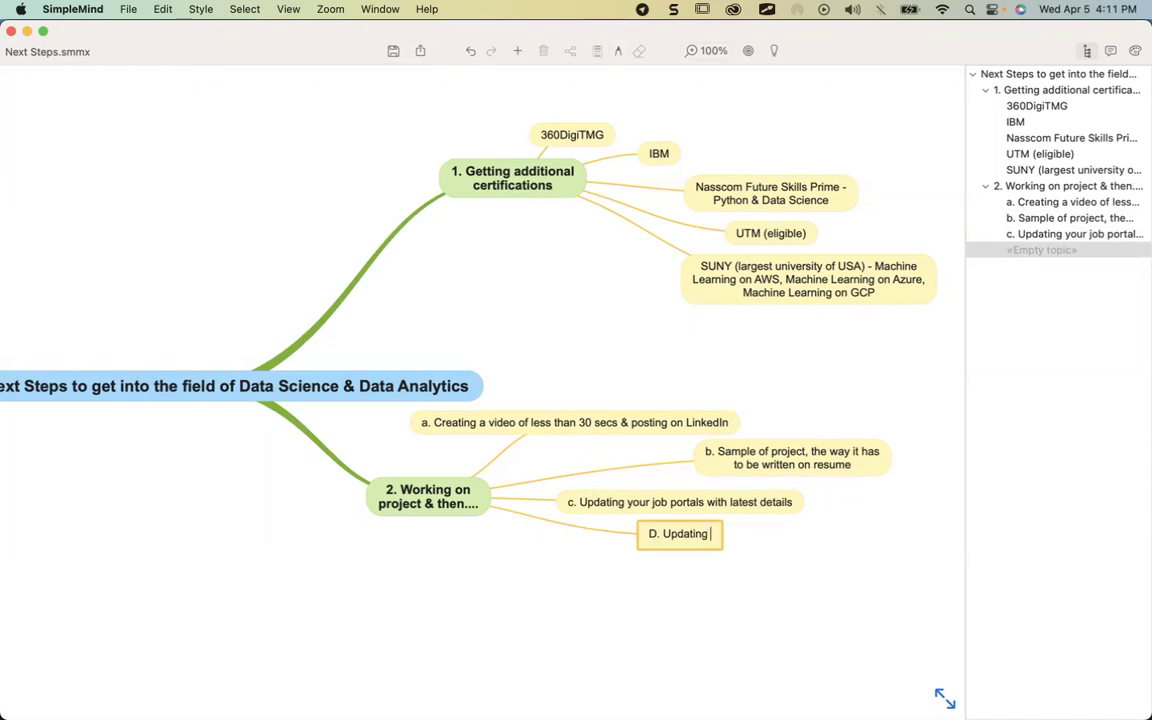
type("Link")
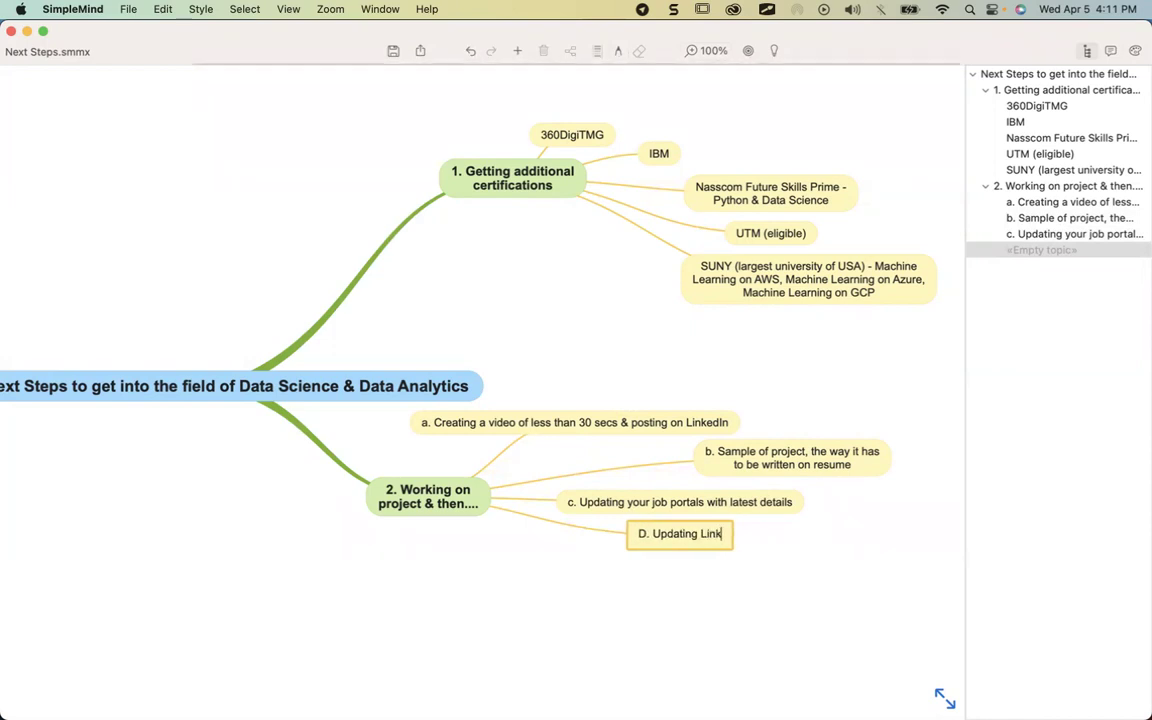
type("edIN profile")
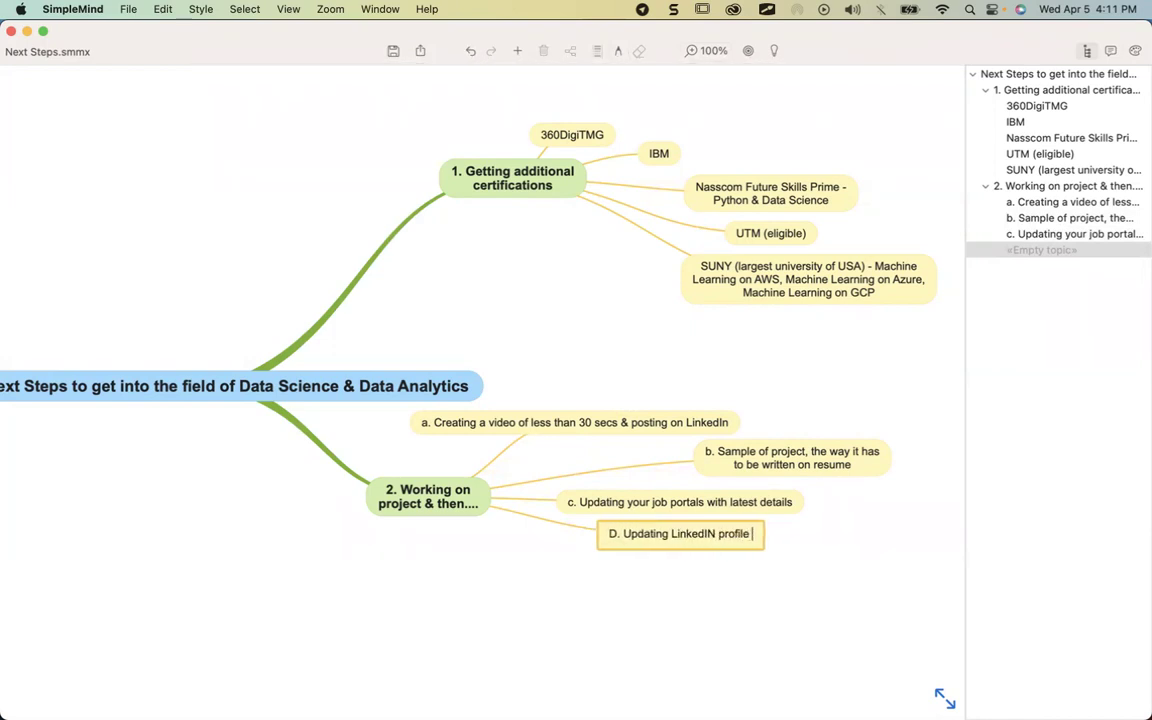
left_click(725, 535)
key("BackSpace")
type("n")
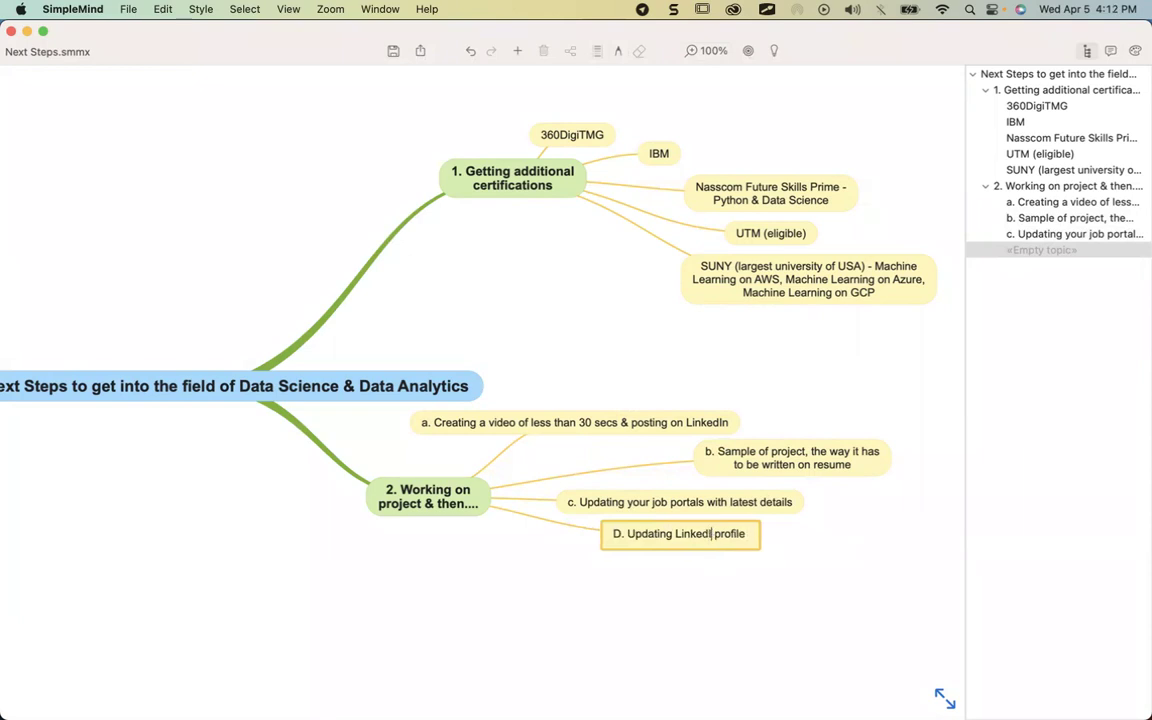
left_click(617, 535)
key("BackSpace")
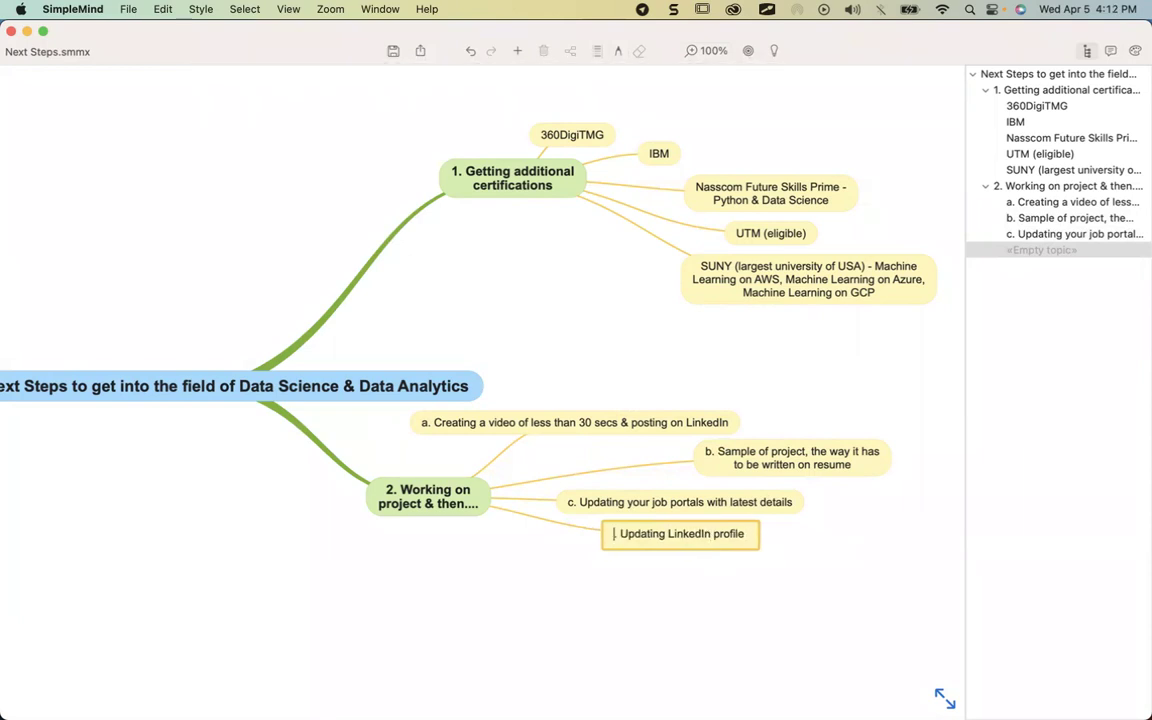
type("d.")
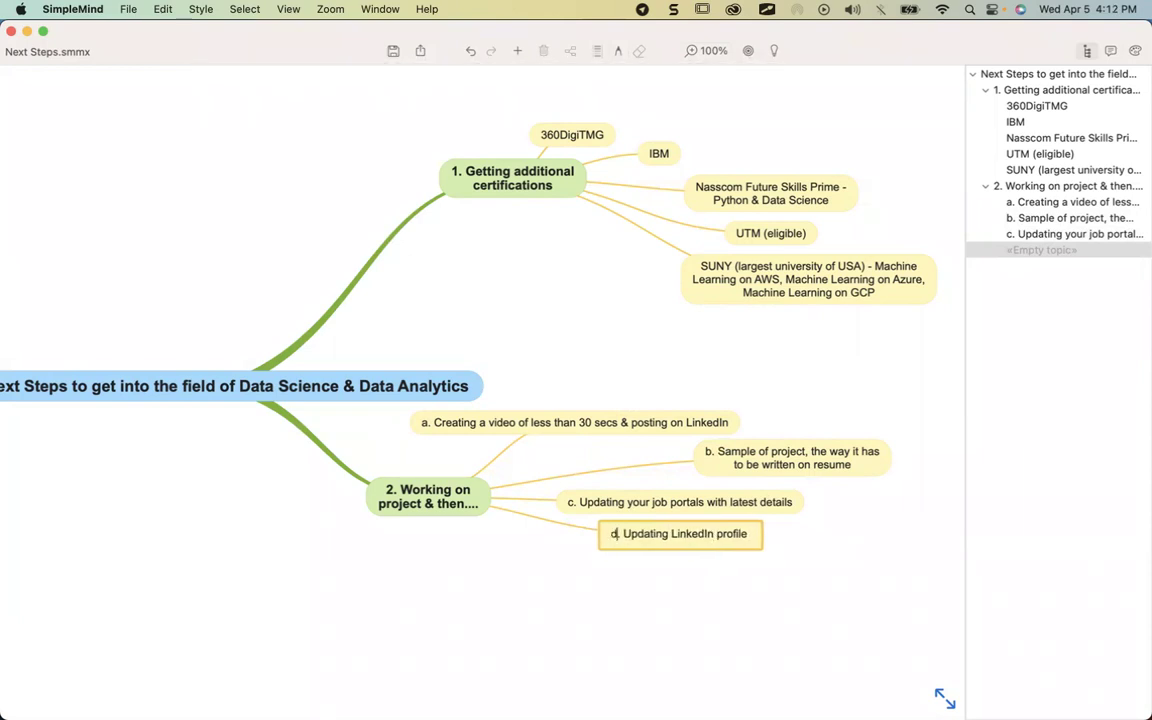
left_click(752, 535)
type("with re")
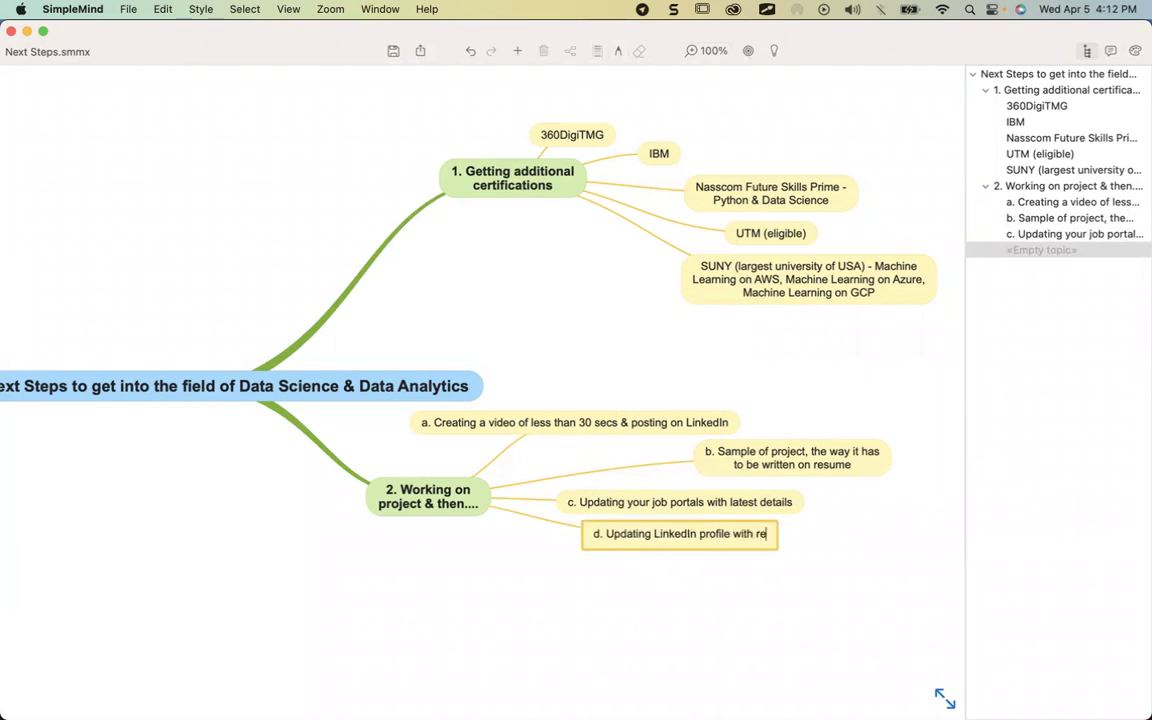
type("sume as well as ")
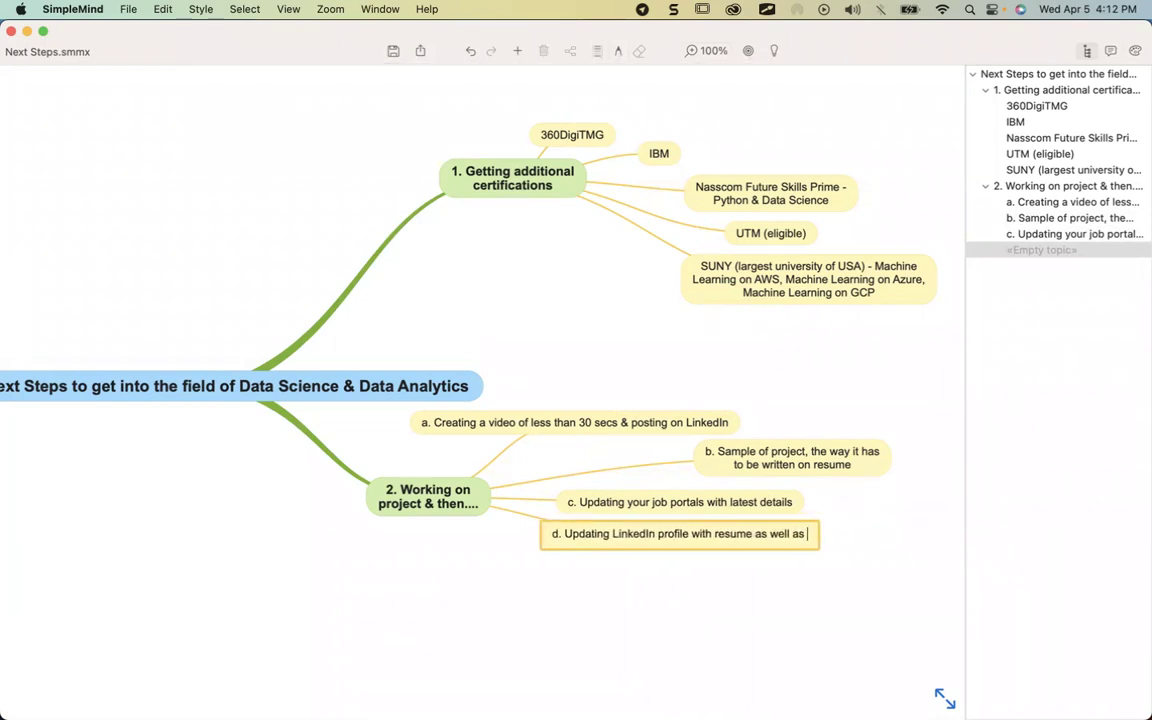
type("project details")
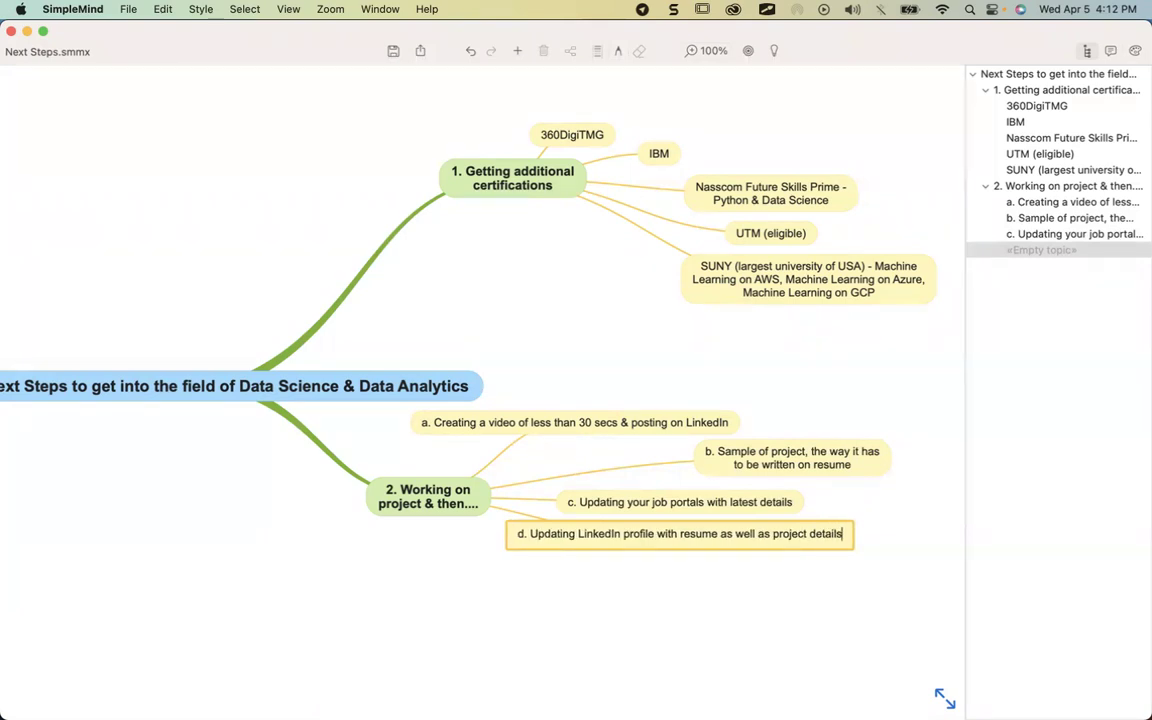
key("Return")
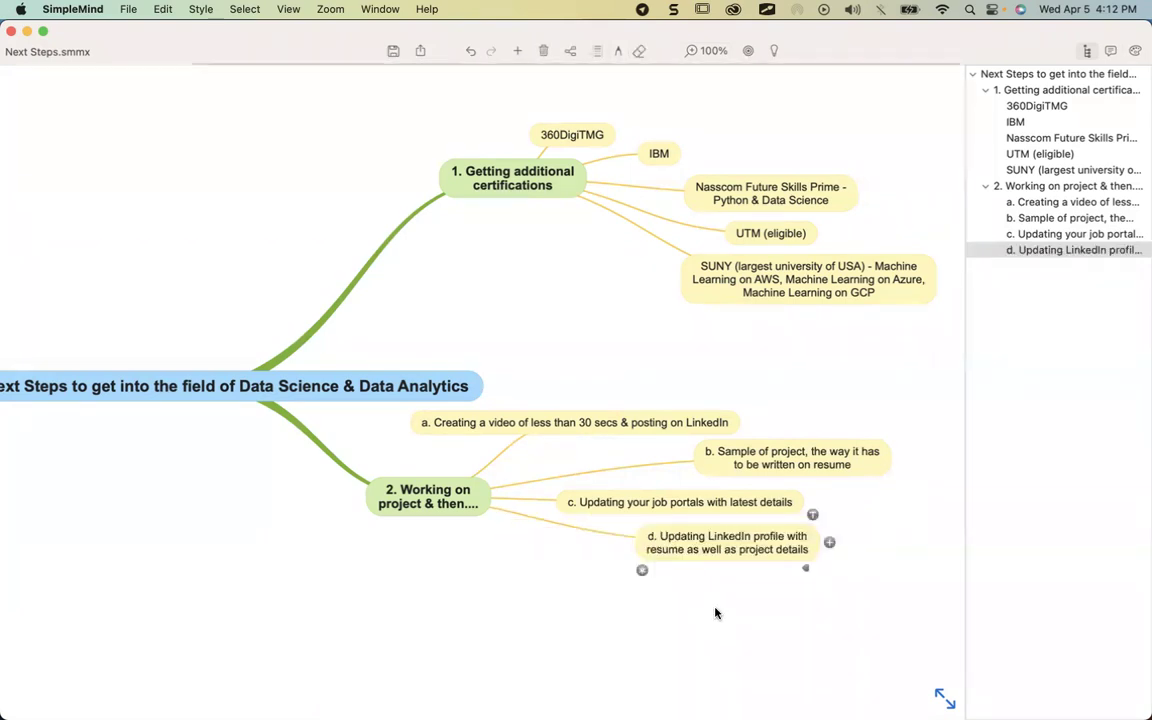
Step: Discard a stray empty child of the central topic and move branch 2 left and down
left_click(783, 637)
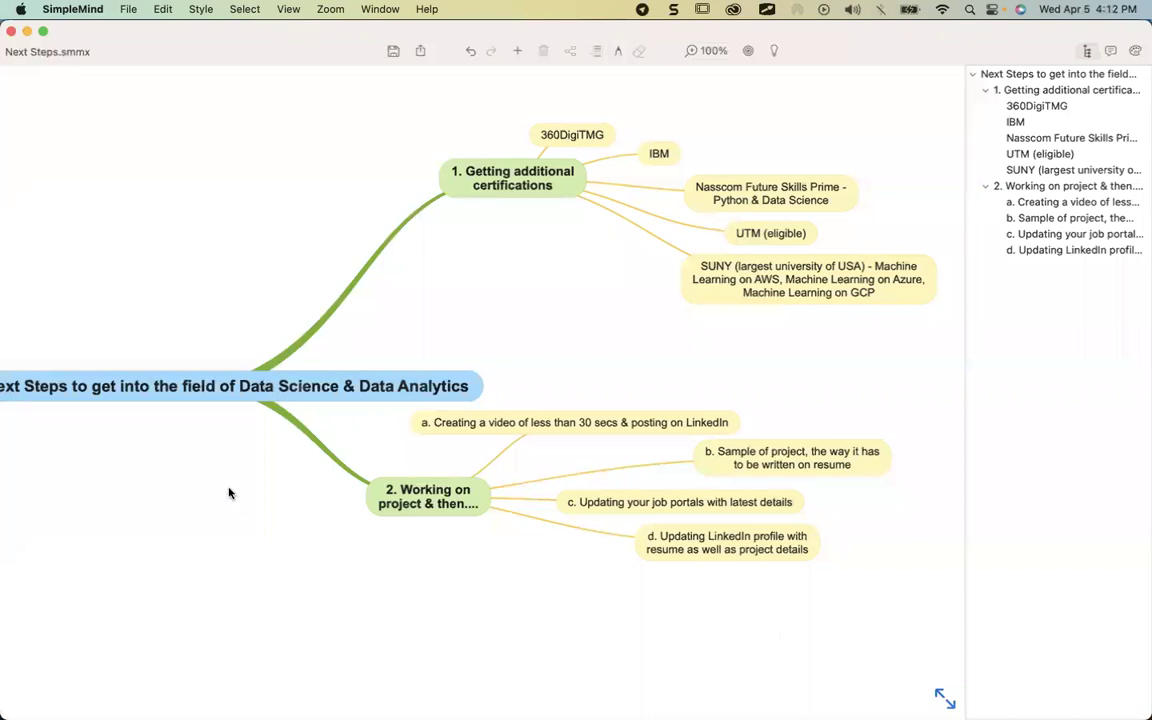
left_click_drag(239, 504, 255, 489)
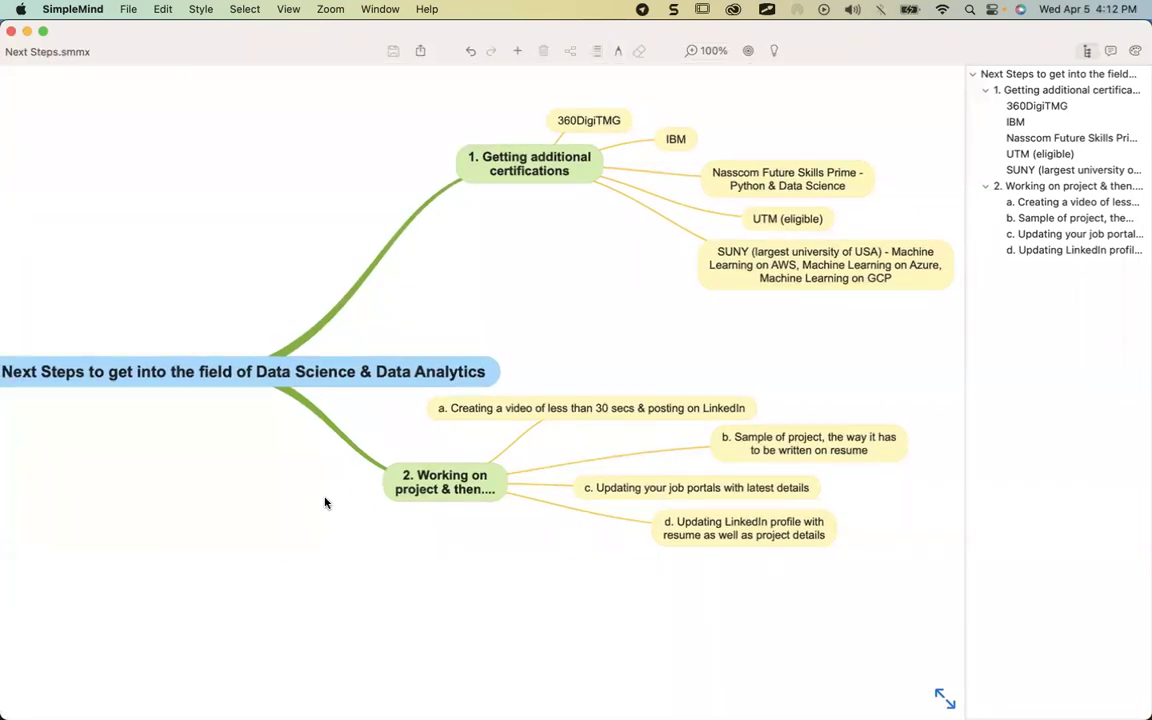
left_click_drag(325, 503, 321, 460)
left_click(215, 338)
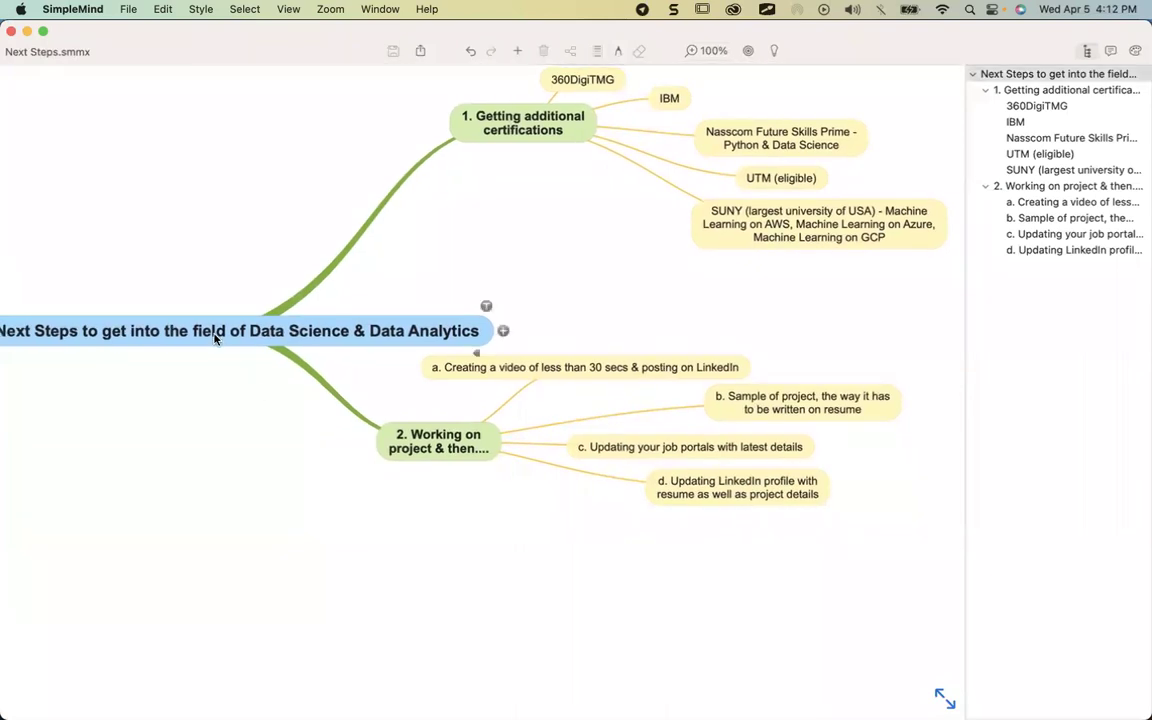
left_click(503, 332)
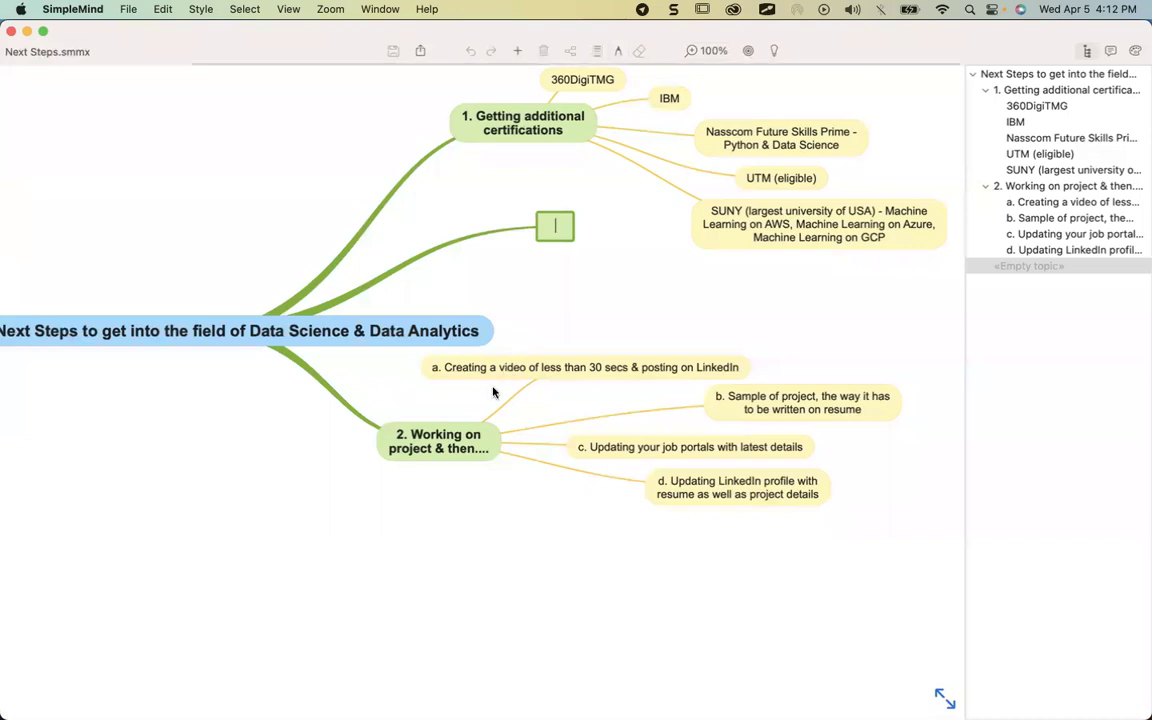
key("Escape")
left_click(440, 441)
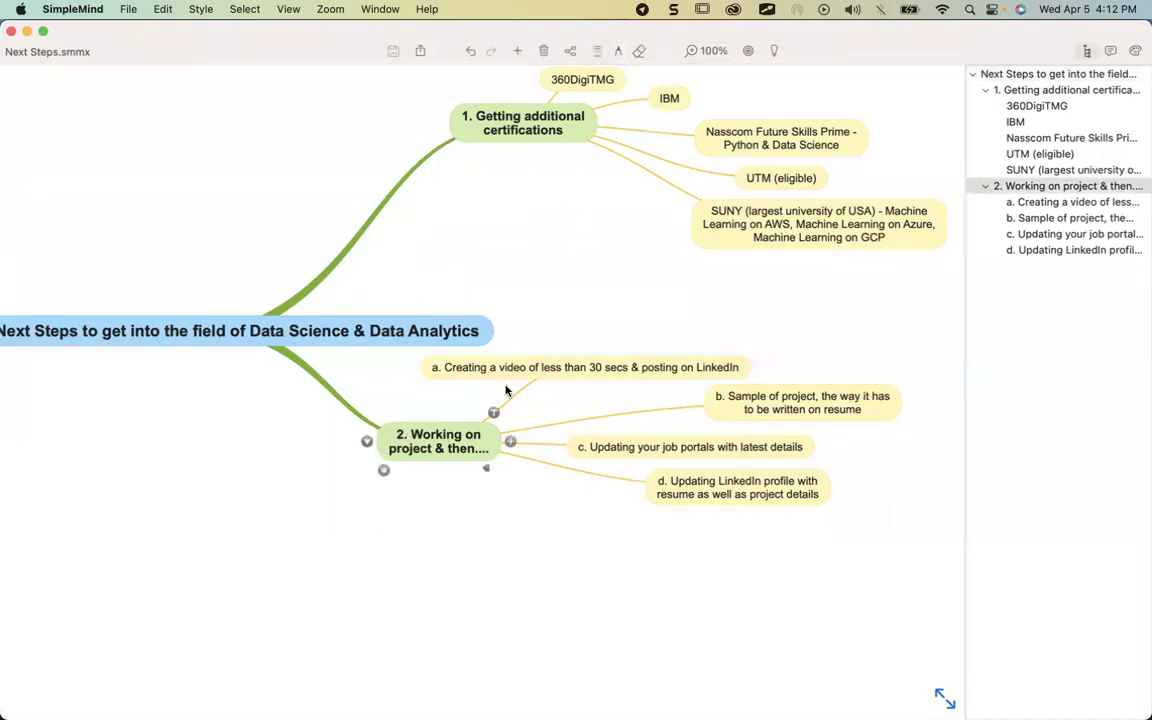
left_click_drag(383, 440, 120, 490)
Step: Stack sub-topics a. through d. one under another beside branch 2
left_click(574, 370)
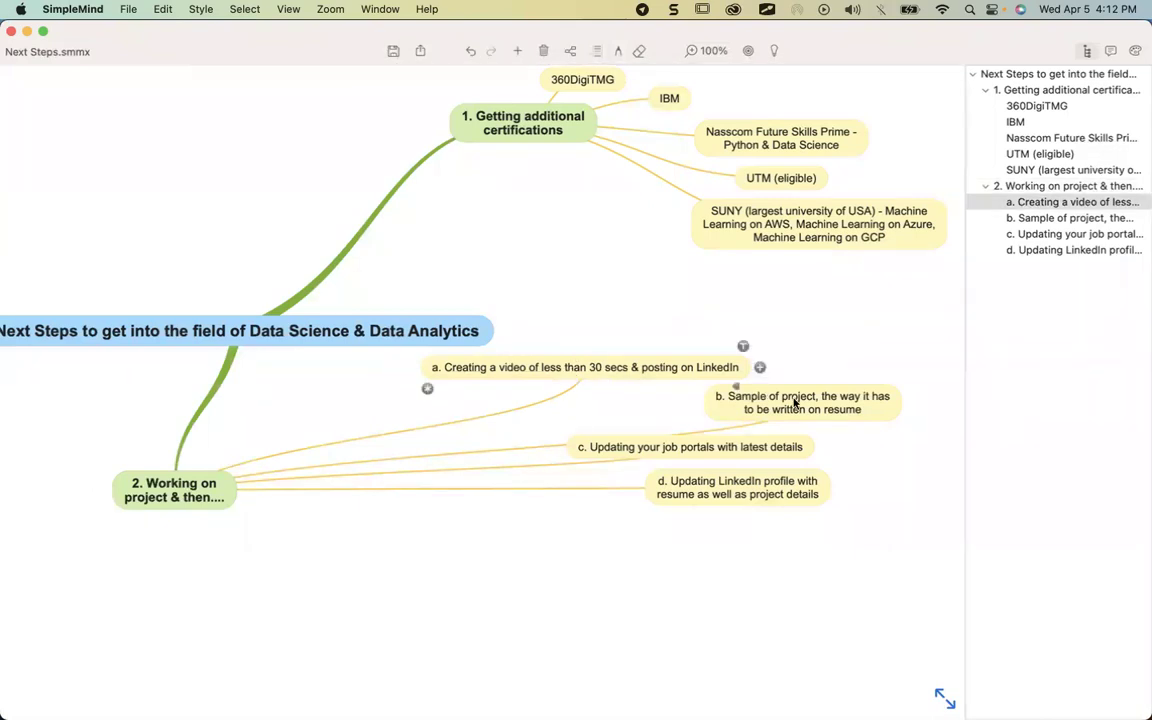
left_click(752, 412)
left_click_drag(535, 374, 362, 390)
left_click_drag(799, 409, 378, 432)
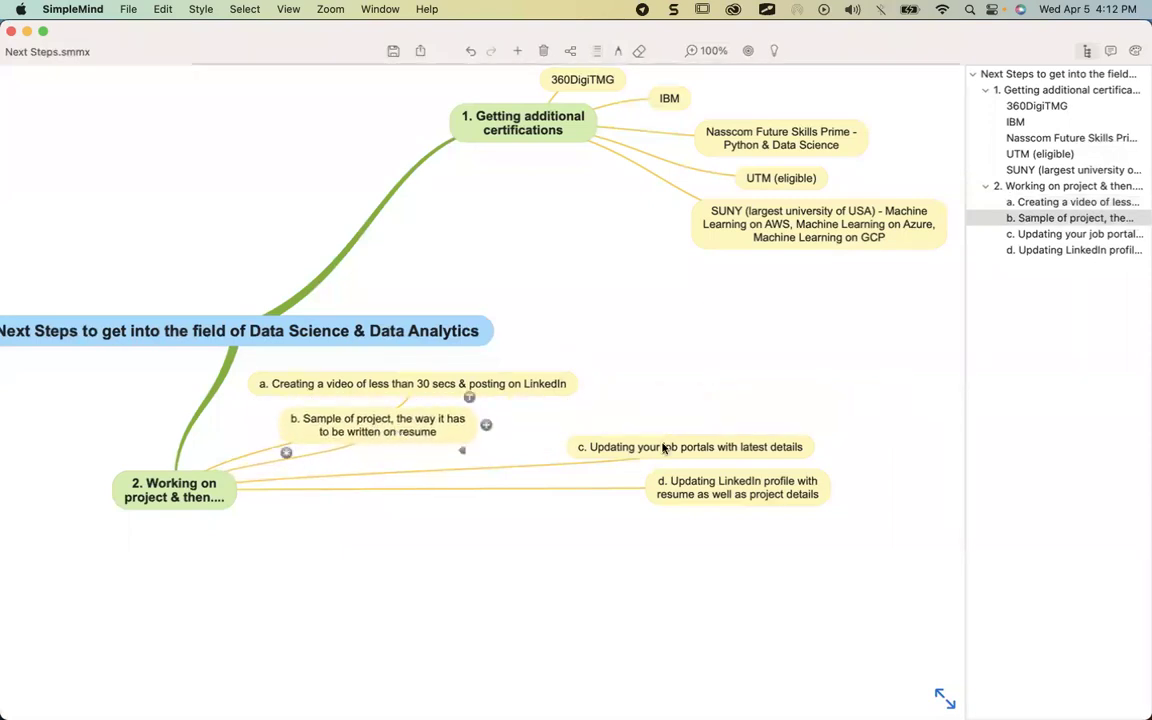
left_click_drag(671, 445, 409, 466)
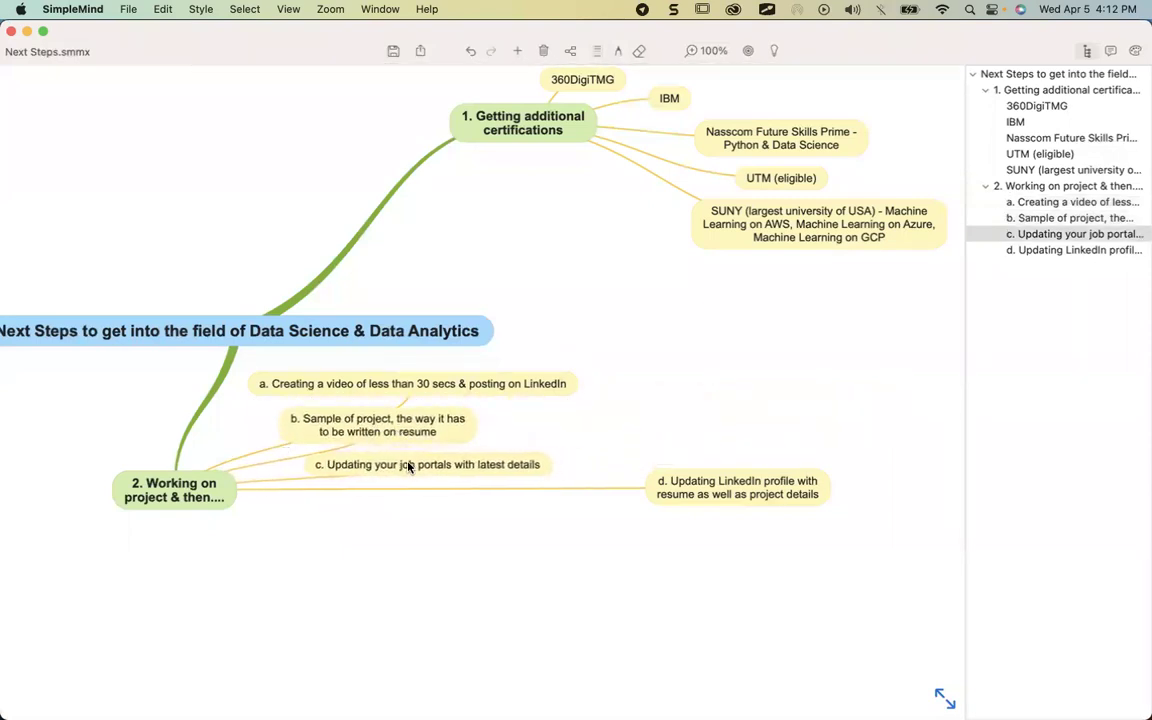
left_click_drag(770, 483, 476, 501)
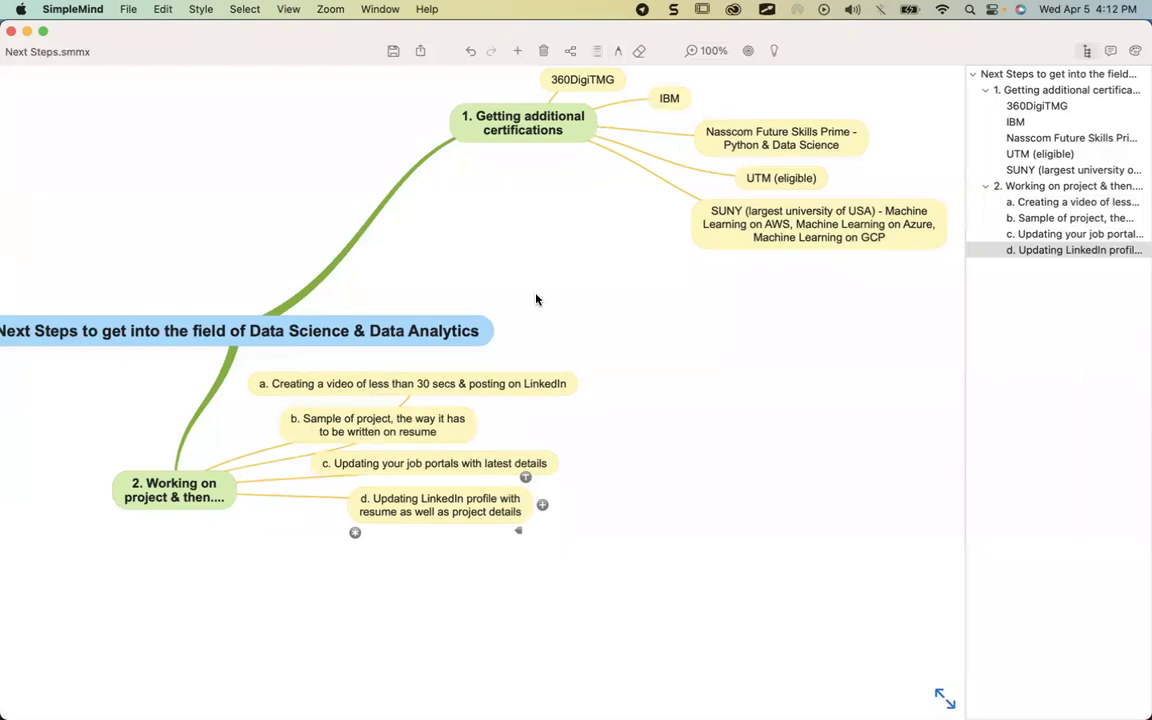
Step: Move branch 1, the certifications branch, further to the left
scroll(668, 401, "up", 5)
scroll(632, 404, "right", 3)
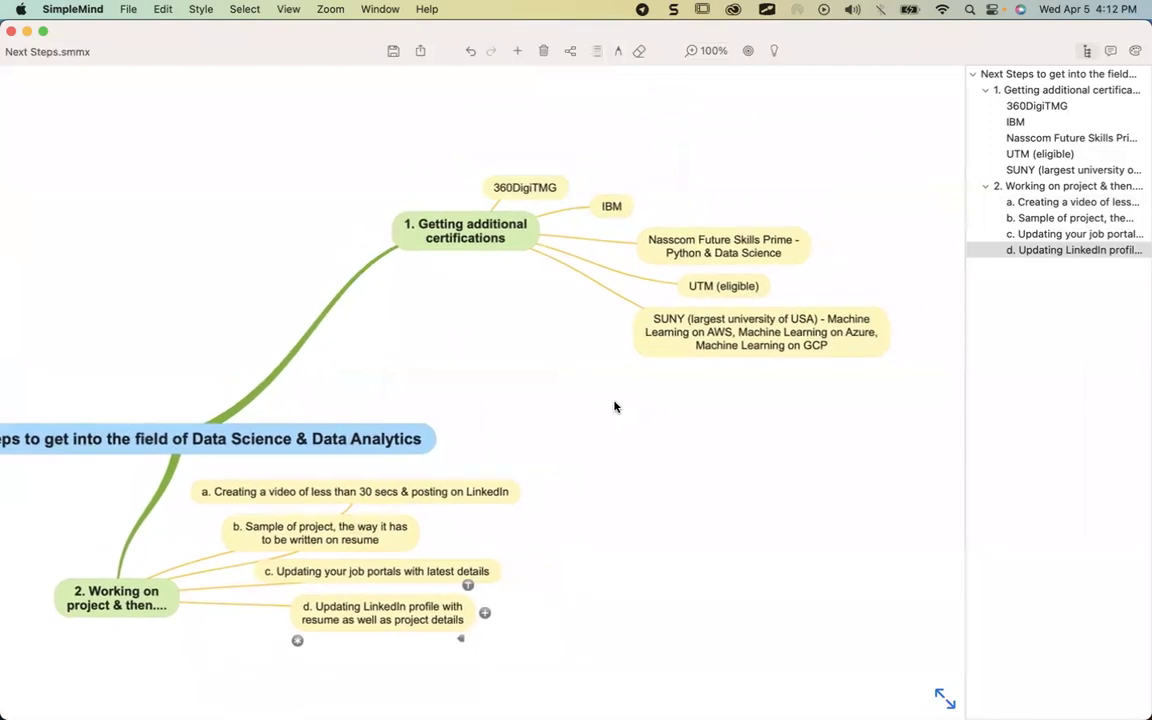
left_click_drag(414, 228, 145, 215)
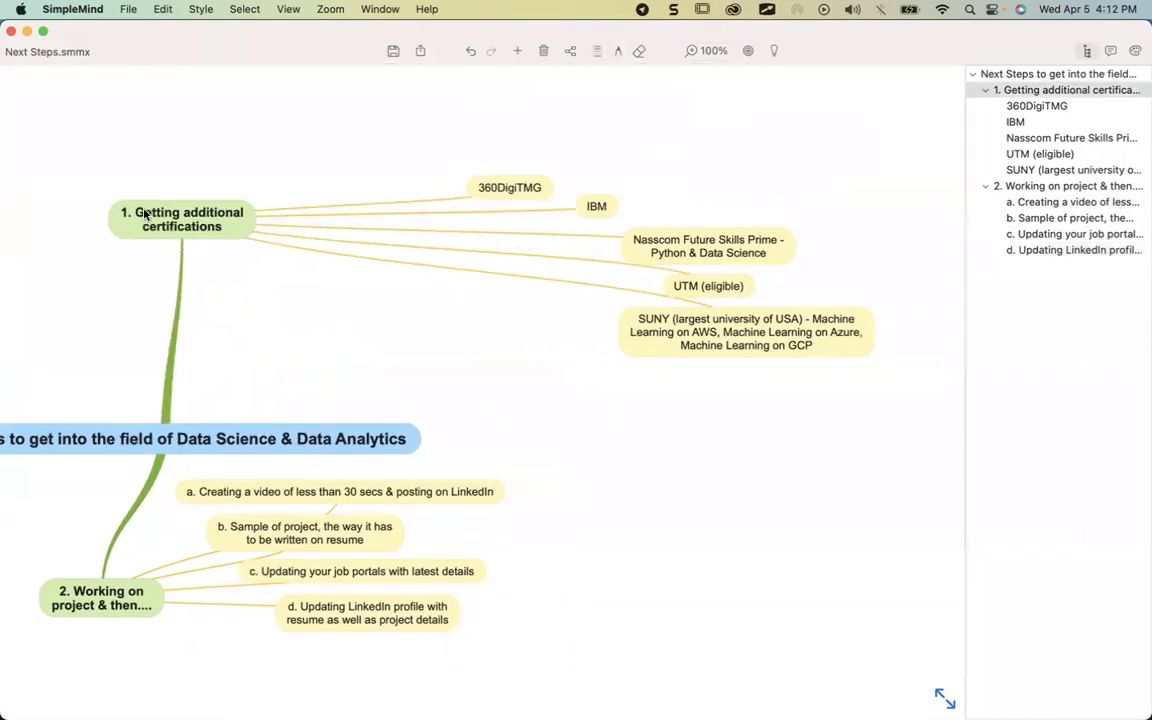
Step: Arrange 360DigiTMG, IBM, Nasscom, UTM (eligible) and SUNY in a rising staircase above branch 1
left_click(540, 189)
left_click_drag(540, 189, 226, 145)
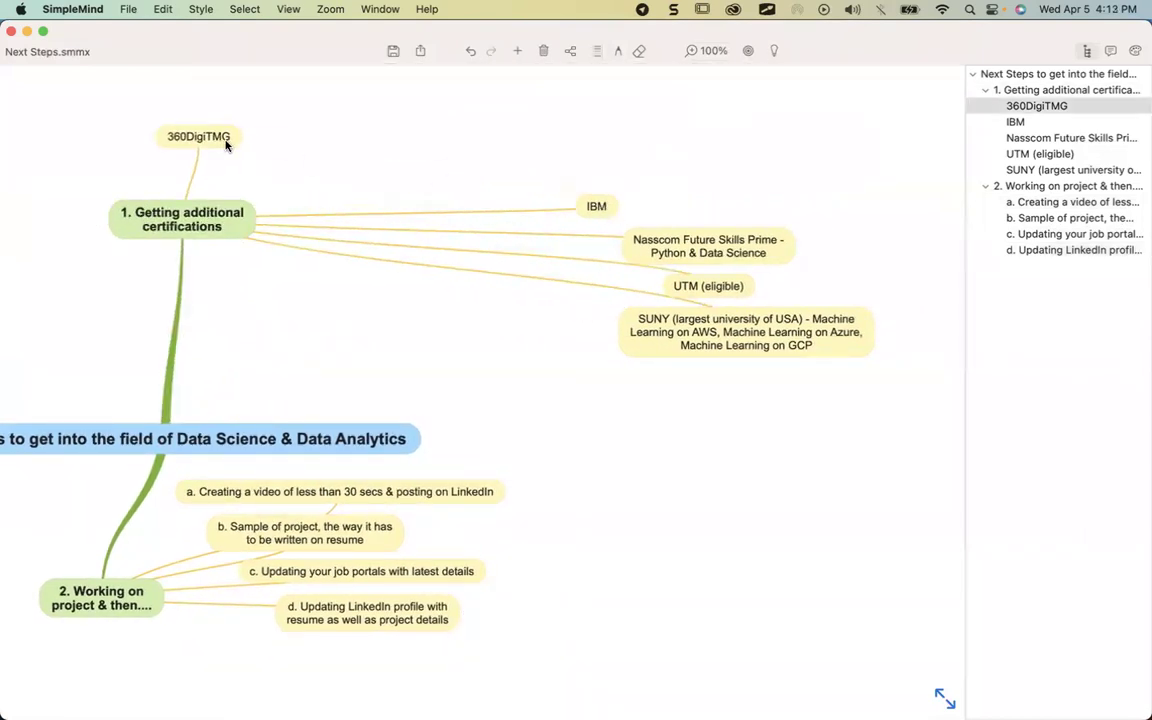
left_click_drag(606, 212, 297, 164)
left_click_drag(727, 254, 438, 186)
left_click_drag(706, 288, 565, 218)
left_click_drag(757, 341, 798, 261)
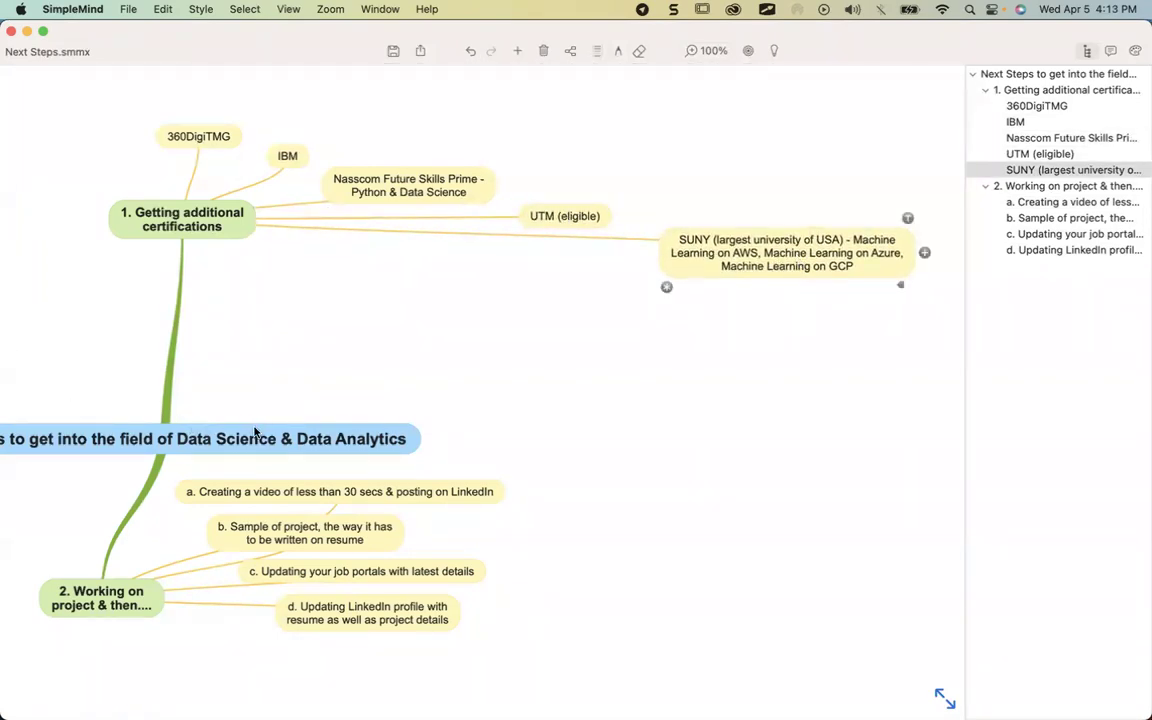
Step: Add main branch '3. Next Steps (Advanced)' to the central topic, with an empty child beneath it
left_click(255, 432)
key("Tab")
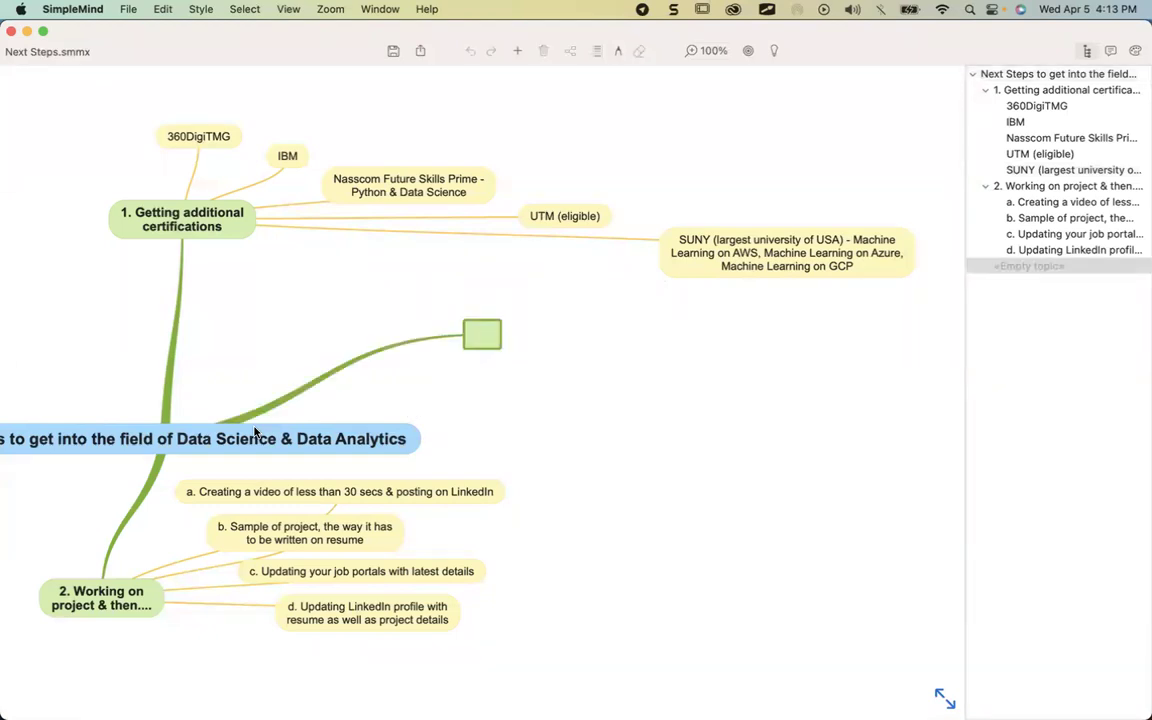
type("3. Next Steos")
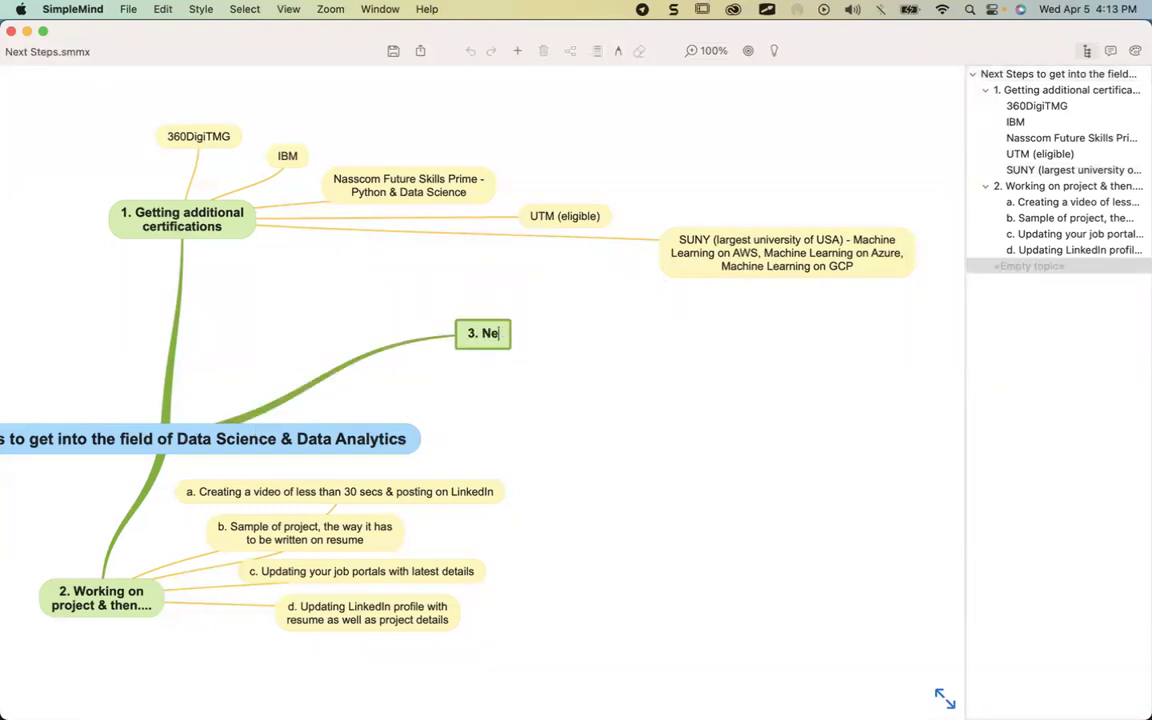
key("BackSpace")
key("BackSpace")
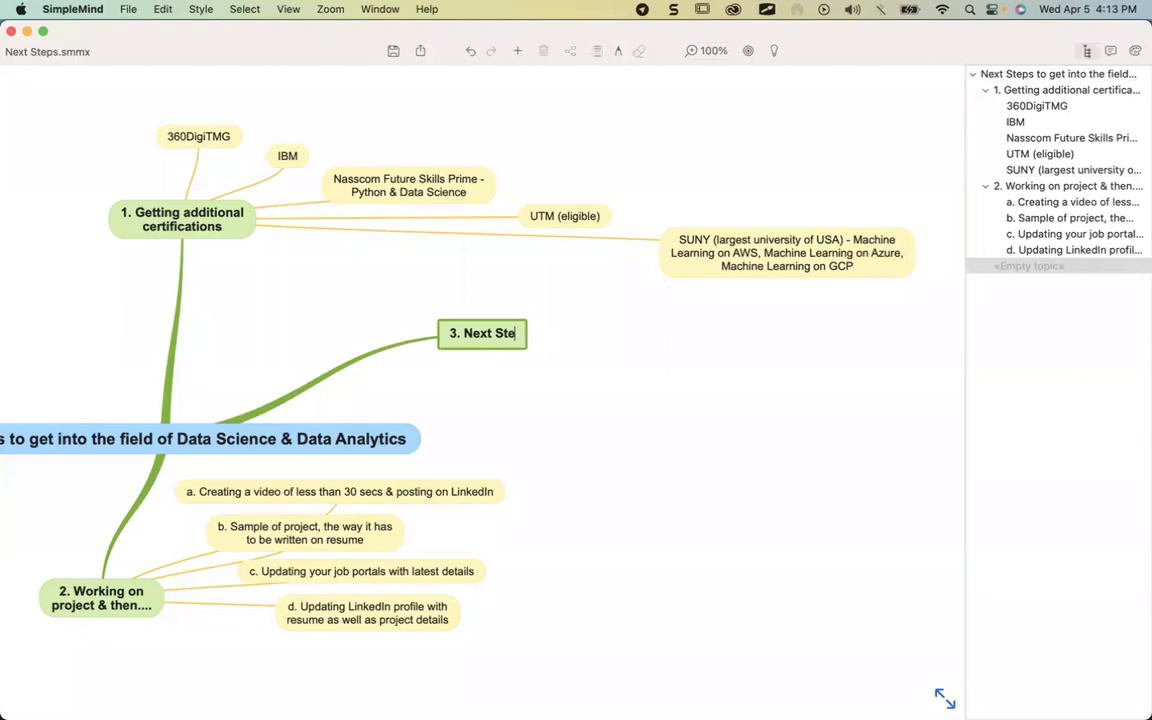
type("ps (Ad")
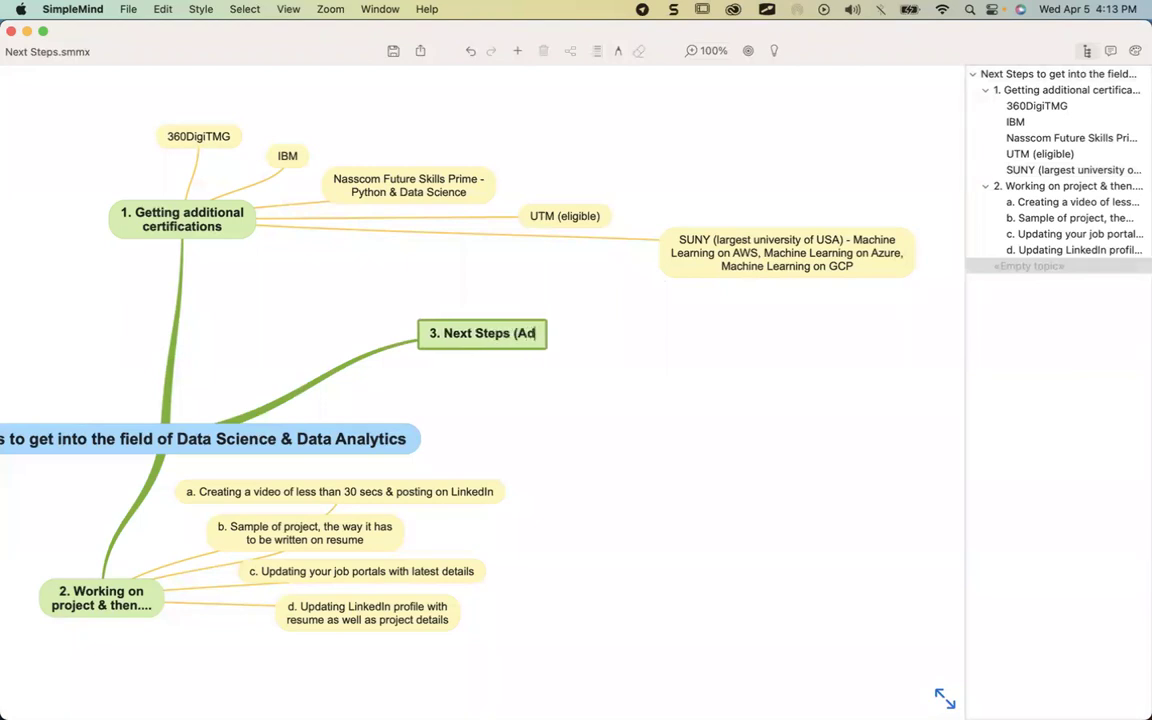
type("vanced)")
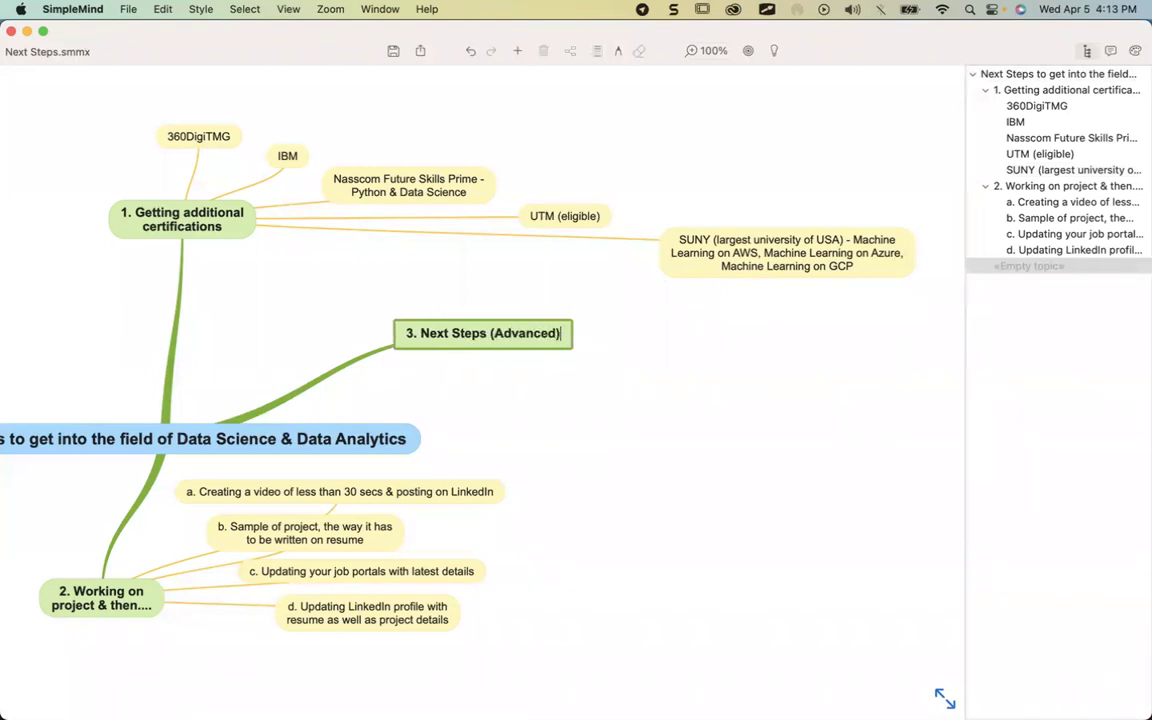
key("Return")
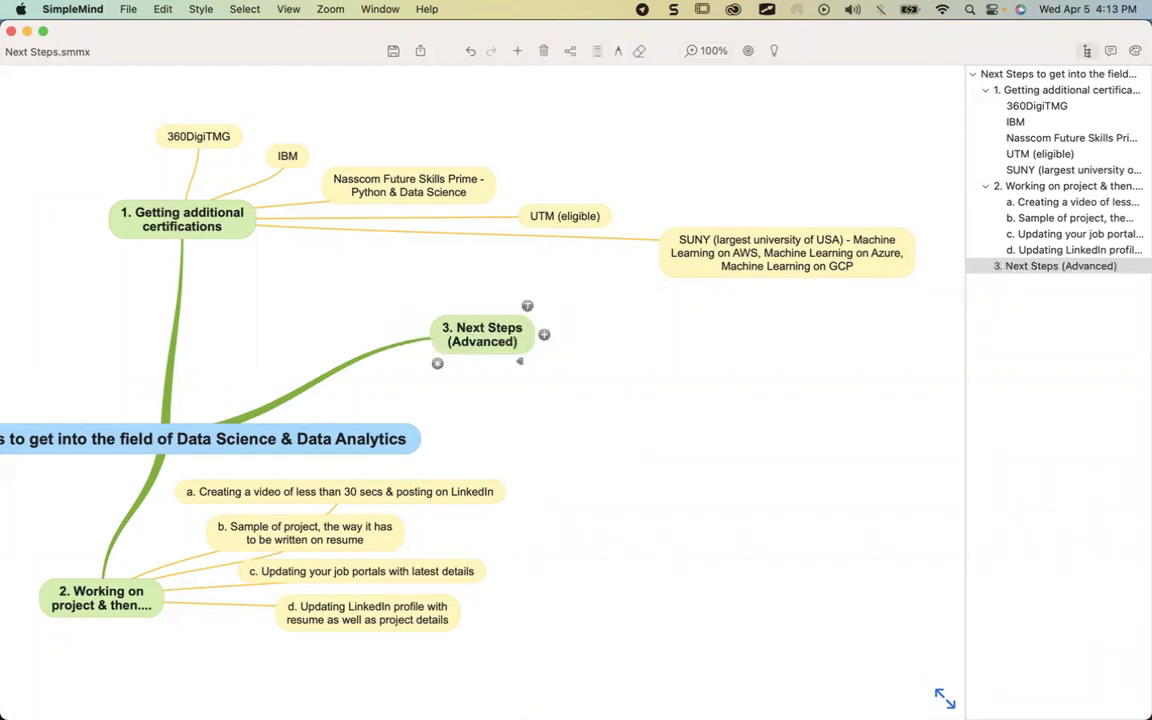
left_click(544, 336)
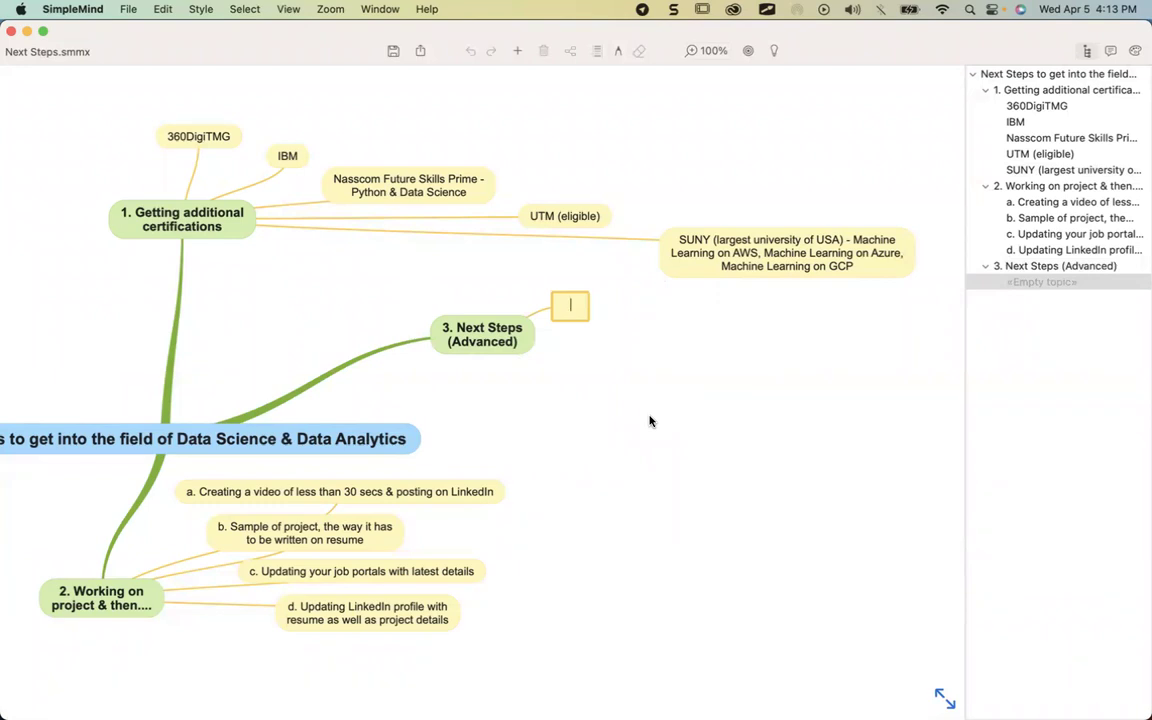
Step: Enter 'i. Publish the projects in leading research forums' as branch 3's sub-topic, keeping the numbering
type("I.")
key("Escape")
type("Publ")
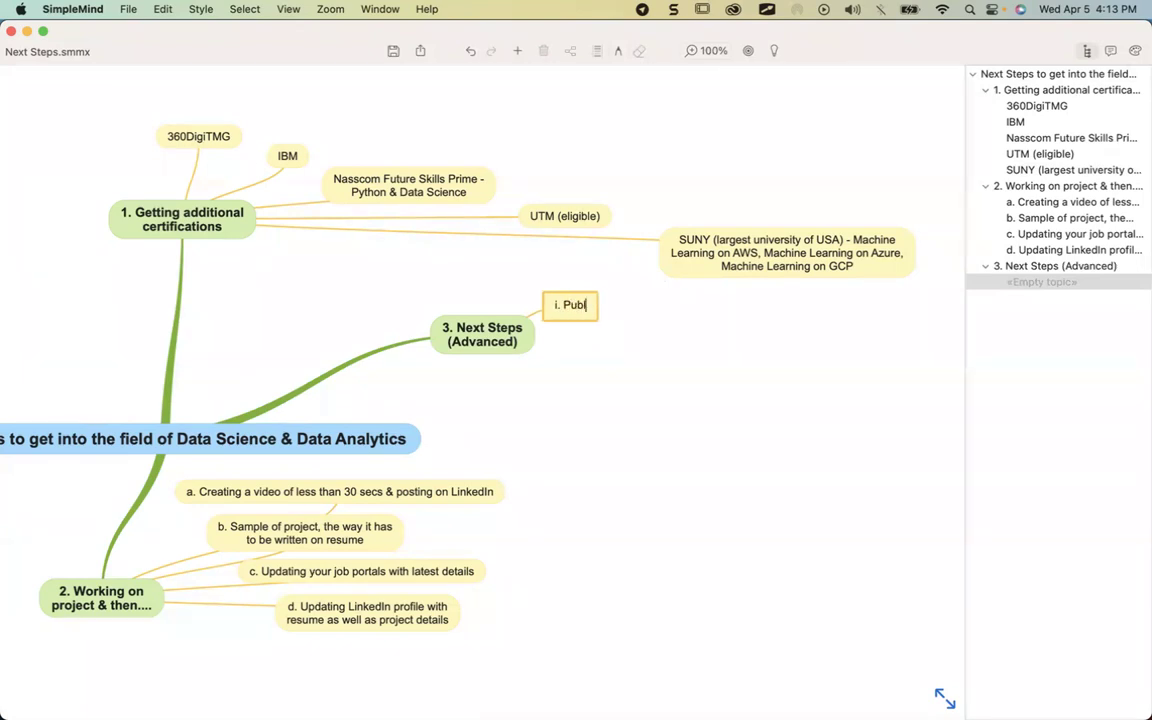
type("ish the project")
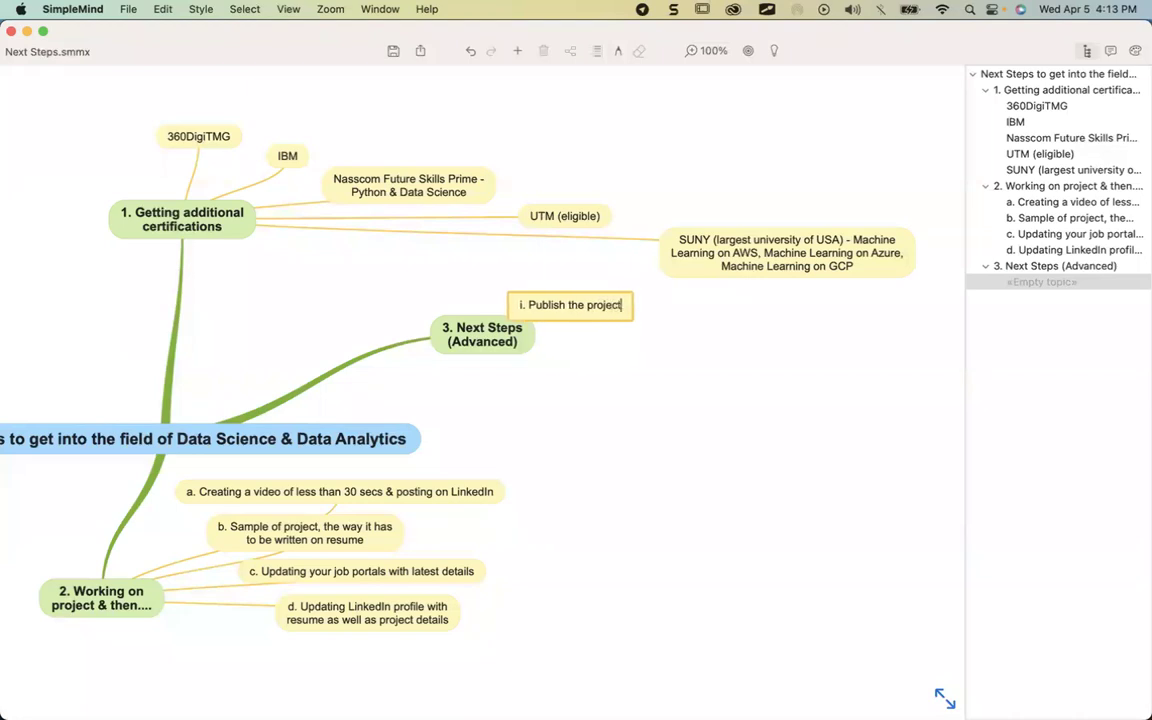
type("s in leading ")
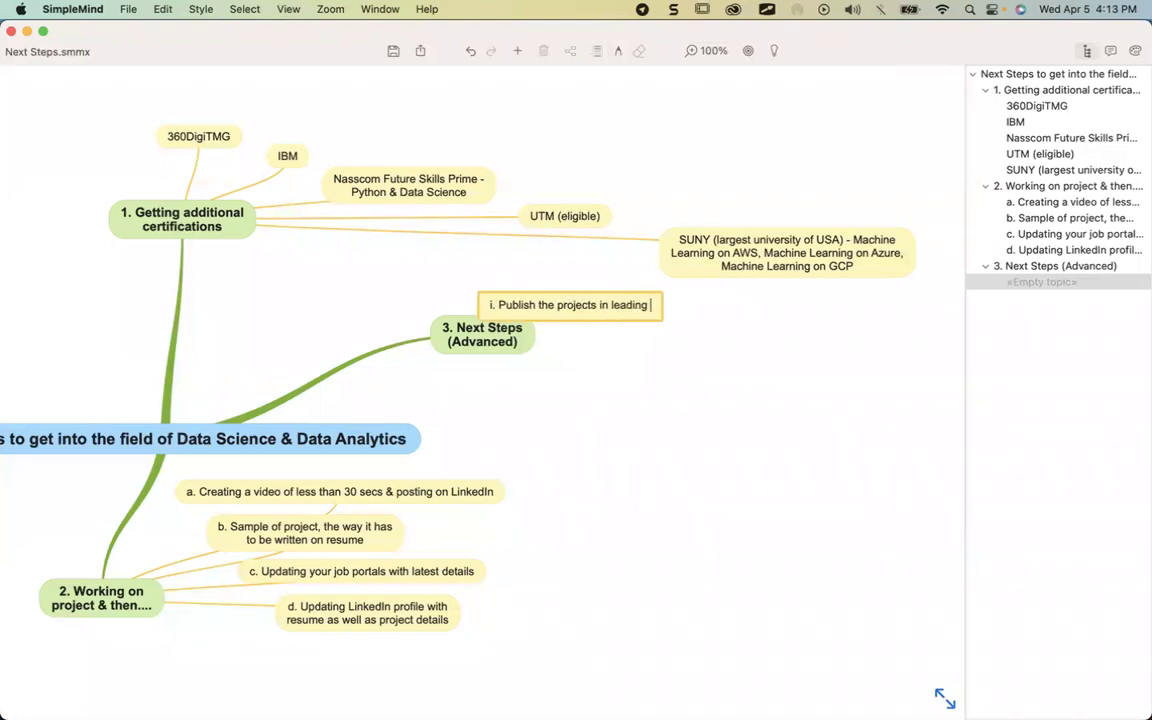
type("research ")
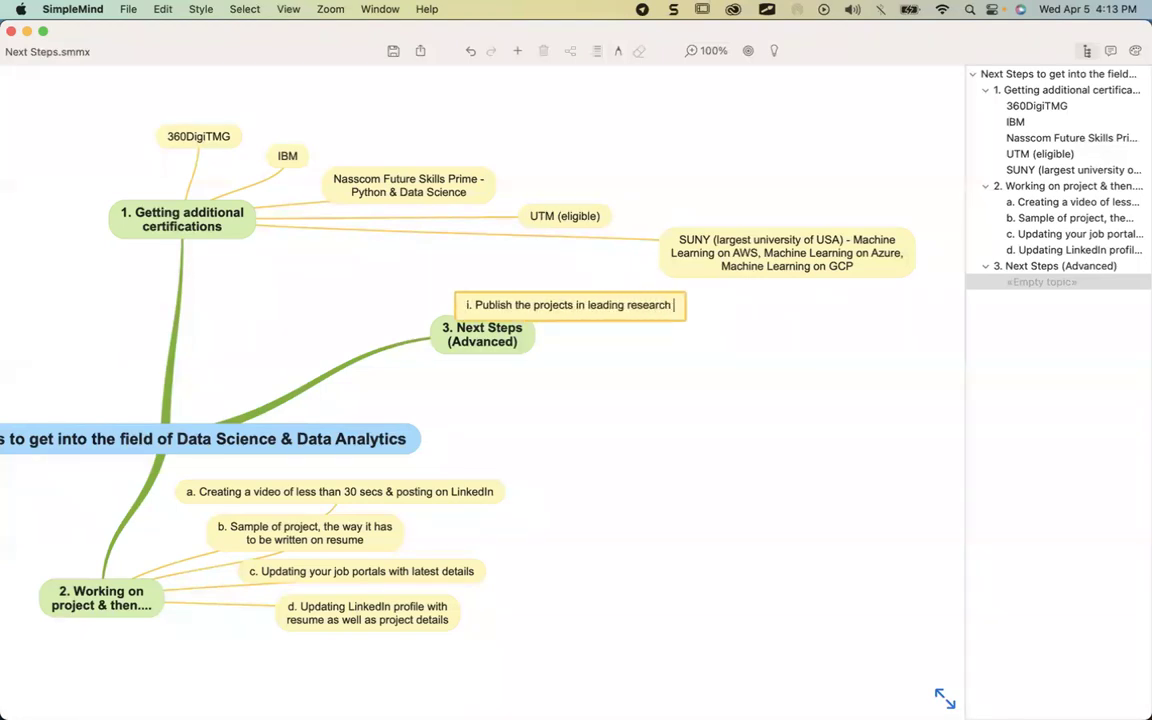
type("forums")
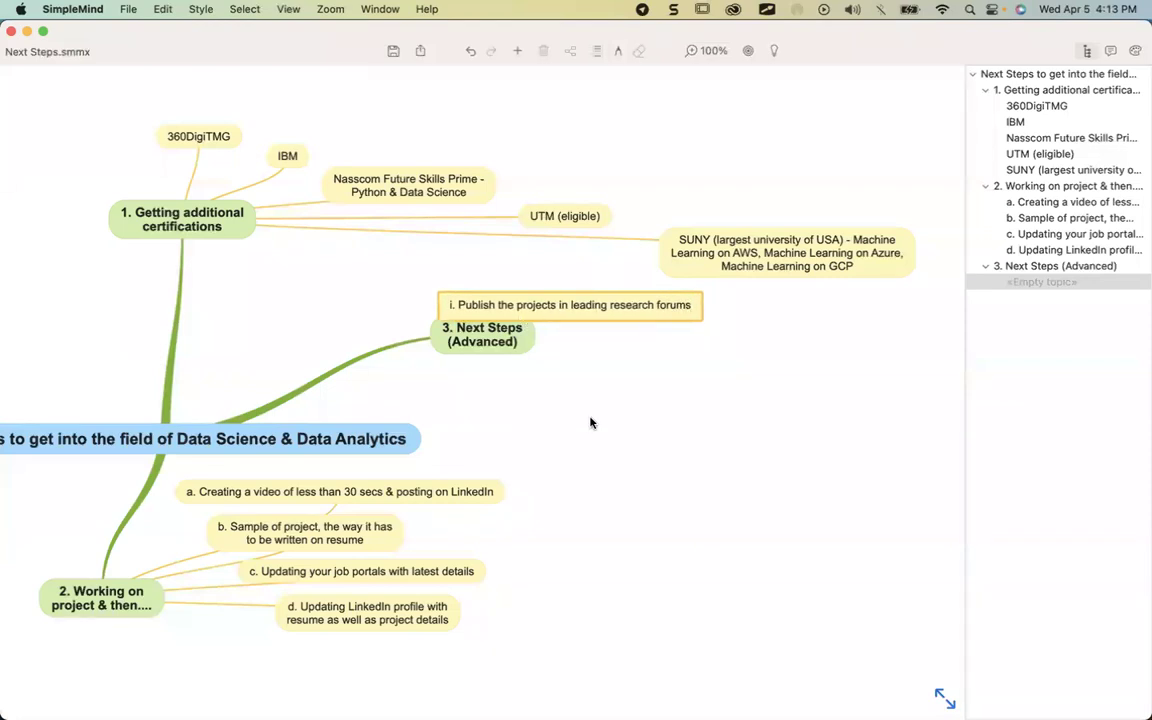
key("Return")
Step: Reposition branch 3 and its Publish sub-topic so they sit close together
left_click_drag(643, 357, 616, 308)
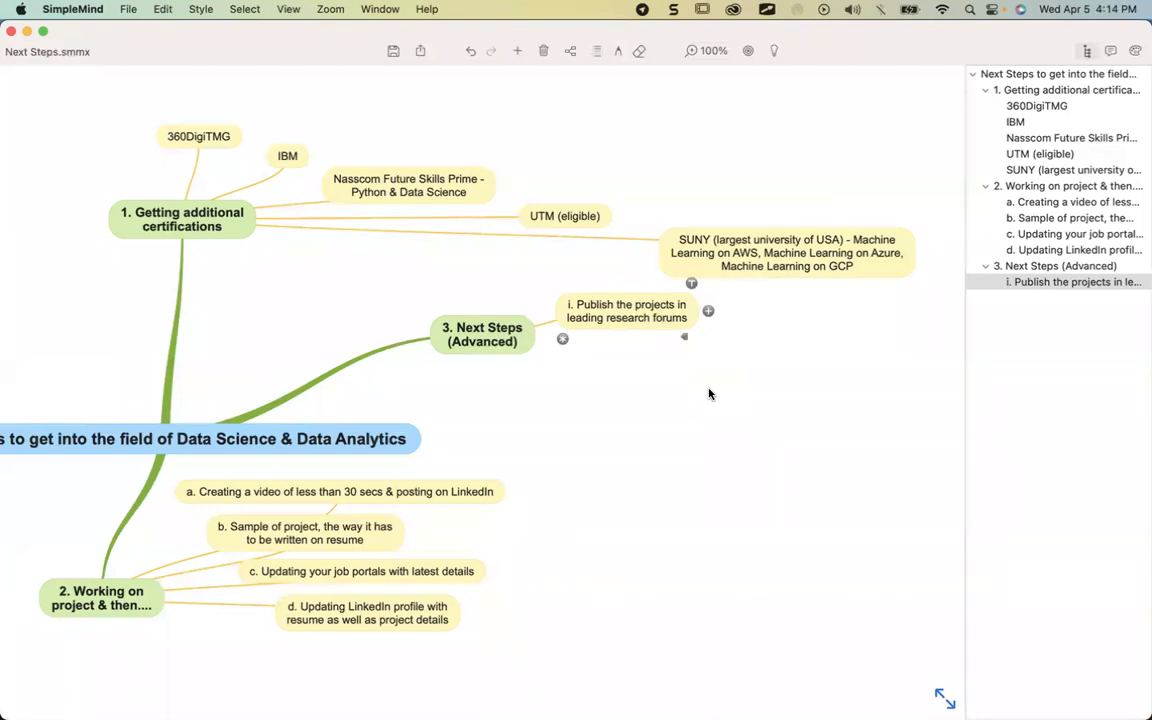
left_click_drag(453, 324, 411, 347)
left_click_drag(607, 303, 565, 311)
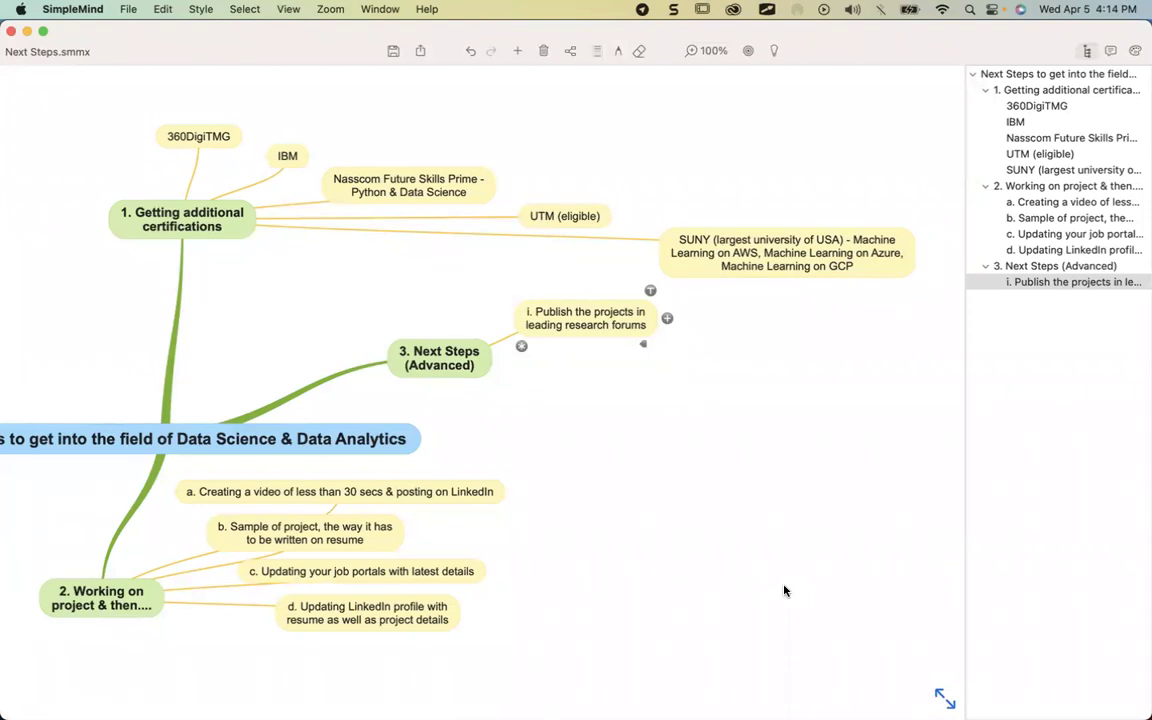
Step: Add a new sub-topic under branch 3 numbered 'ii.'
left_click(440, 372)
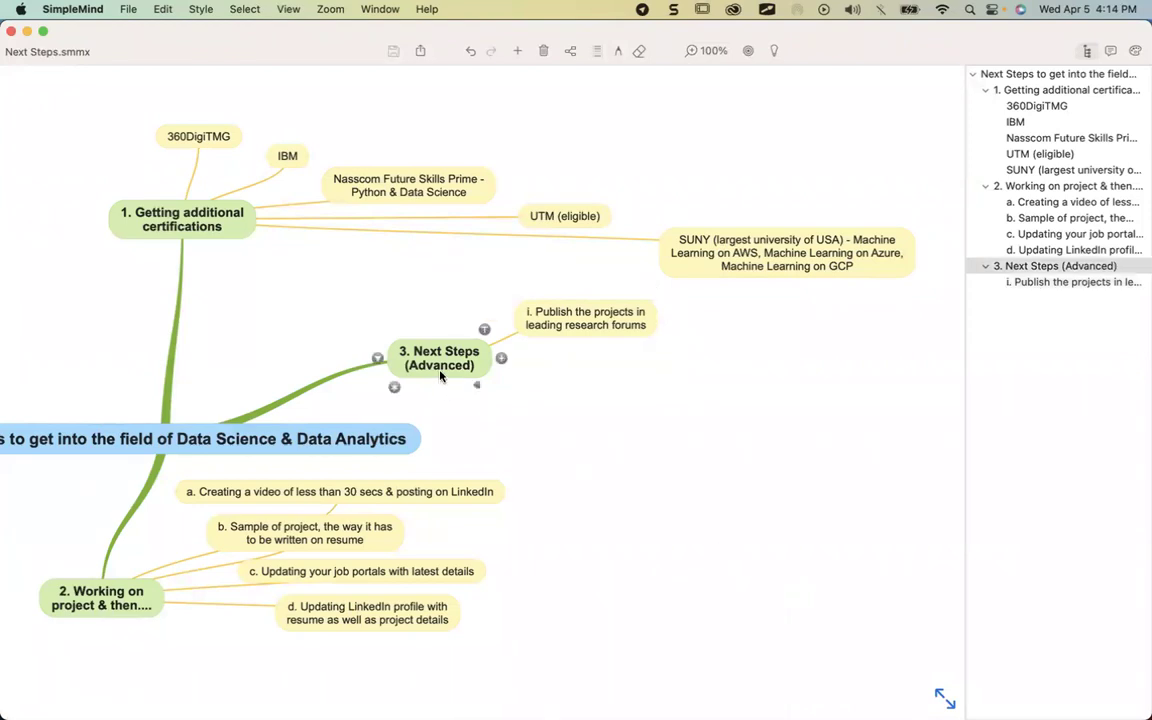
left_click(501, 358)
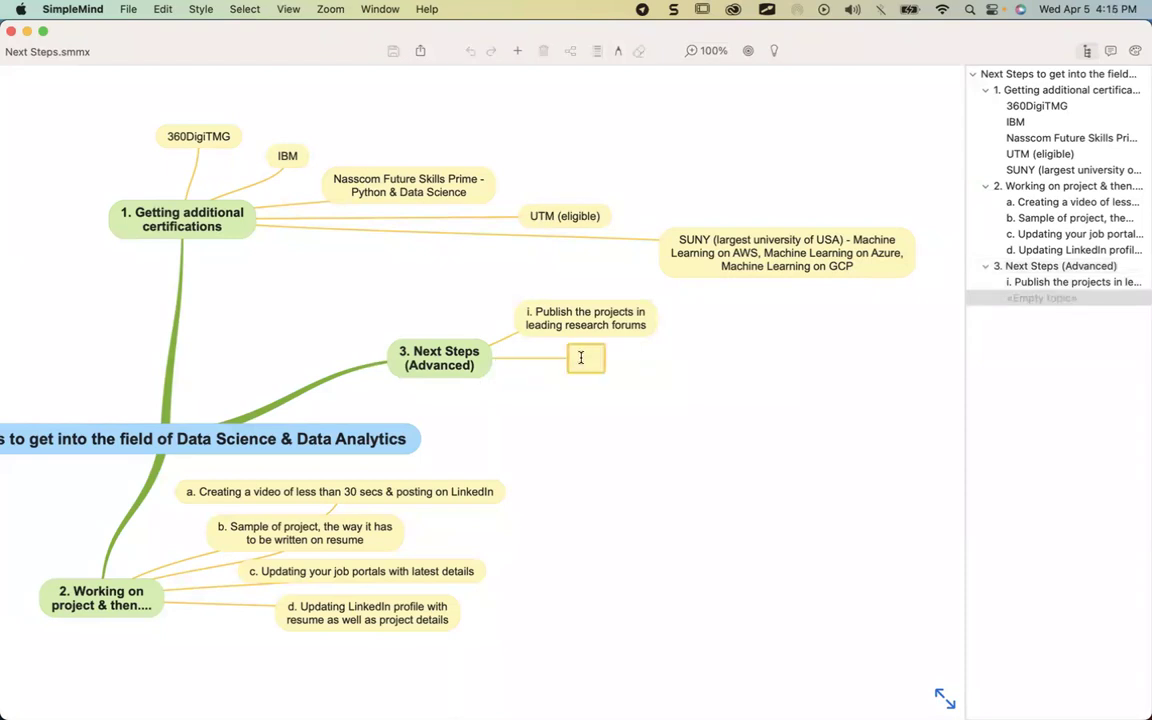
type("ii.")
key("BackSpace")
key("BackSpace")
key("BackSpace")
type("(")
key("BackSpace")
type("ii")
key("BackSpace")
key("BackSpace")
type("ii.")
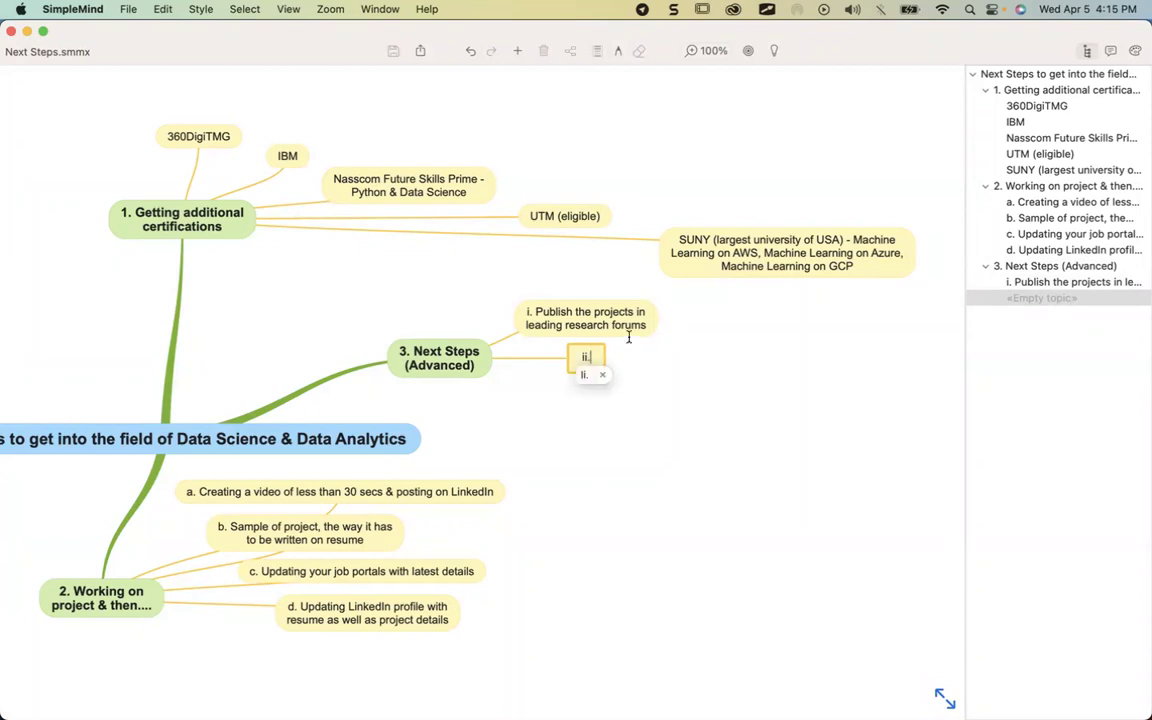
left_click(602, 374)
key("Return")
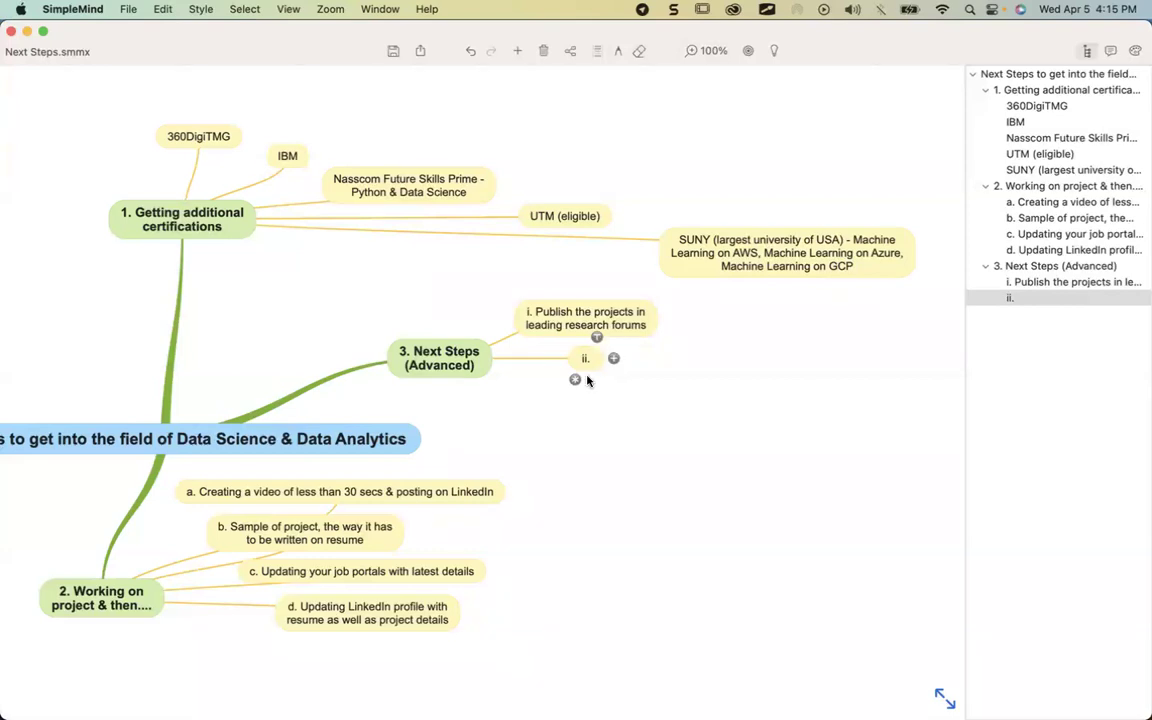
Step: Complete it as 'ii. Ebook on specific modules / topics' and place it below the Publish topic
left_click(593, 357)
type("Ebook on ")
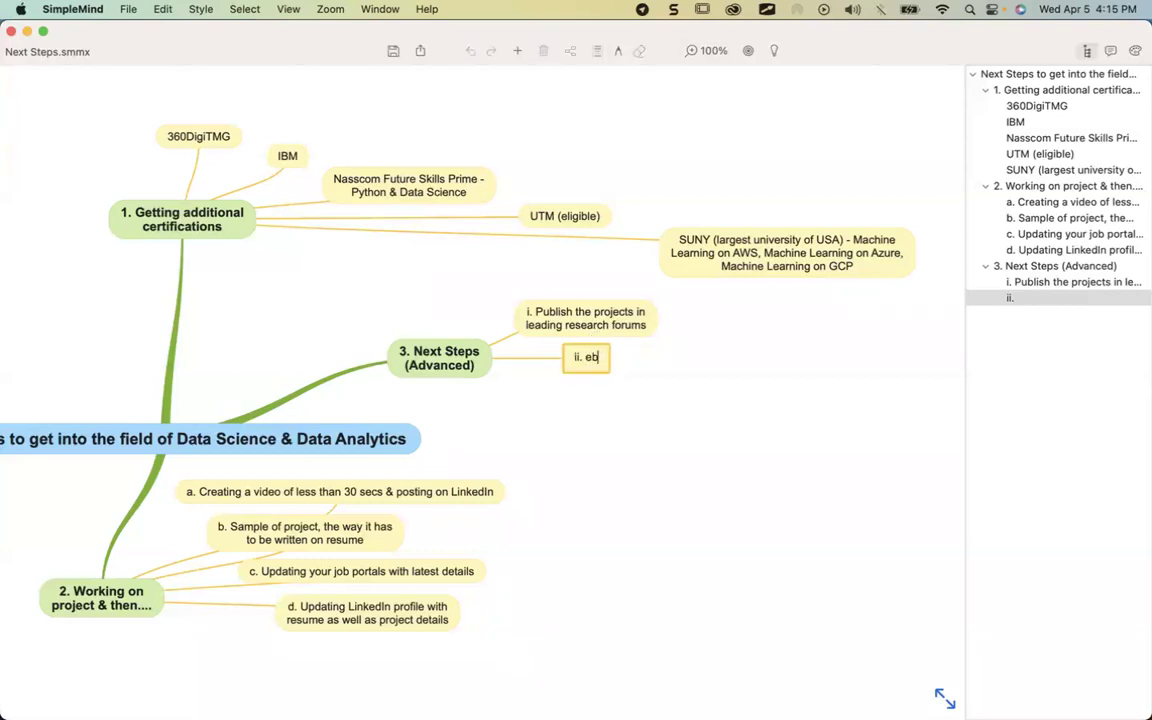
type("specific")
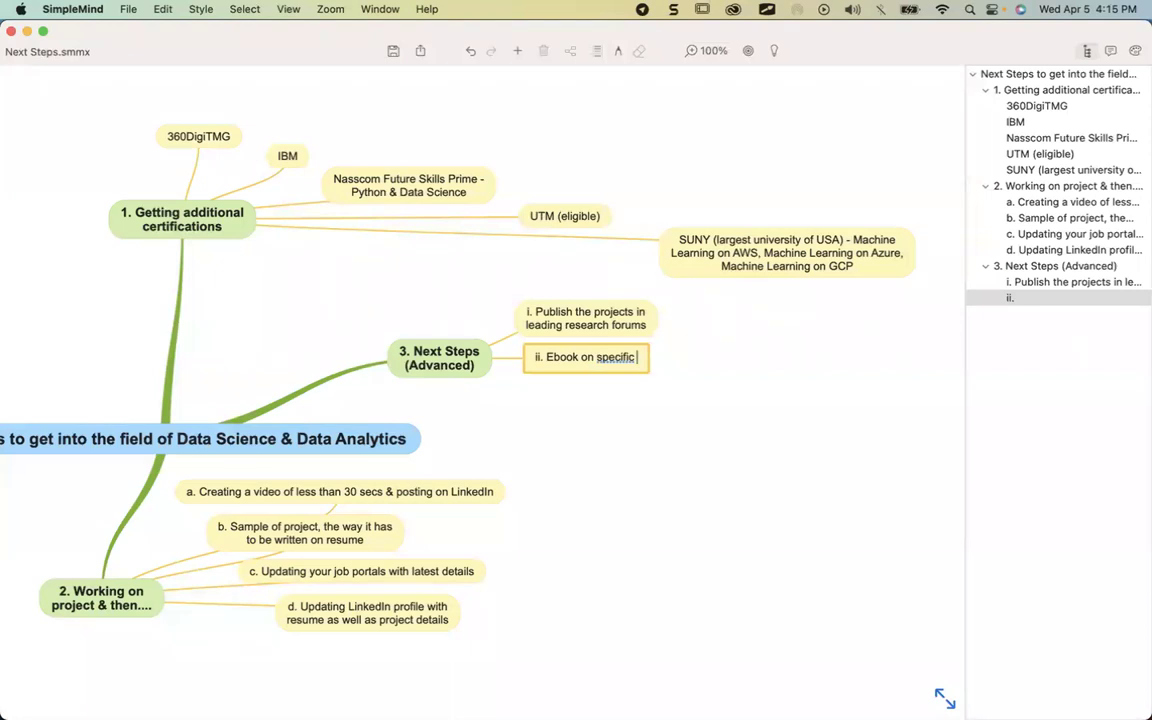
type(" m")
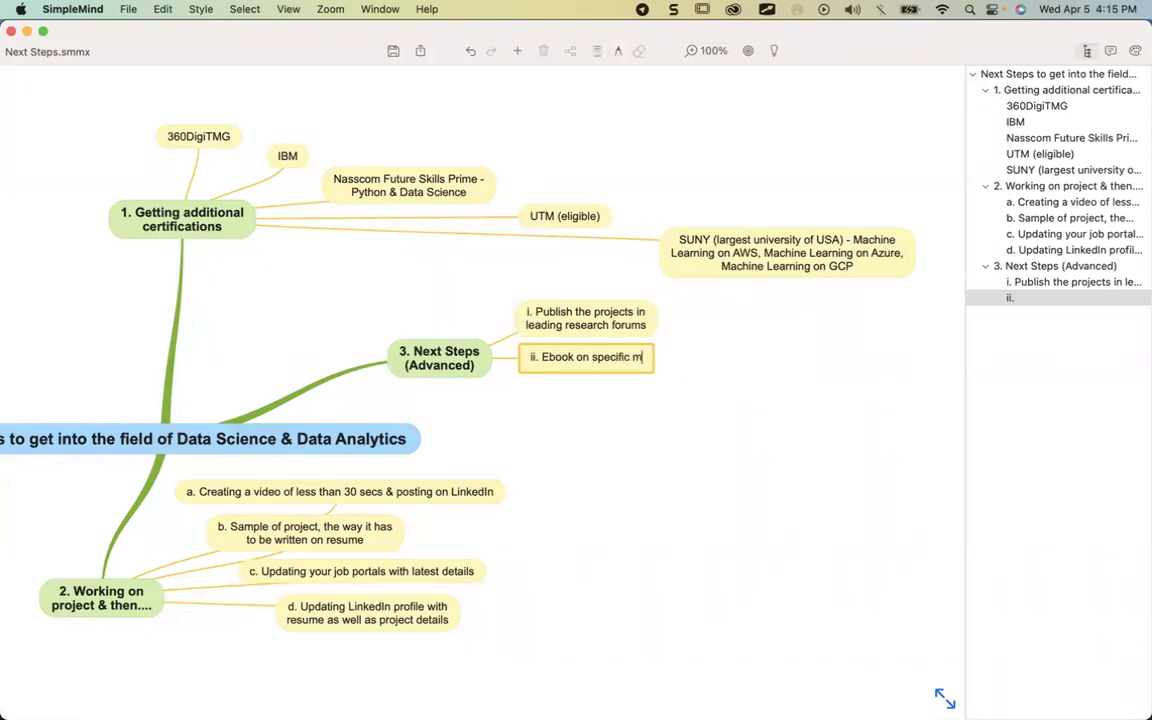
type("odules / topics")
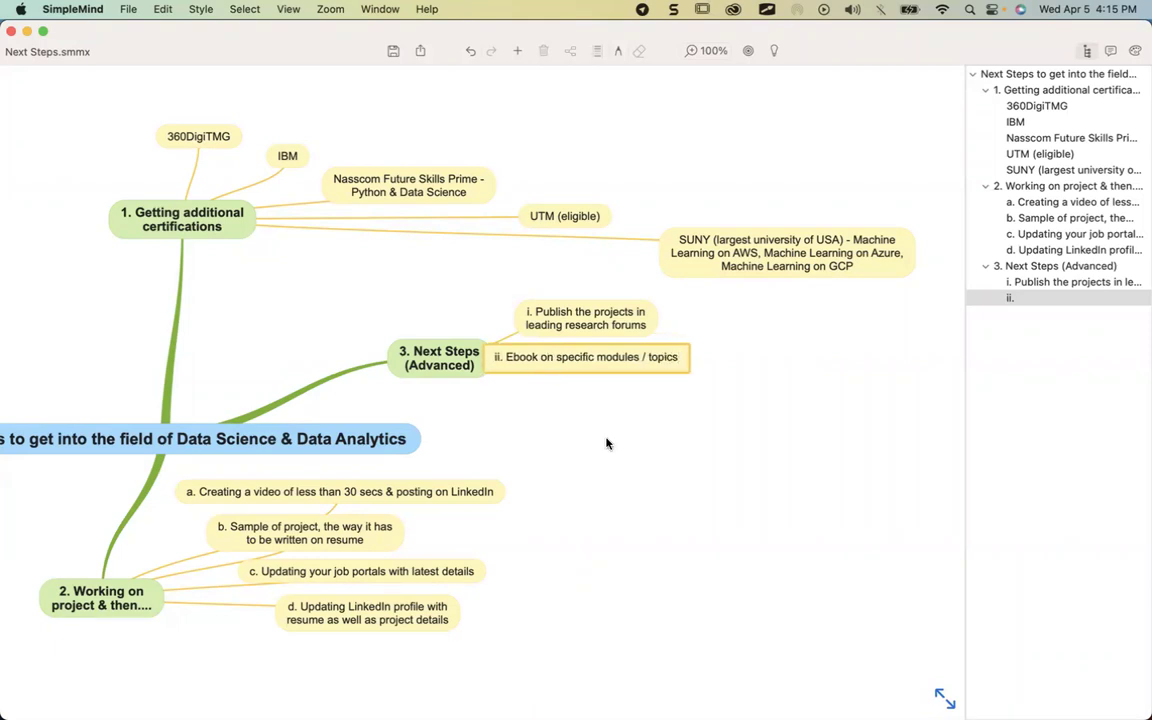
key("Return")
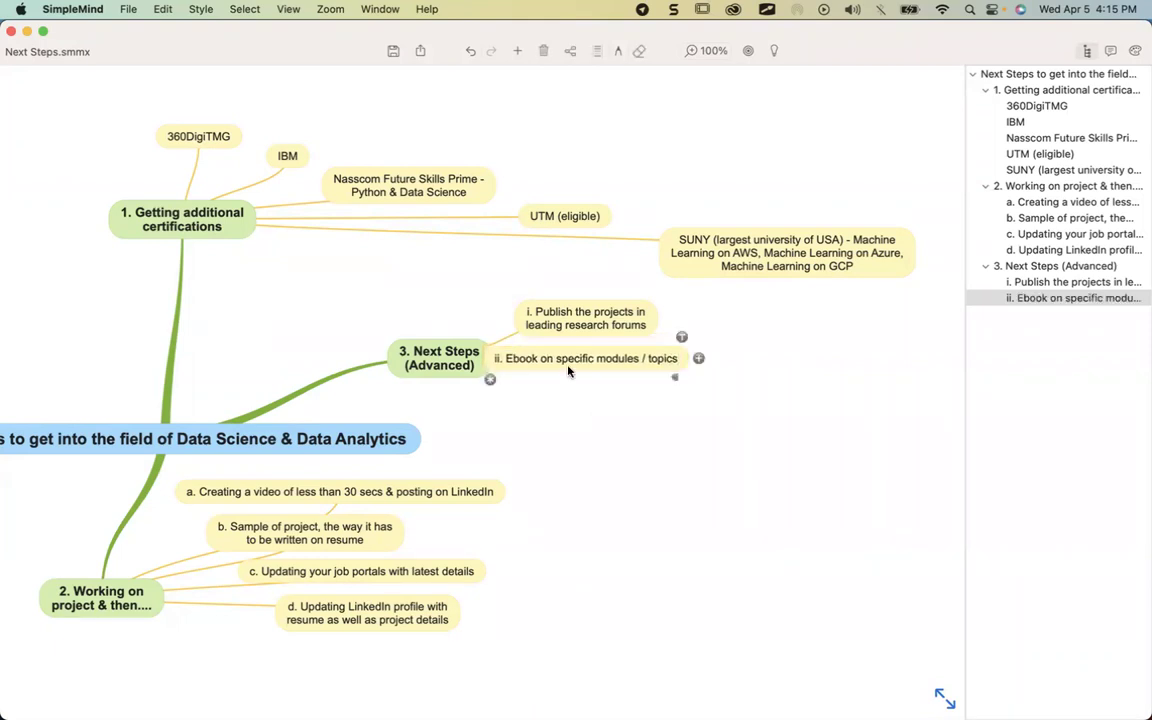
left_click_drag(551, 357, 557, 385)
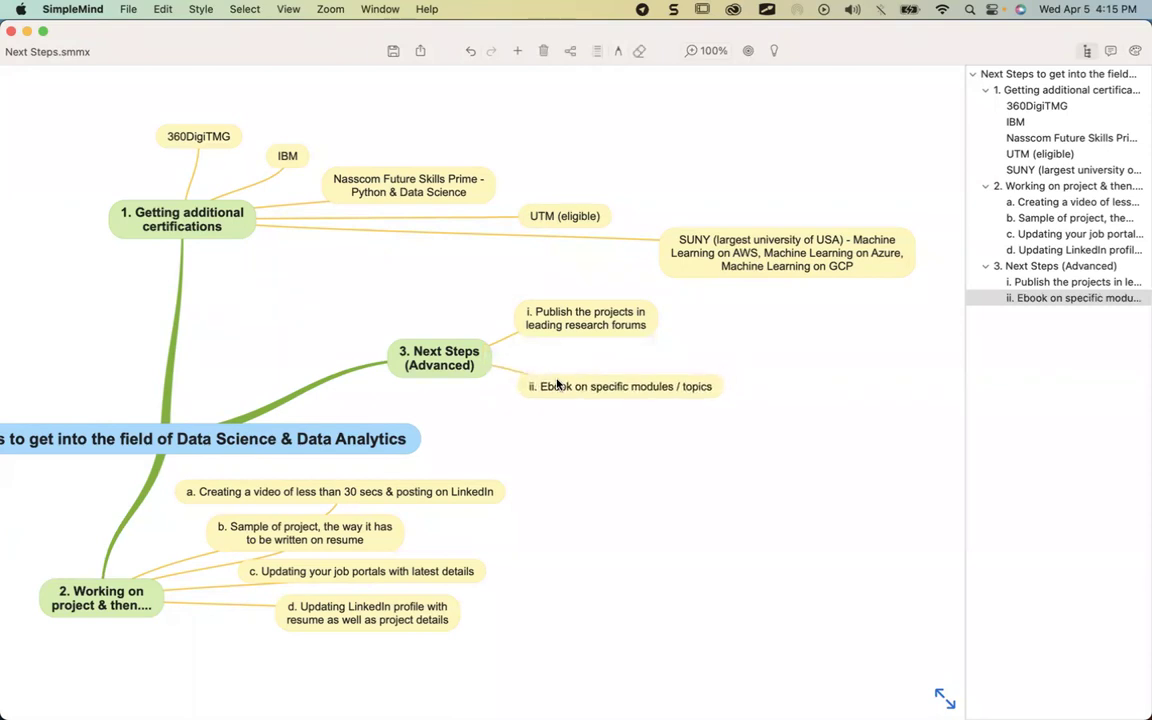
left_click_drag(579, 310, 588, 318)
left_click(624, 477)
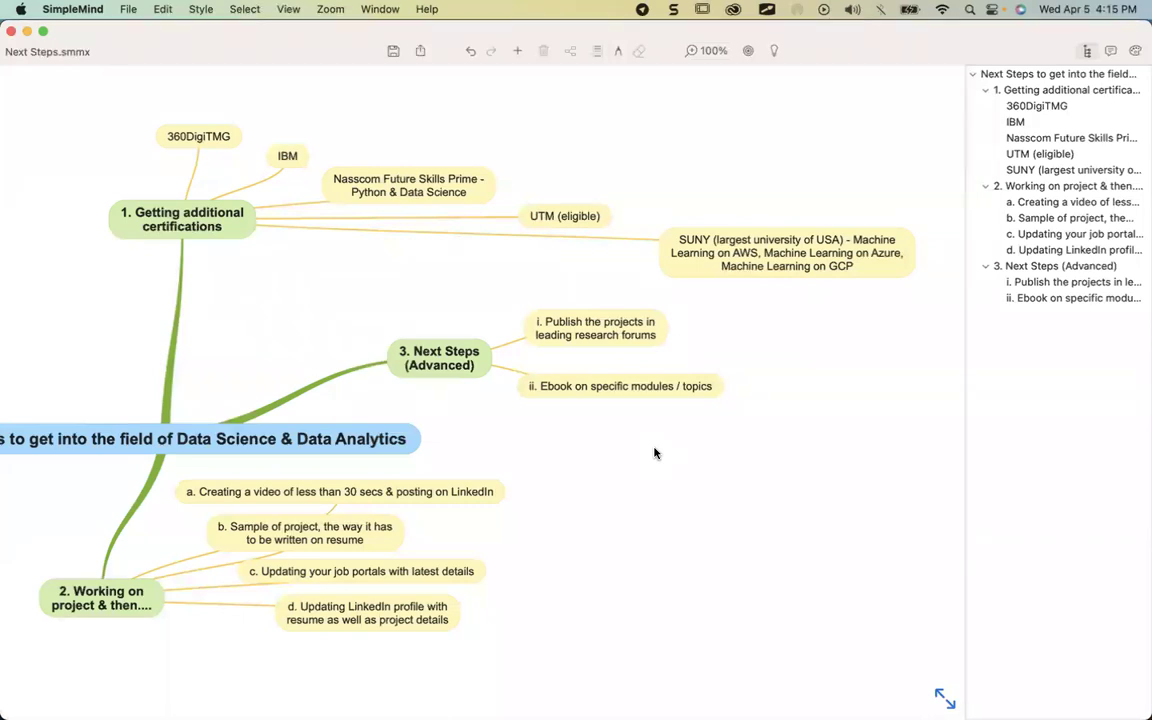
Step: Delete the 'E' so the sub-topic reads 'ii. Book on specific modules / topics'
left_click(552, 385)
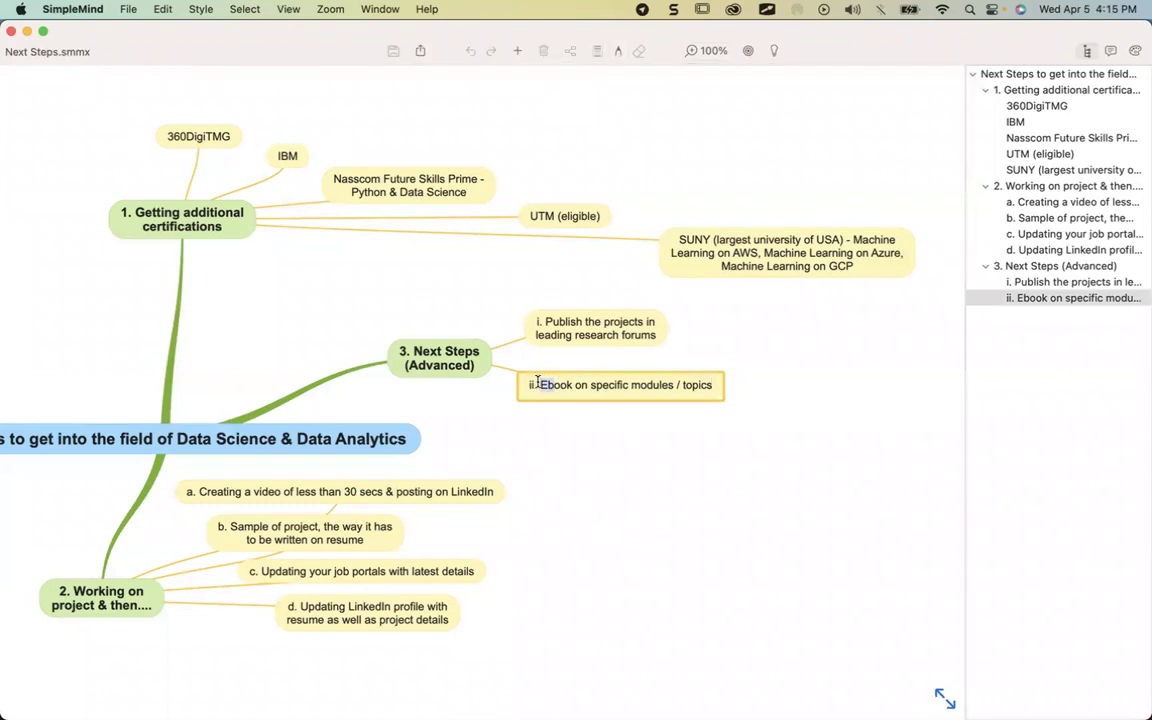
left_click(543, 385)
key("BackSpace")
key("Return")
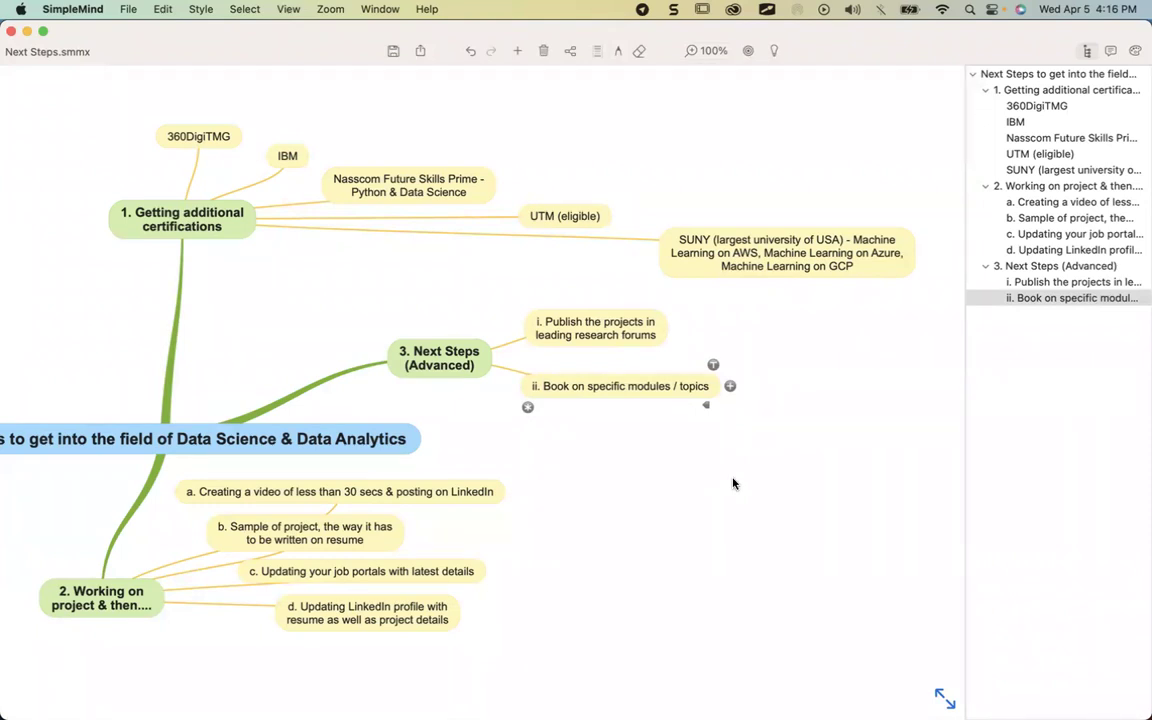
left_click(845, 464)
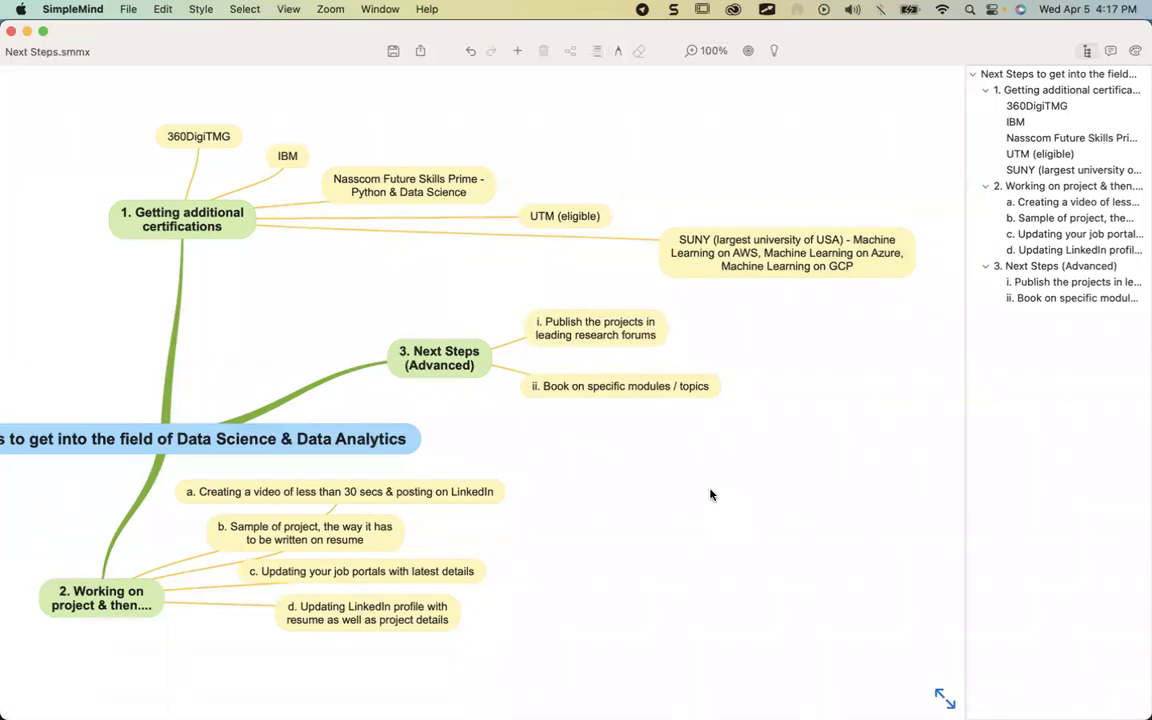
Step: Open the annotation tools with a dark red (AA1F28) pen and loop the certifications branch
key("super+alt+a")
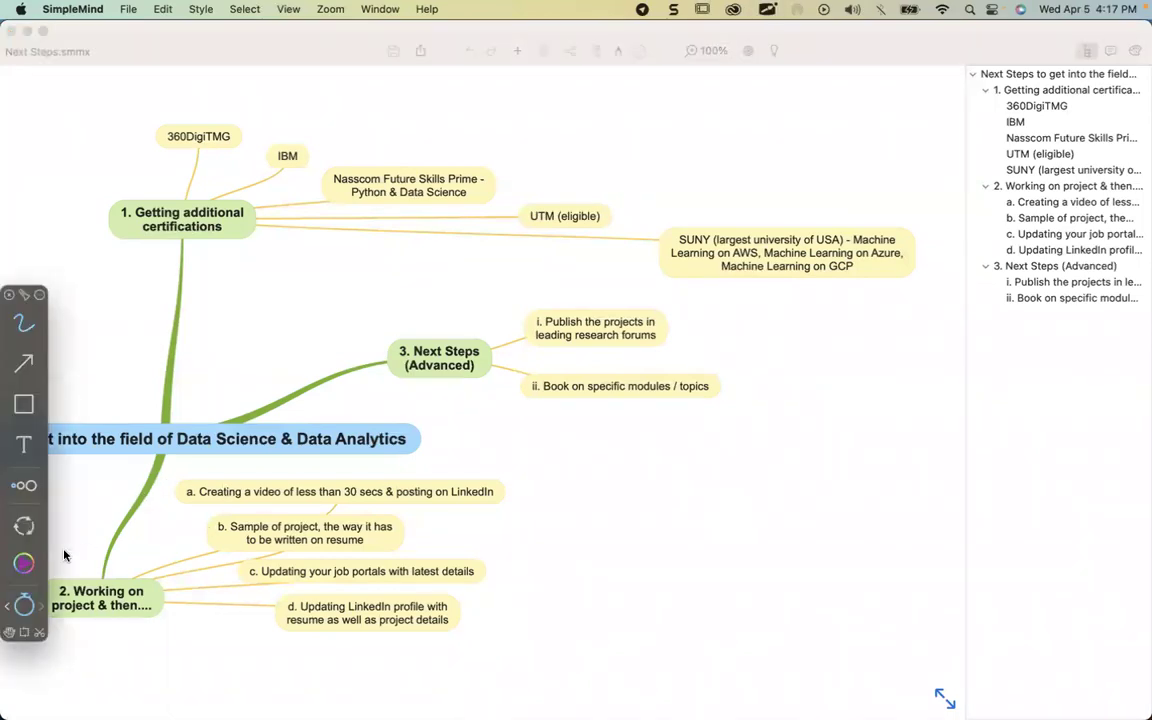
left_click(24, 563)
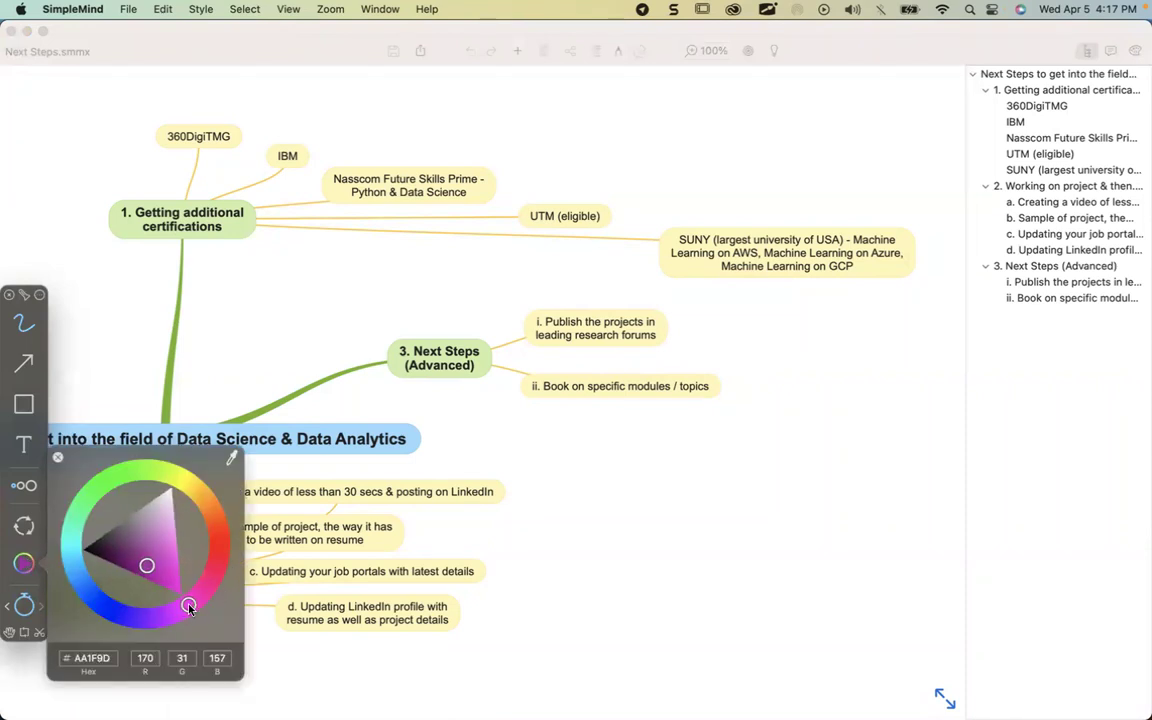
left_click_drag(190, 600, 229, 554)
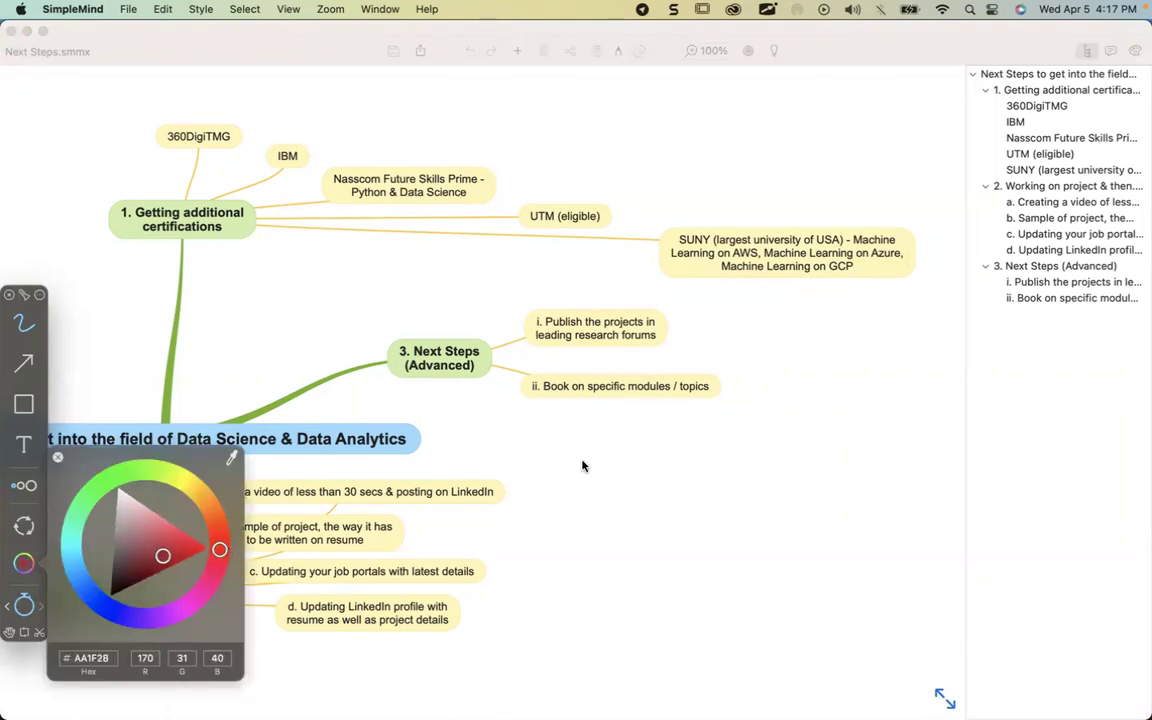
left_click(784, 488)
mouse_move(57, 199)
left_mouse_down()
mouse_move(430, 305)
mouse_move(881, 287)
mouse_move(545, 105)
mouse_move(82, 276)
mouse_move(167, 283)
left_mouse_up()
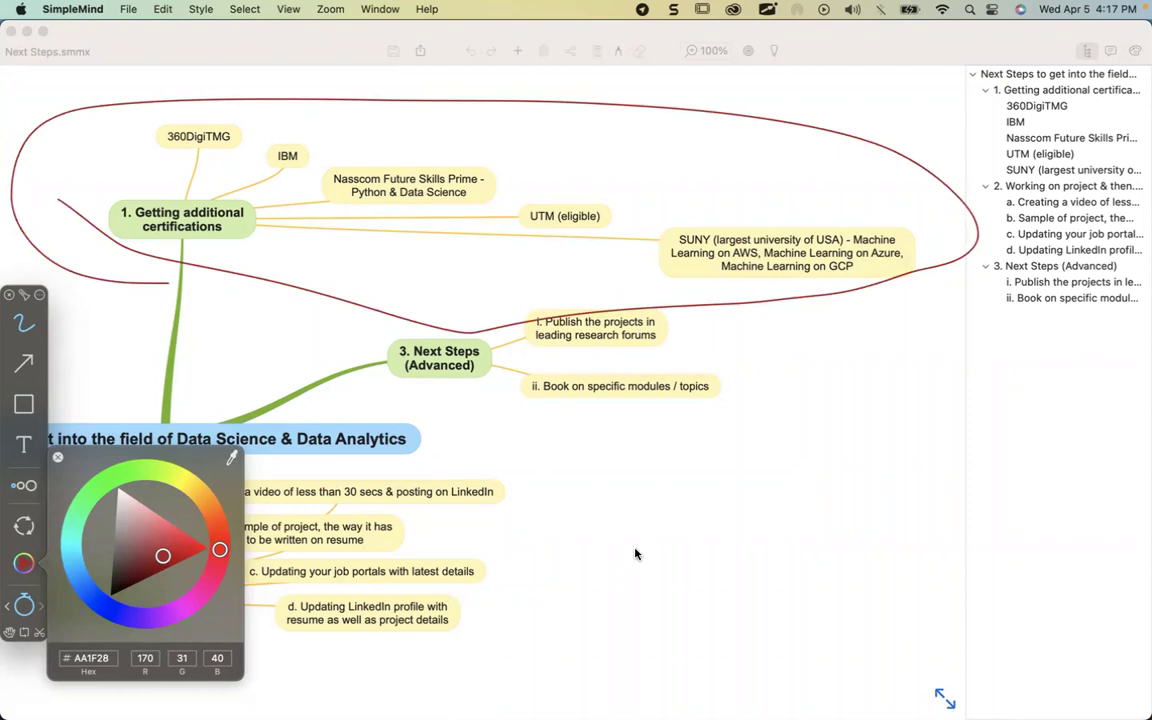
left_click(24, 604)
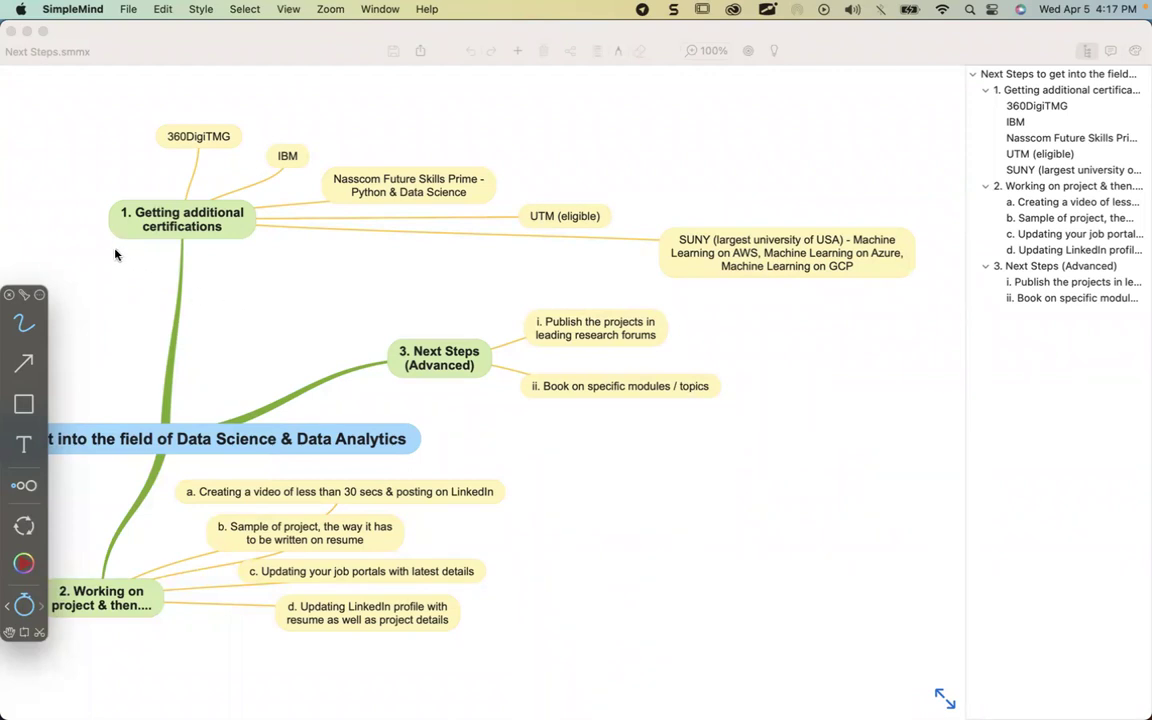
mouse_move(115, 249)
left_mouse_down()
mouse_move(476, 243)
mouse_move(933, 301)
mouse_move(520, 92)
left_mouse_up()
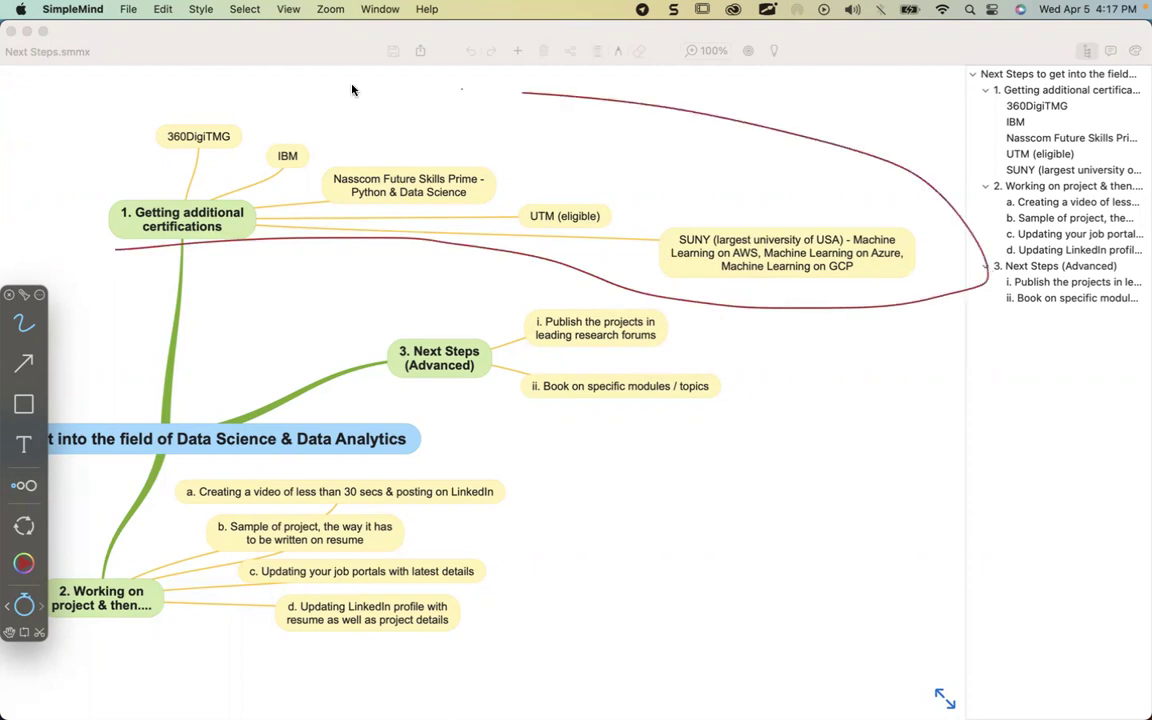
mouse_move(352, 90)
left_mouse_down()
mouse_move(68, 222)
mouse_move(110, 236)
left_mouse_up()
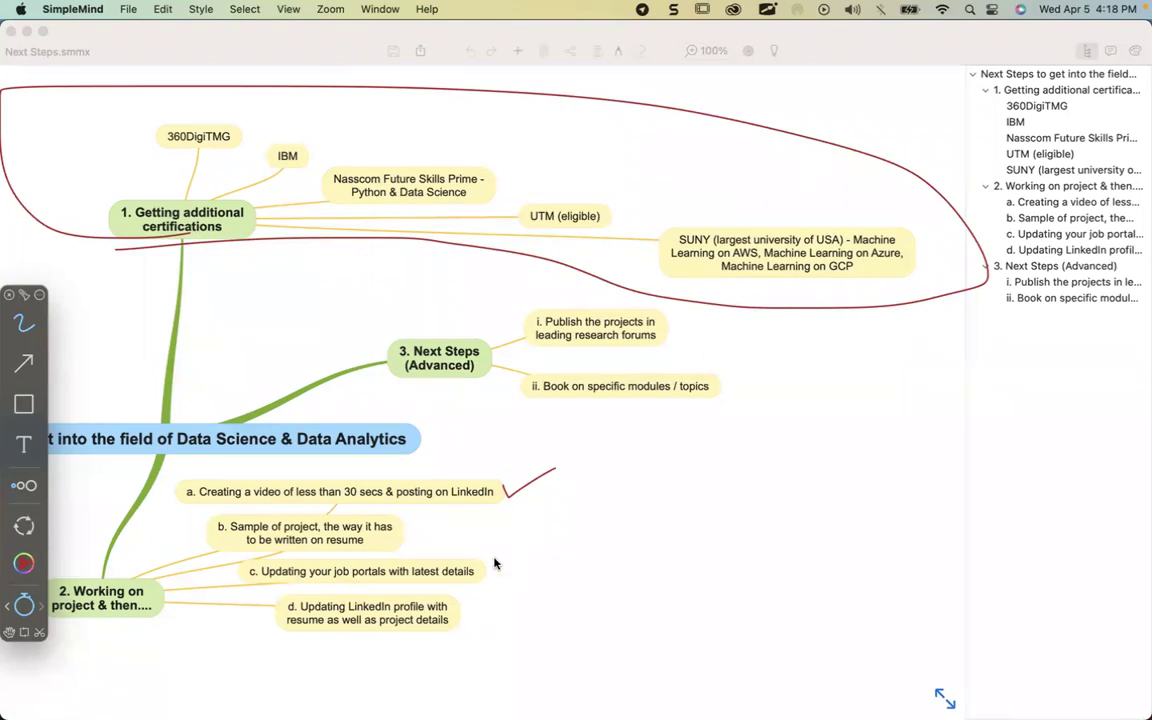
left_click(25, 605)
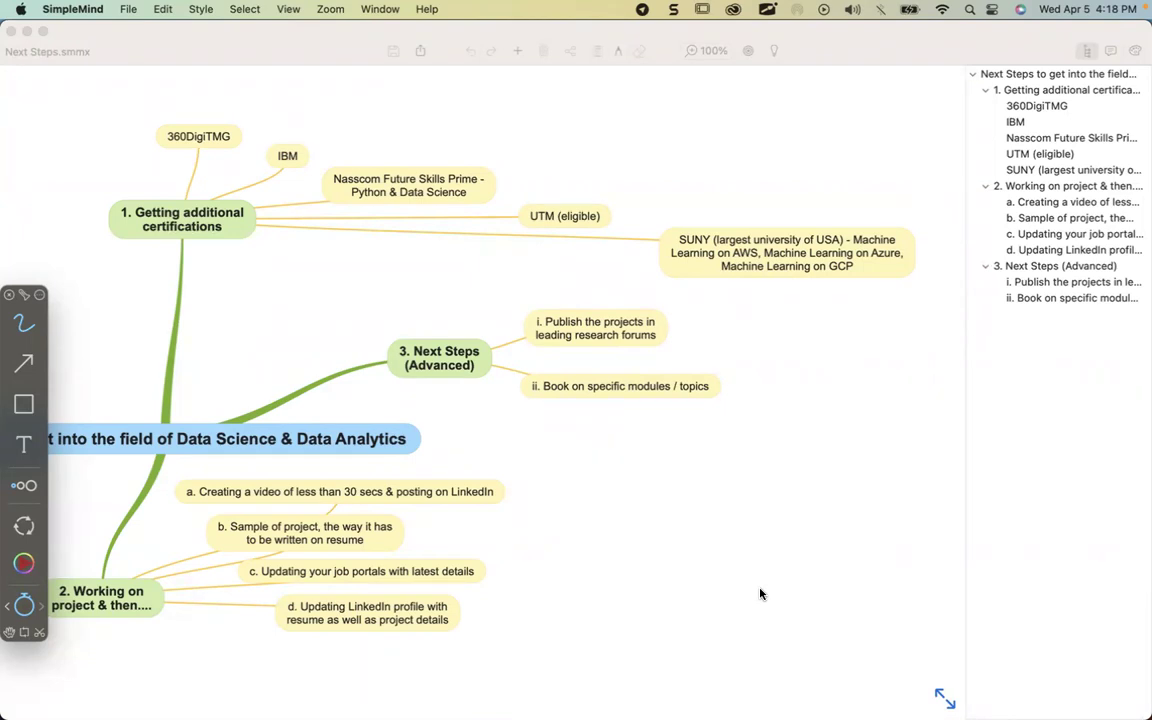
Step: Tick and circle the Publish and Book sub-topics in red, and circle UTM (eligible)
left_click_drag(675, 327, 730, 298)
mouse_move(730, 384)
left_mouse_down()
mouse_move(737, 392)
mouse_move(787, 372)
left_mouse_up()
mouse_move(597, 212)
left_mouse_down()
mouse_move(524, 216)
mouse_move(598, 240)
mouse_move(730, 237)
mouse_move(672, 236)
left_mouse_up()
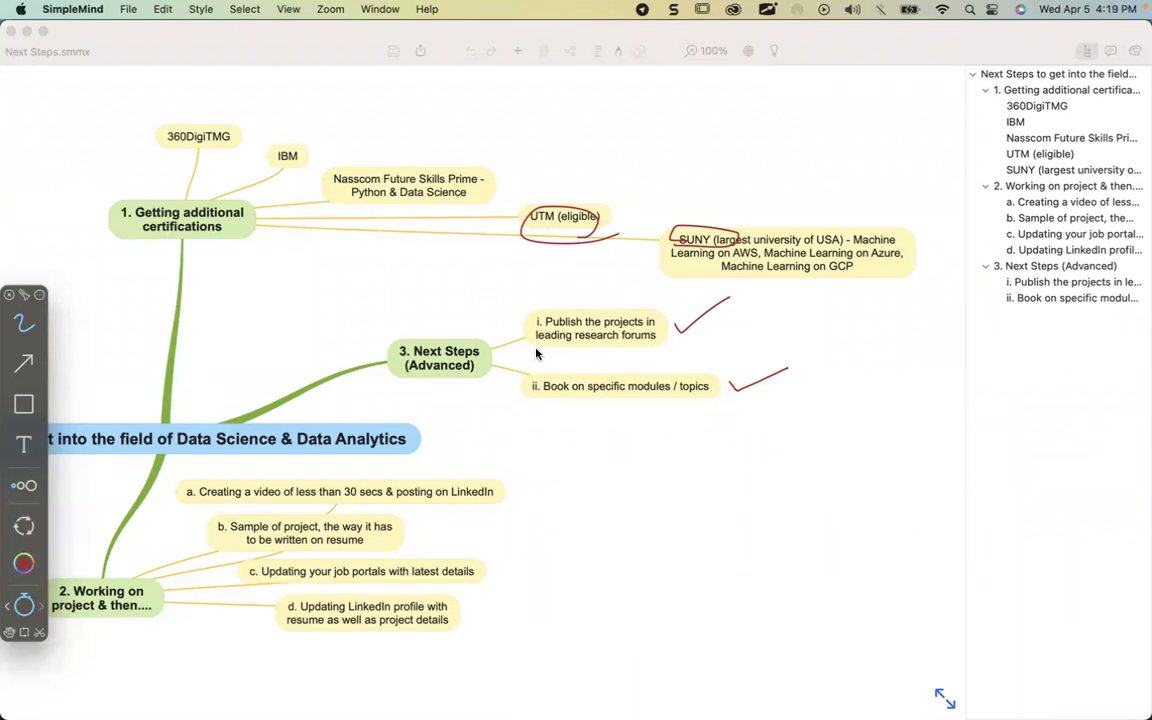
mouse_move(536, 353)
left_mouse_down()
mouse_move(518, 315)
mouse_move(605, 296)
mouse_move(678, 330)
mouse_move(536, 354)
left_mouse_up()
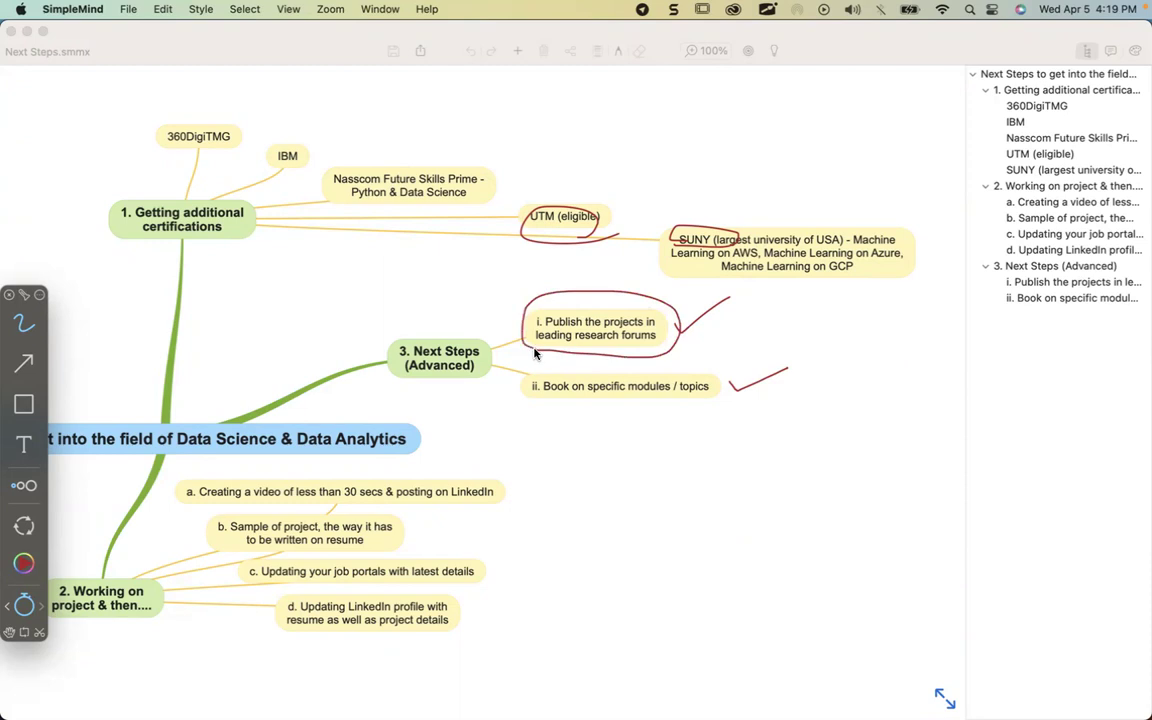
mouse_move(550, 403)
left_mouse_down()
mouse_move(712, 396)
mouse_move(665, 362)
mouse_move(530, 380)
mouse_move(544, 407)
left_mouse_up()
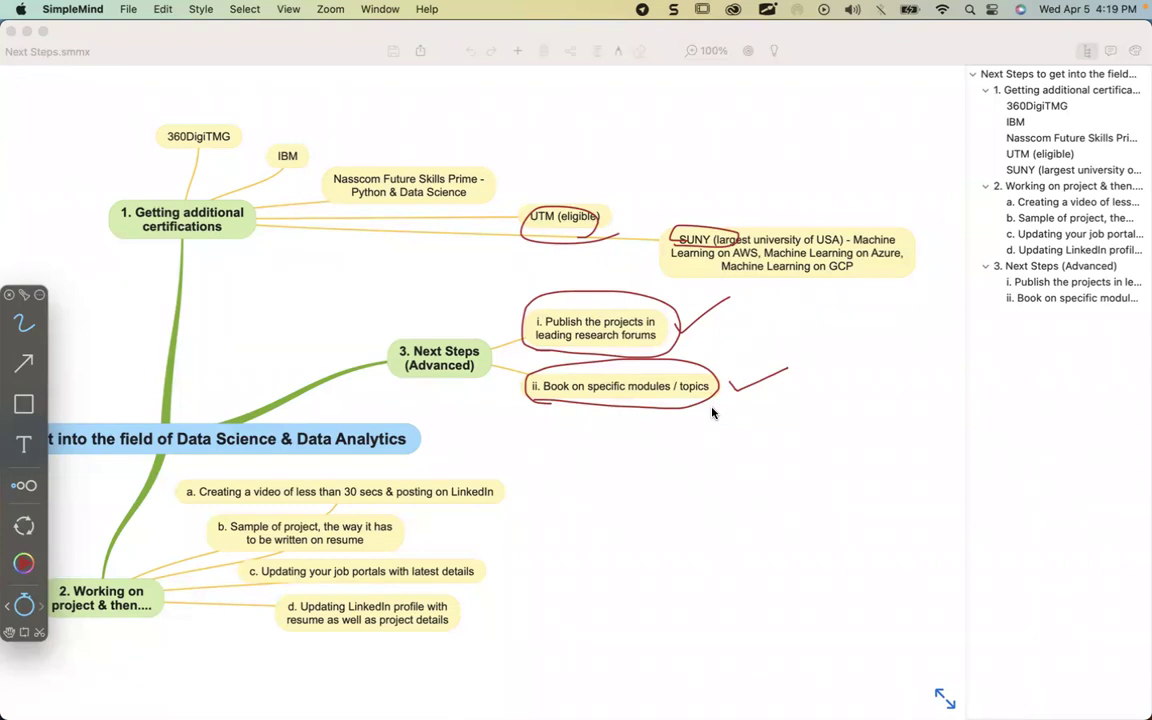
Step: Fade away all the red annotations and close the drawing toolbar
left_click(24, 605)
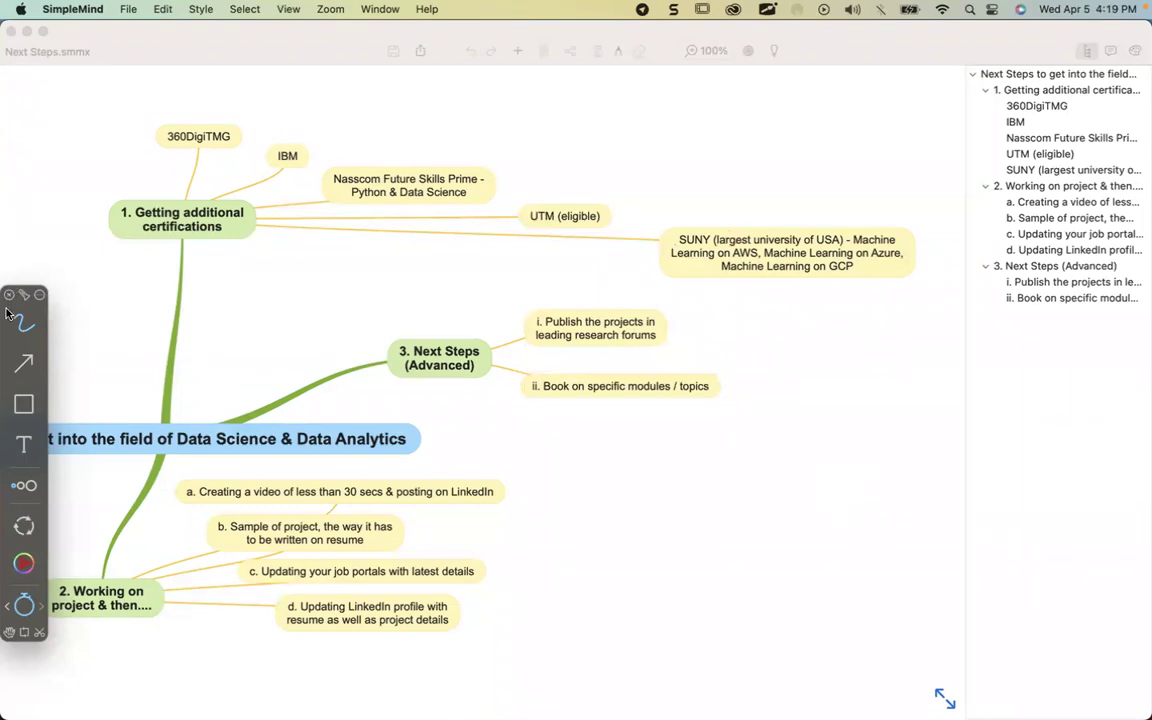
left_click_drag(8, 314, 1124, 287)
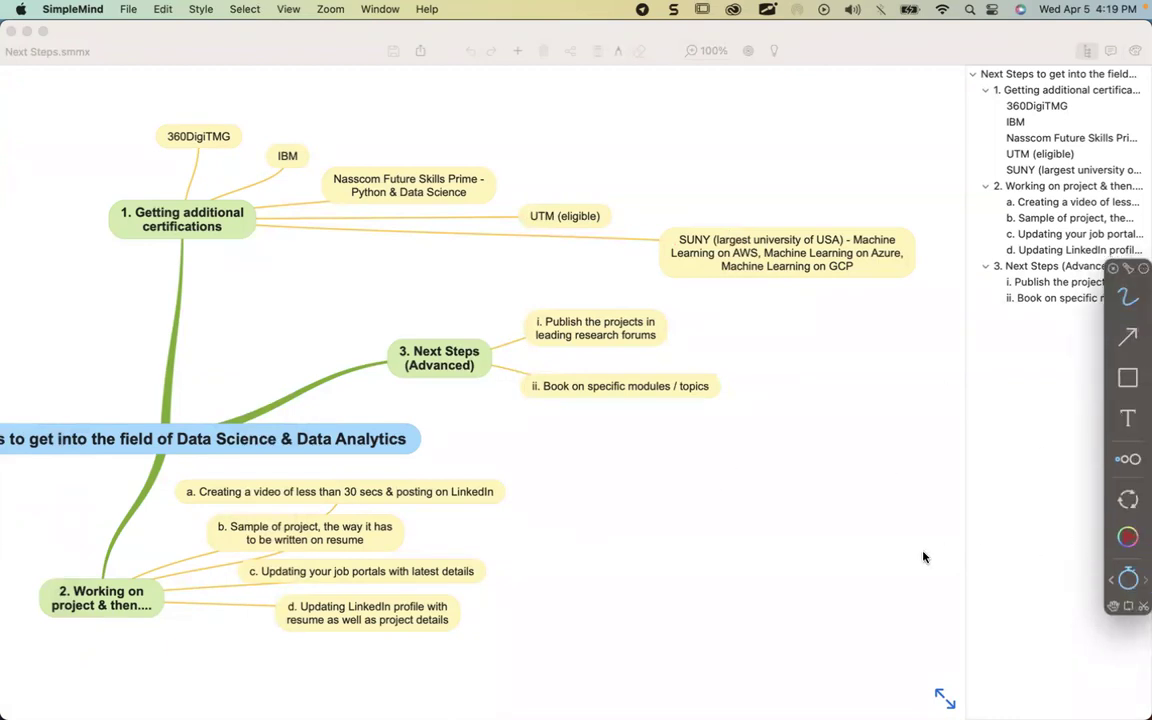
key("Escape")
Step: Drag SUNY left beneath UTM (eligible) and center the whole map in view
scroll(576, 445, "left", 4)
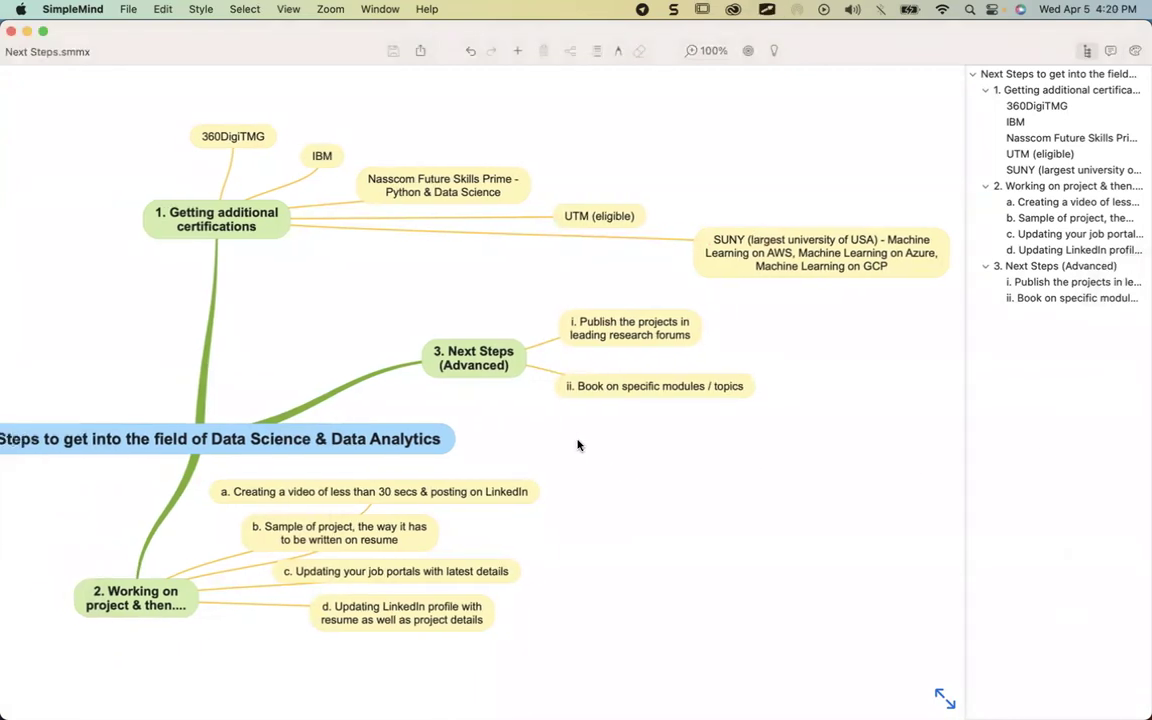
left_click_drag(757, 236, 406, 240)
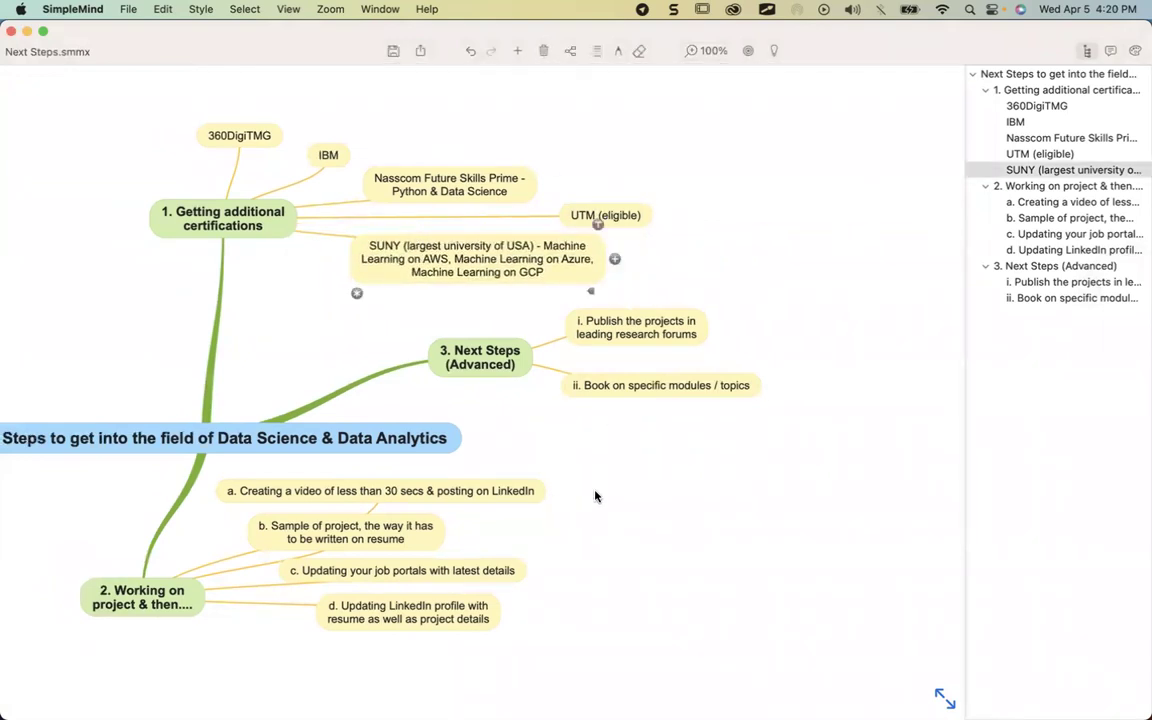
left_click_drag(595, 496, 704, 453)
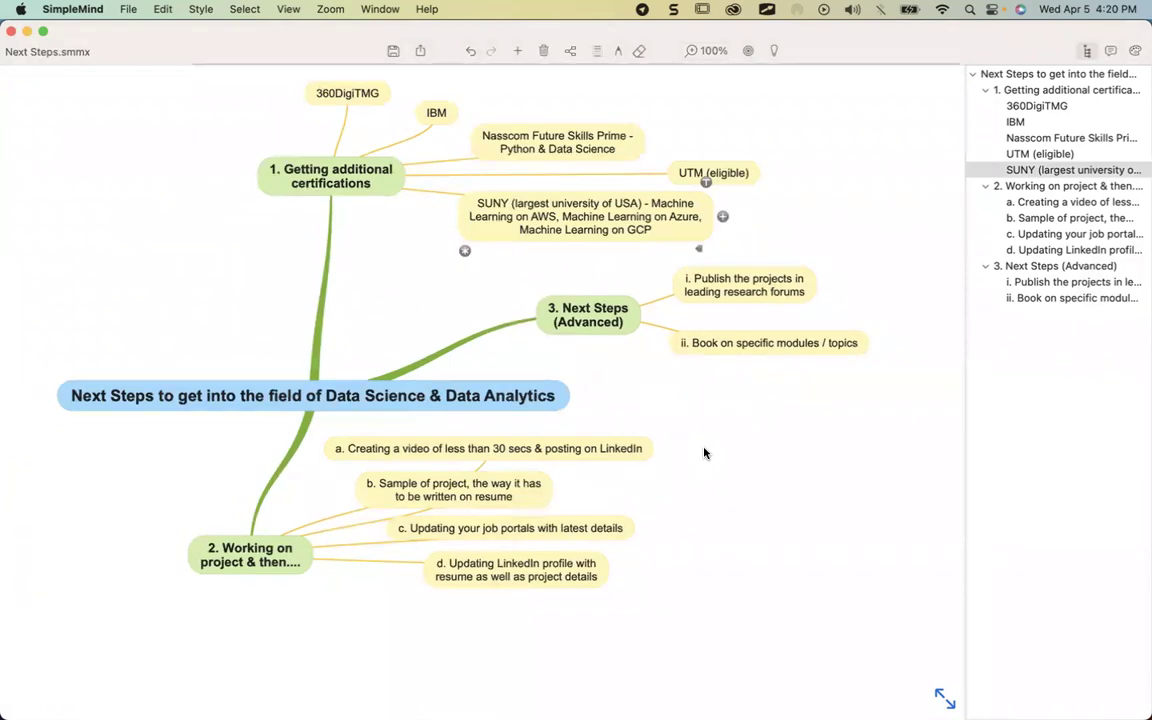